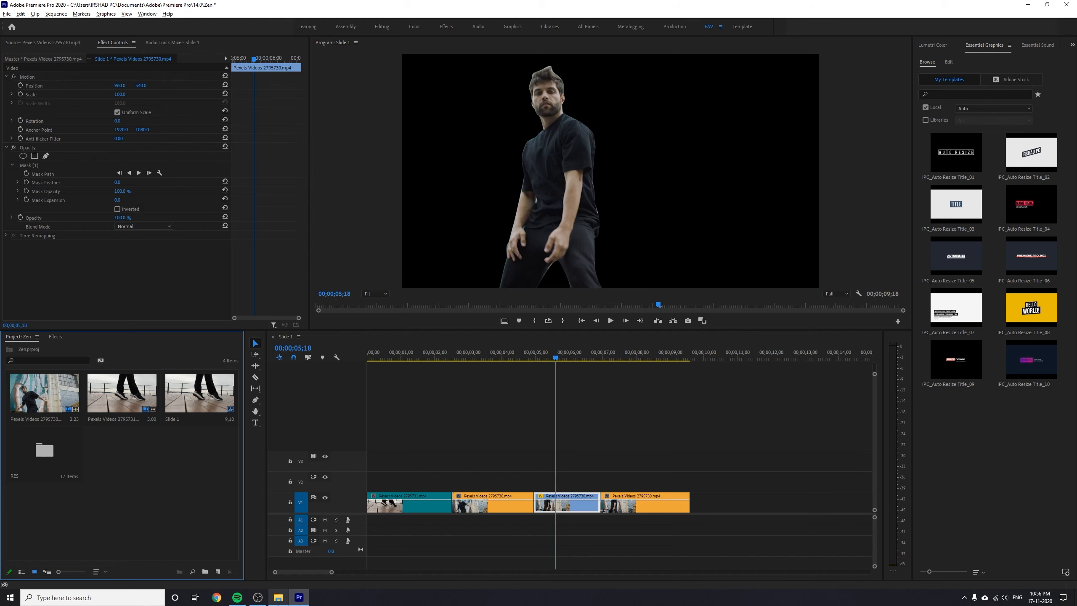
# - Switch to File Explorer and select the four PSD files from 01_1Paper_01 to 04_1Paper_04 in the Resource folder
pyautogui.click(278, 597)
pyautogui.click(538, 196)
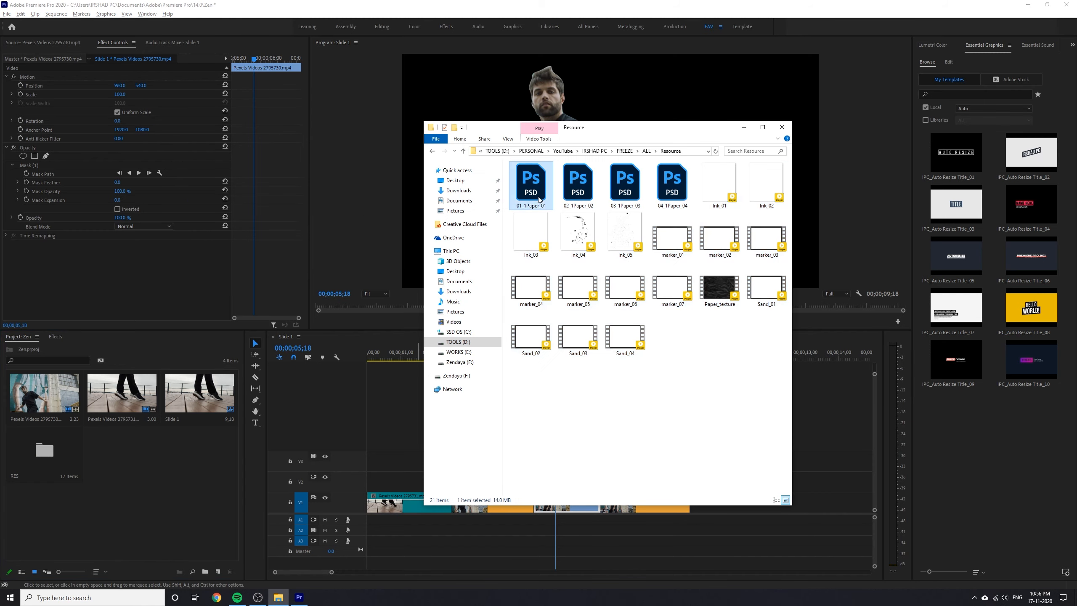
pyautogui.keyDown('shift'); pyautogui.click(673, 200); pyautogui.keyUp('shift')
pyautogui.click(108, 530)
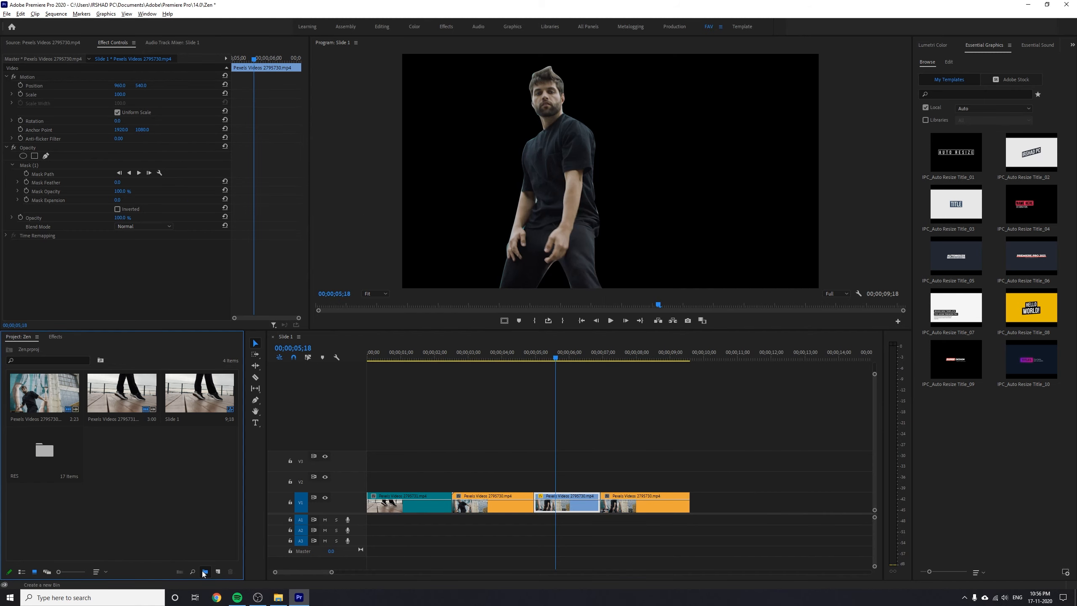
# - Create a new bin named PSD in the project and open it in its own window
pyautogui.click(205, 572)
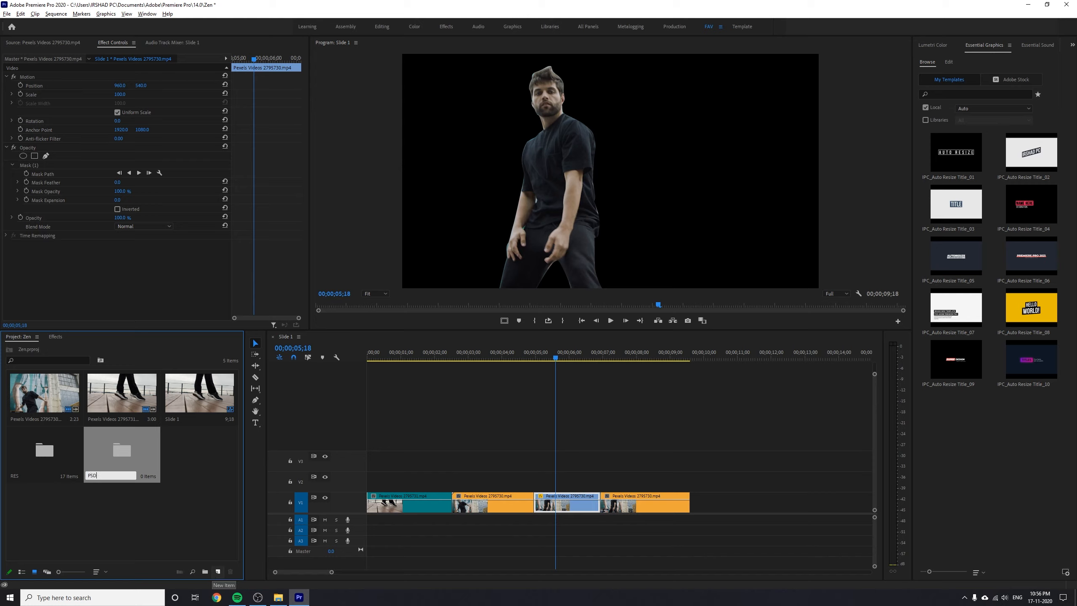
pyautogui.press('Return')
pyautogui.doubleClick(121, 450)
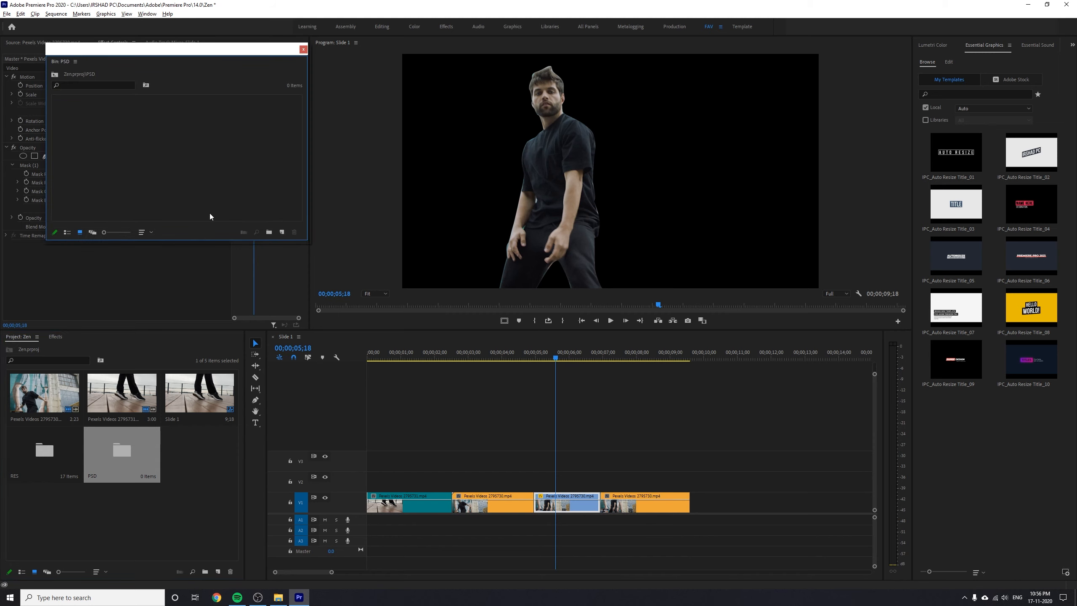
# - Bring the four selected paper PSD files from the Resource folder into the PSD bin
pyautogui.moveTo(205, 52); pyautogui.dragTo(336, 102)
pyautogui.click(279, 598)
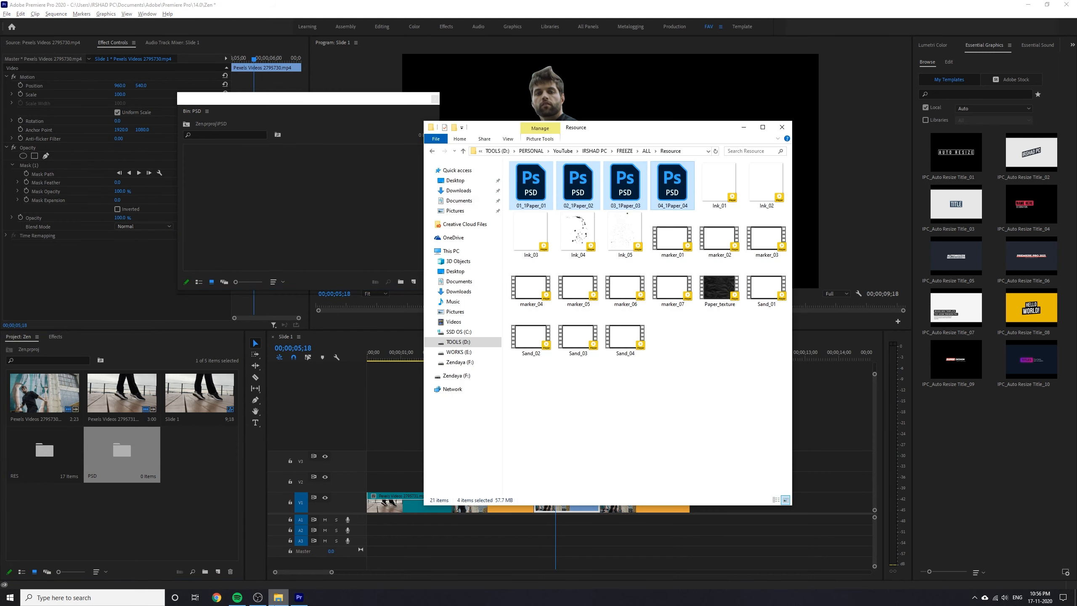
pyautogui.moveTo(531, 186); pyautogui.dragTo(284, 218)
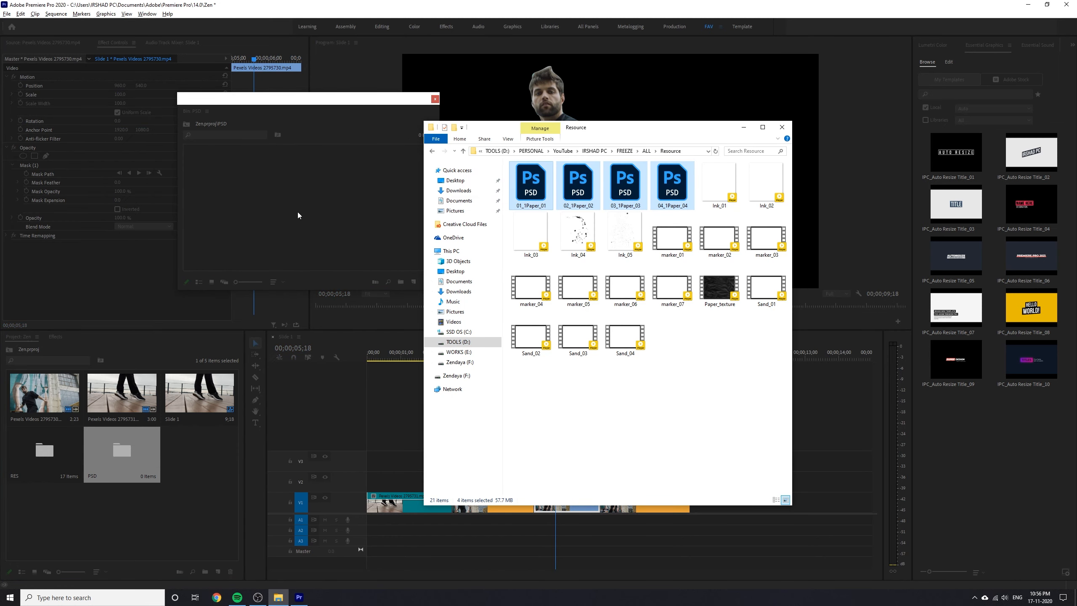
# - Import 01_1Paper_01 as Individual Layers
pyautogui.moveTo(527, 238); pyautogui.dragTo(574, 138)
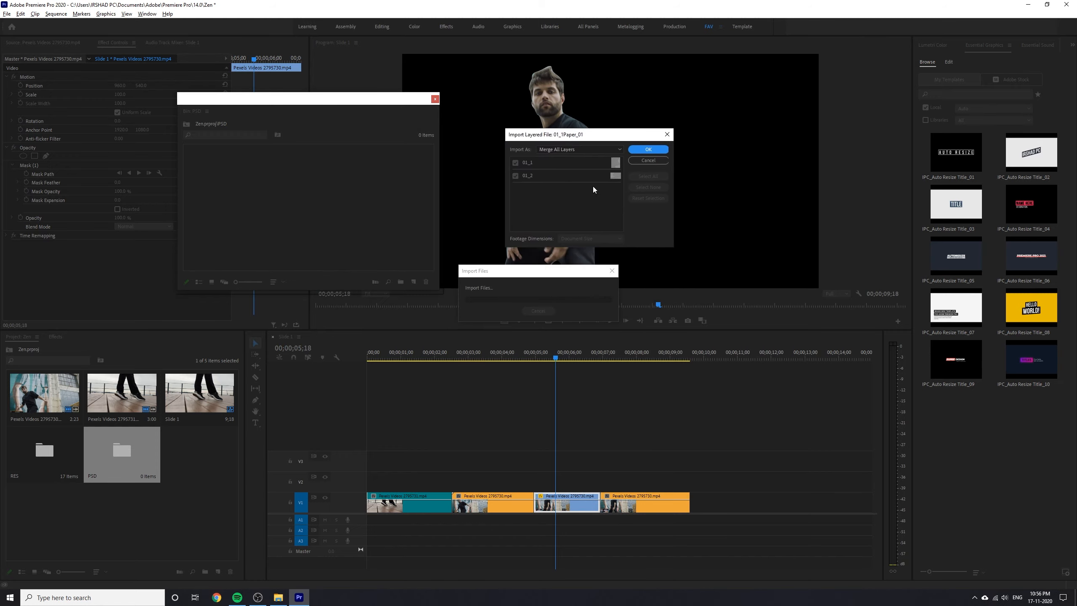
pyautogui.click(571, 149)
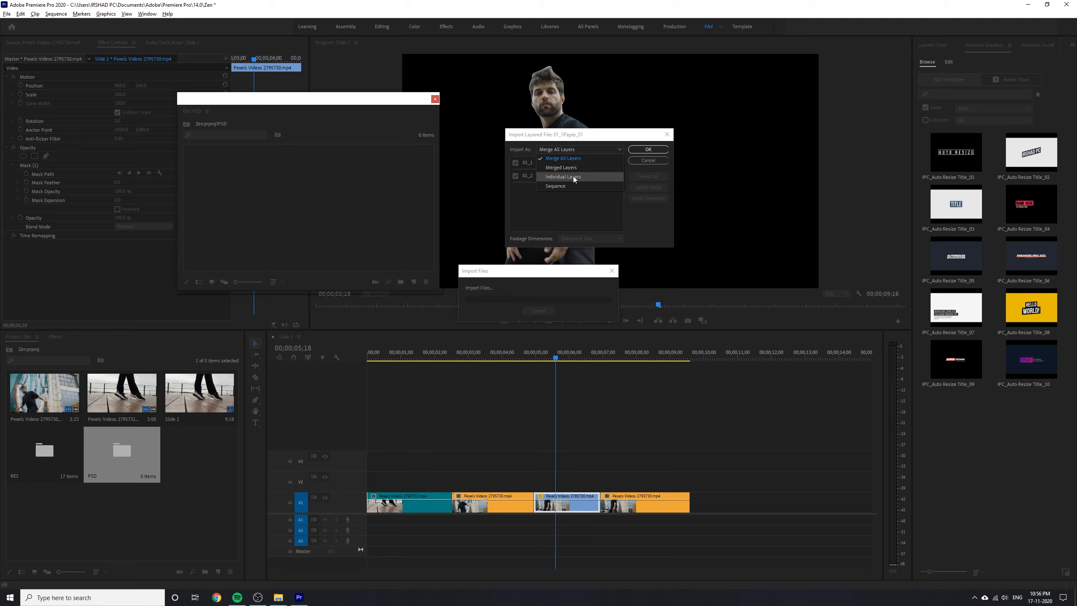
pyautogui.click(594, 185)
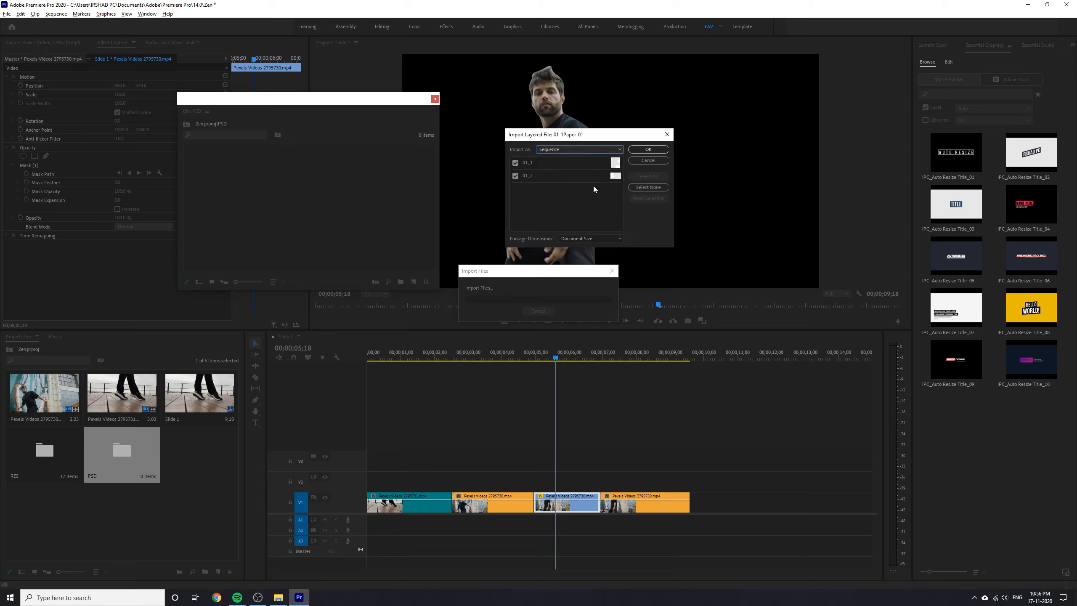
pyautogui.click(572, 151)
pyautogui.click(574, 177)
pyautogui.click(664, 149)
# - Import the remaining files 02_1Paper_02, 03_1Paper_03 and 04_1Paper_04 as Individual Layers too
pyautogui.click(532, 250)
pyautogui.click(520, 285)
pyautogui.click(596, 249)
pyautogui.click(536, 249)
pyautogui.click(522, 283)
pyautogui.click(594, 250)
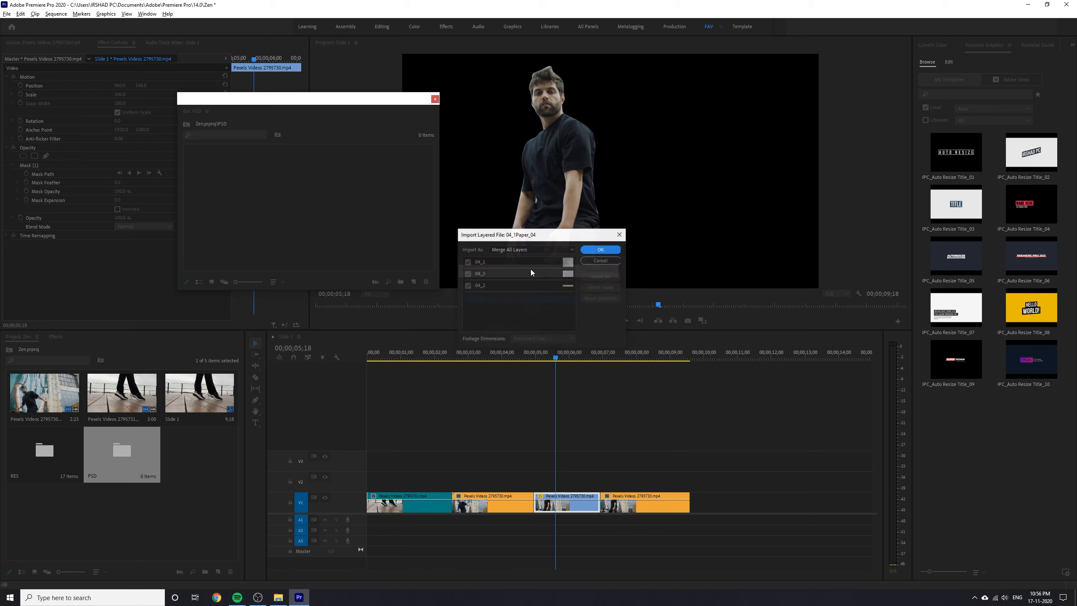
pyautogui.press('Return')
# - Examine the imported layers in the 01_1Paper_01 bin and return to the PSD bin
pyautogui.click(231, 171)
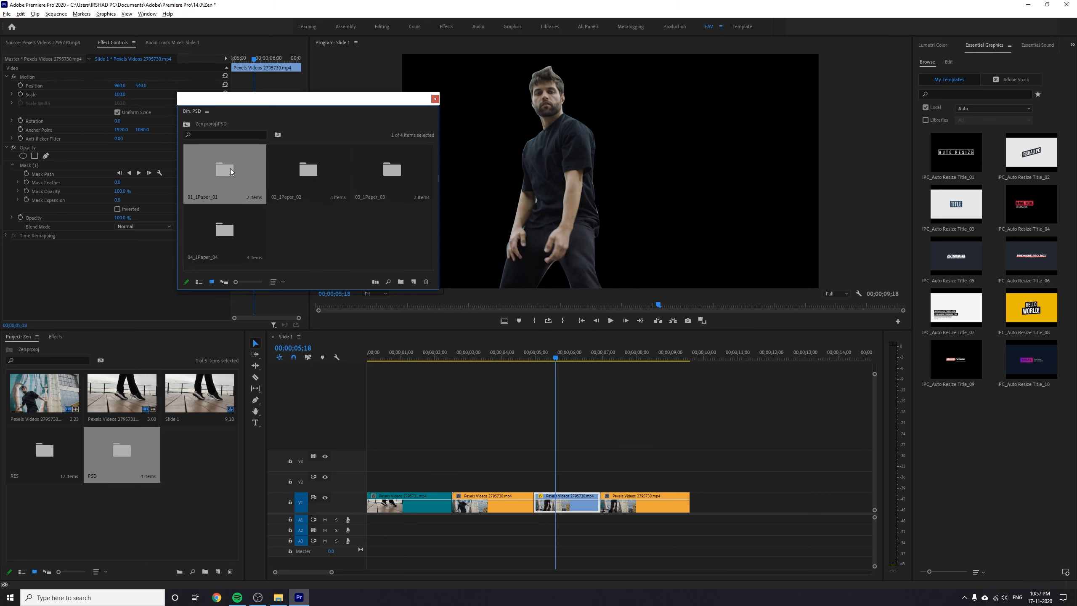
pyautogui.doubleClick(231, 170)
pyautogui.click(315, 194)
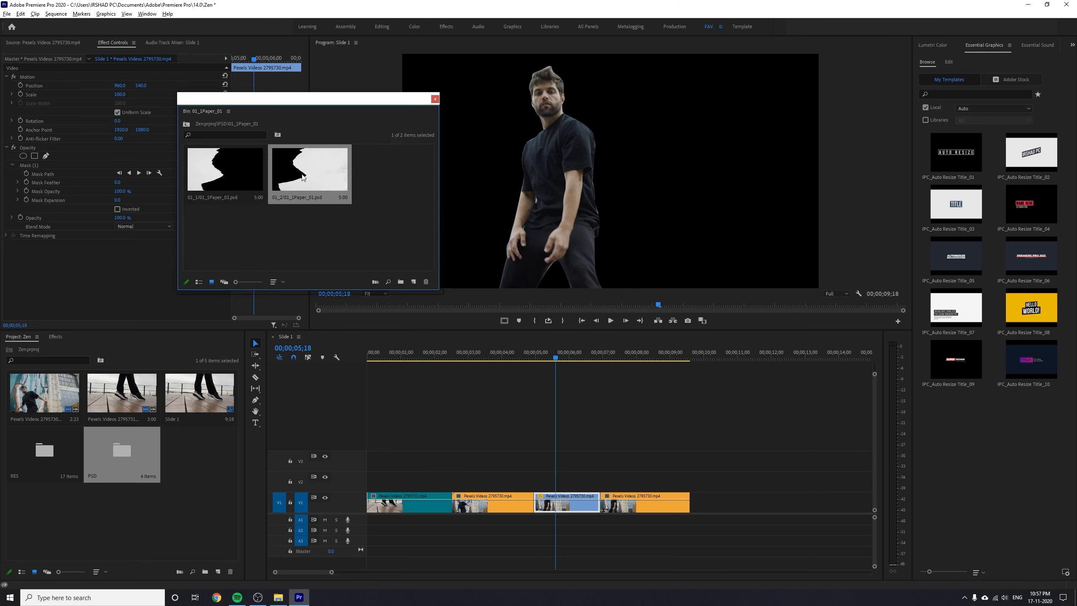
pyautogui.click(186, 125)
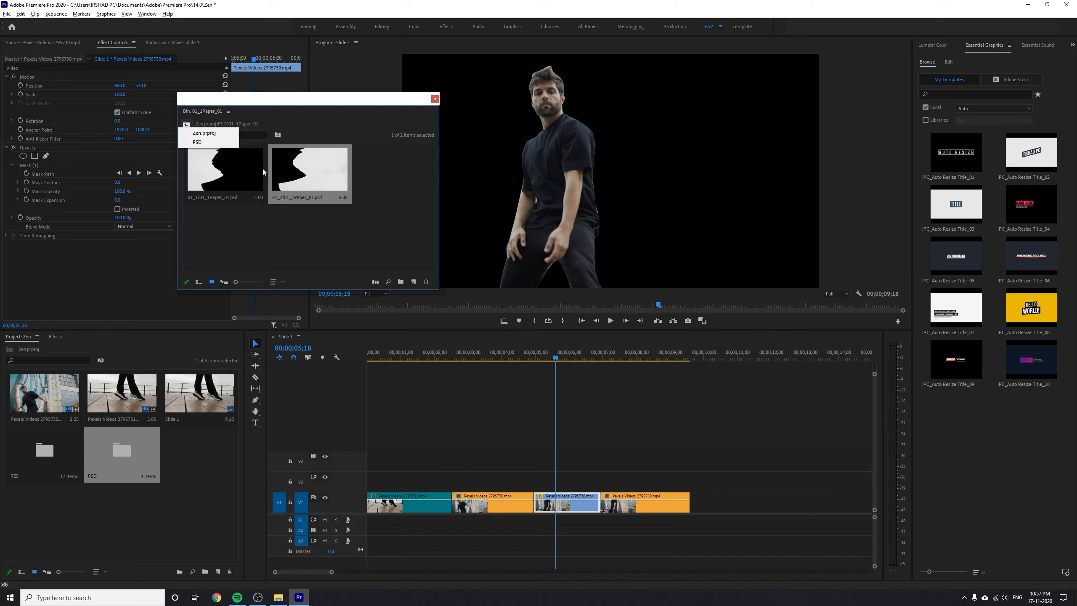
pyautogui.click(184, 126)
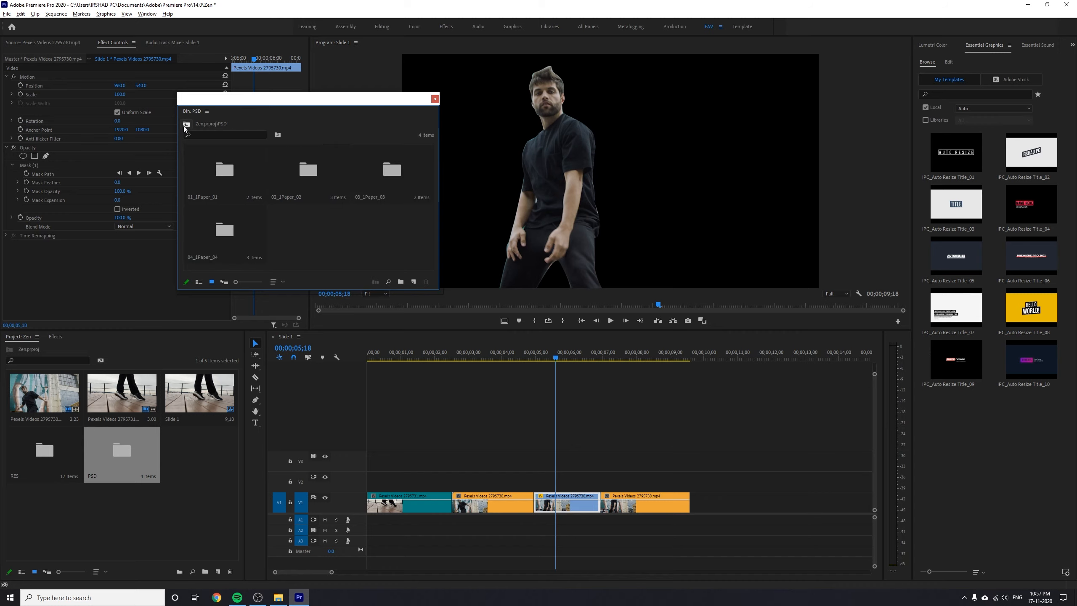
# - Stack the 02_1Paper_02 layers above the masked clip, with 02_3 on V2, 02_2 on V3 and 02_1 on V4
pyautogui.doubleClick(290, 174)
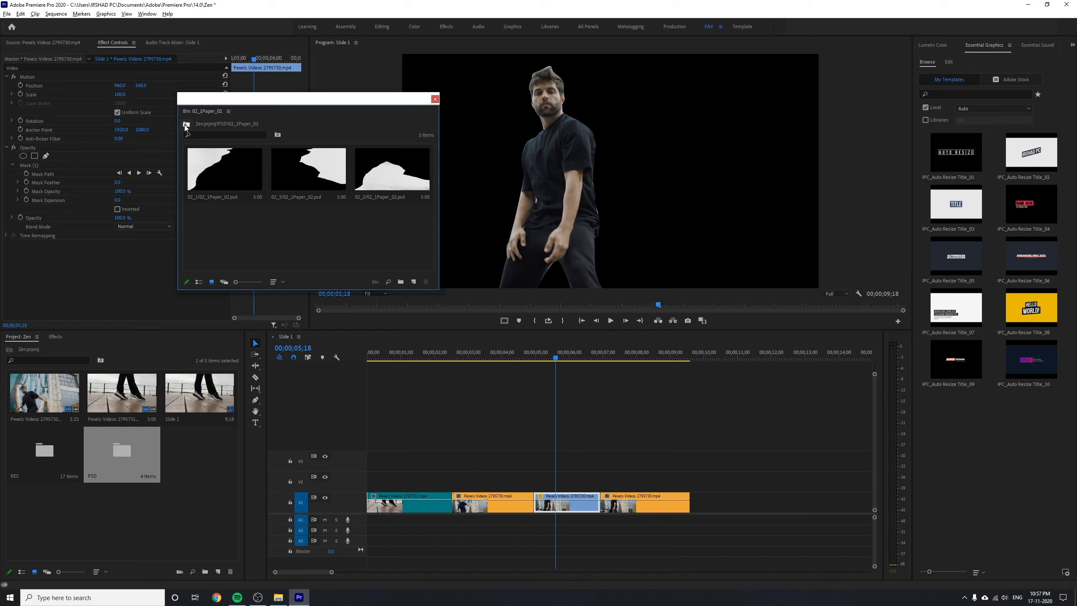
pyautogui.moveTo(564, 507); pyautogui.dragTo(561, 489)
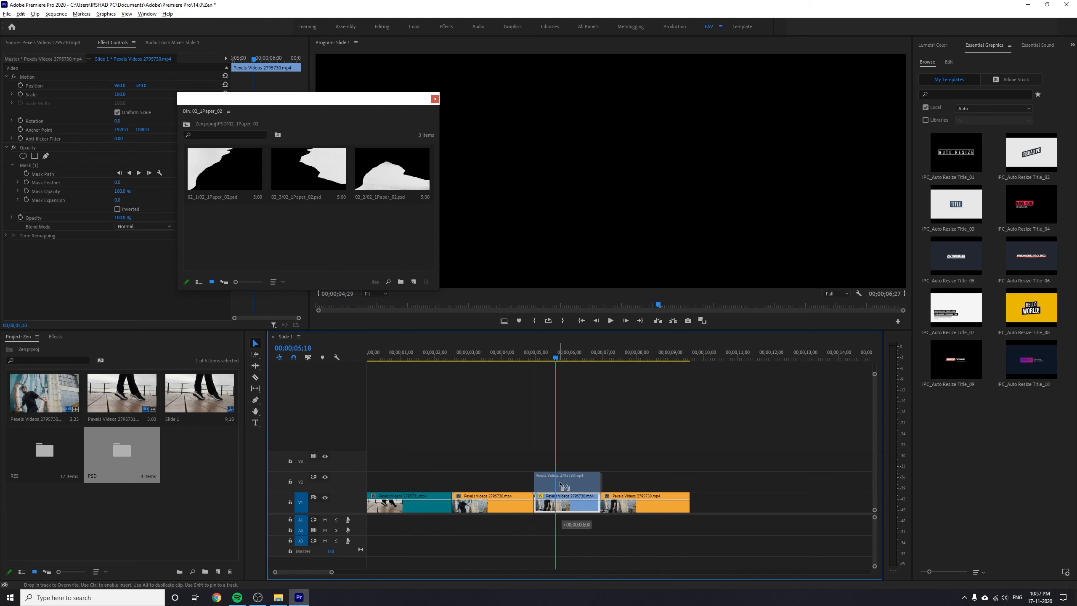
pyautogui.moveTo(560, 483); pyautogui.dragTo(566, 501)
pyautogui.moveTo(225, 169); pyautogui.dragTo(542, 484)
pyautogui.moveTo(309, 183); pyautogui.dragTo(535, 483)
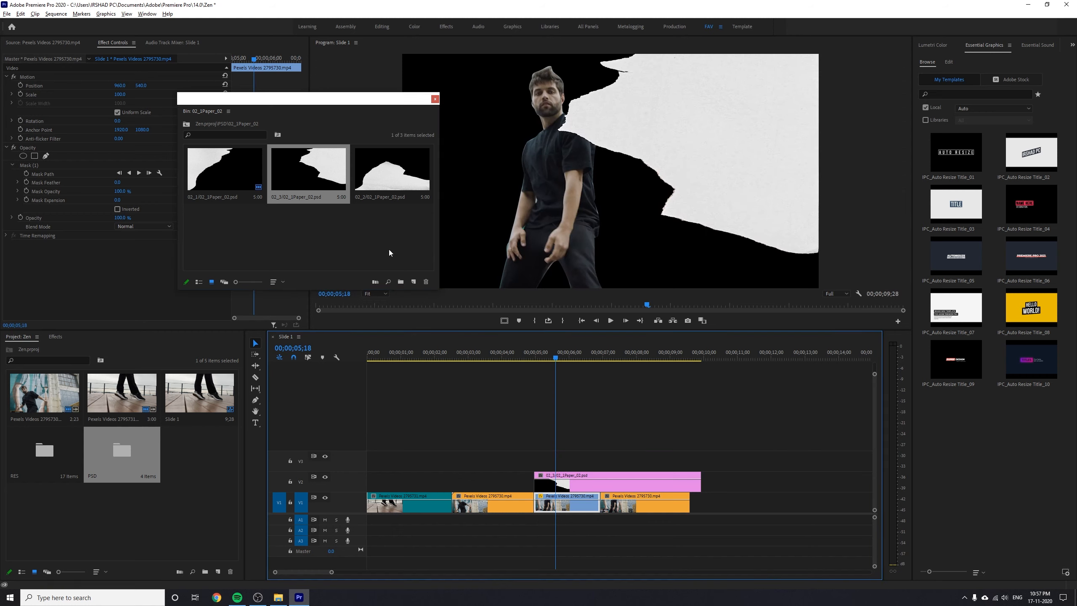
pyautogui.moveTo(400, 176); pyautogui.dragTo(538, 470)
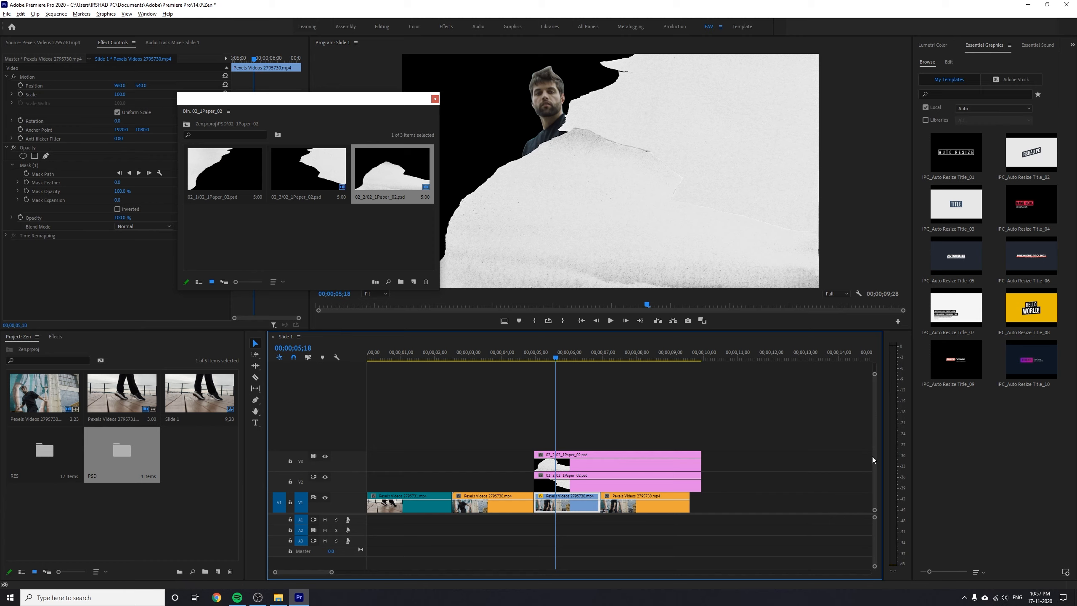
pyautogui.moveTo(225, 170); pyautogui.dragTo(549, 444)
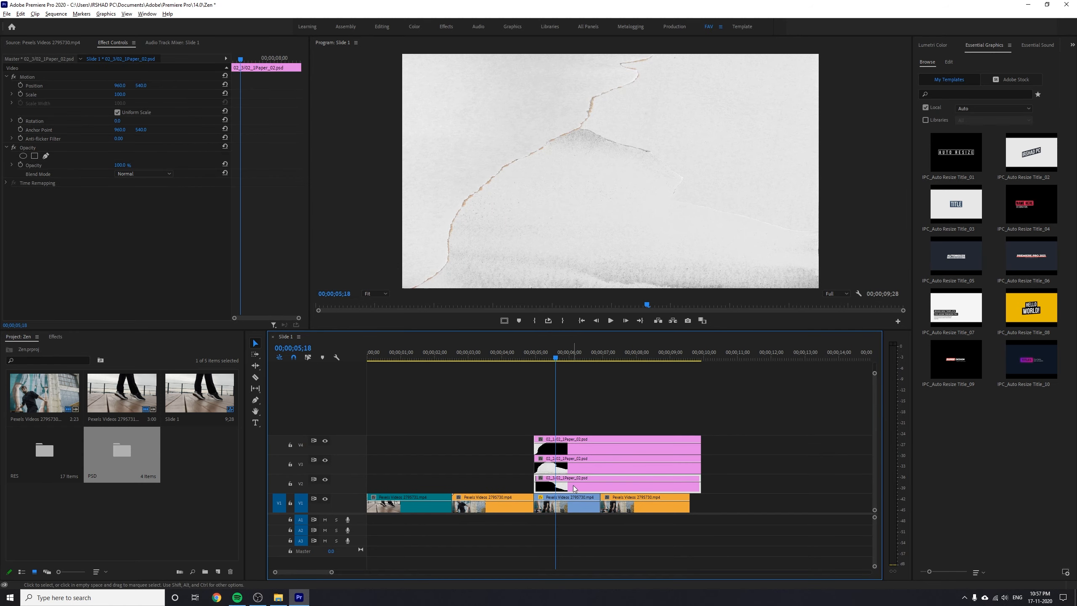
# - Nest the three stacked paper layers into a sequence named Paper
pyautogui.moveTo(579, 407); pyautogui.dragTo(605, 486)
pyautogui.rightClick(605, 486)
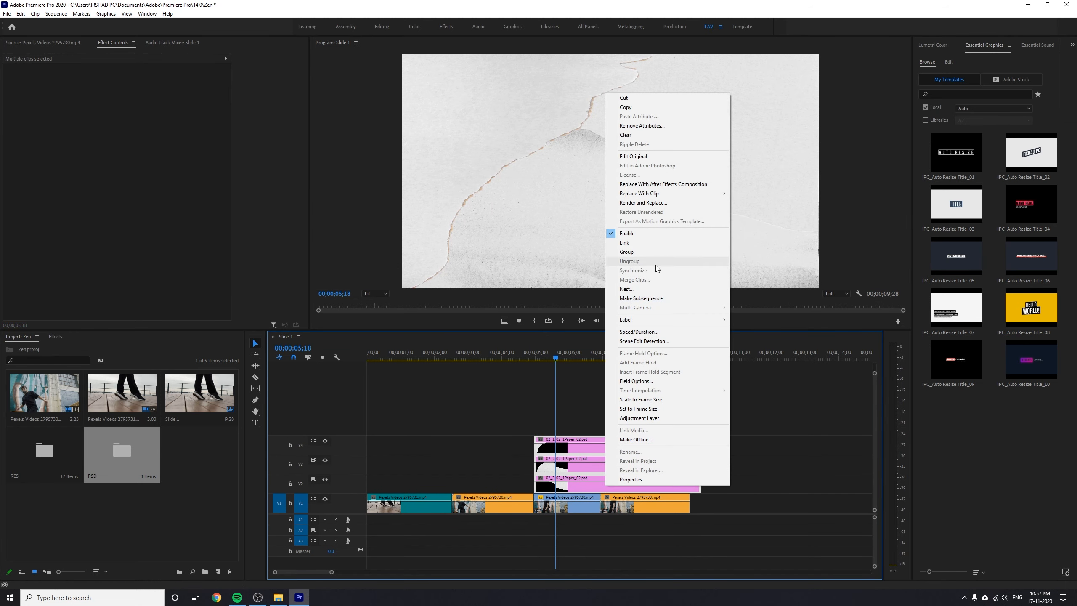
pyautogui.click(642, 289)
pyautogui.write('Paper')
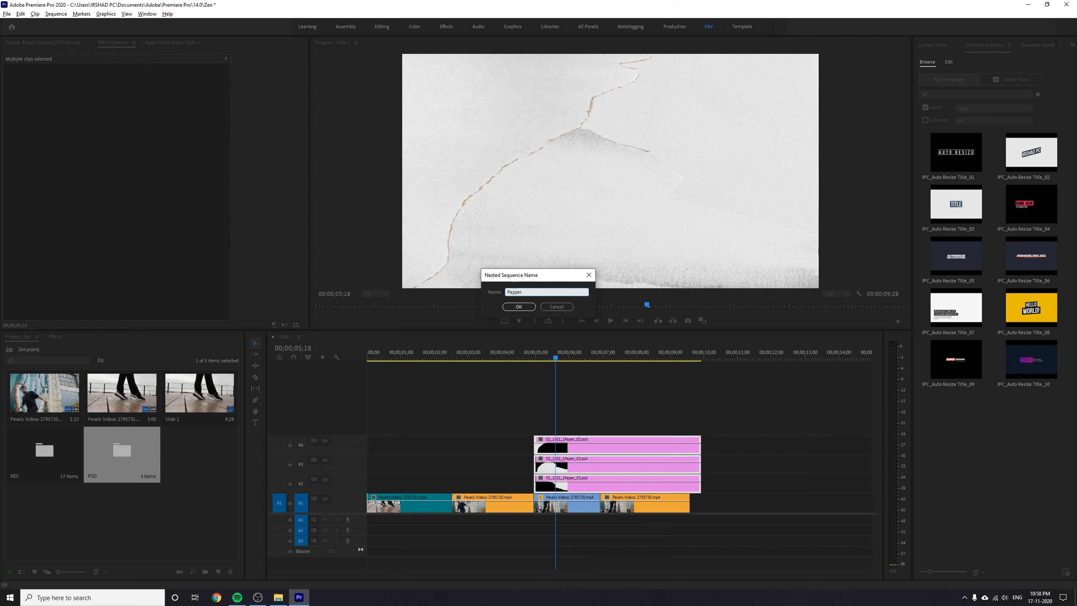
pyautogui.click(519, 306)
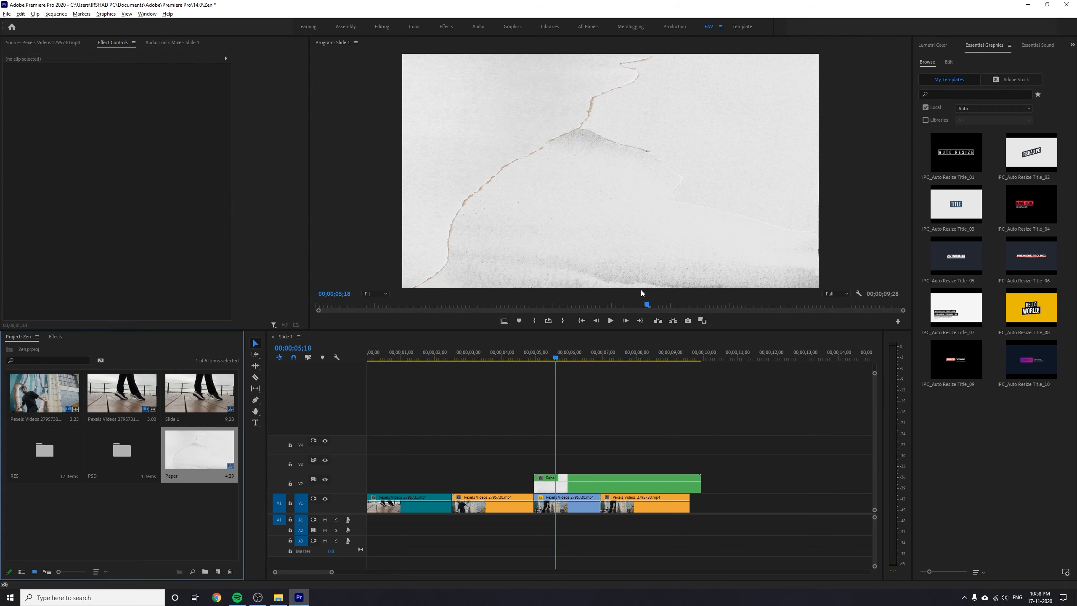
# - Open the Paper nested sequence, shift its three layers down one track to V1–V3, and increase the track heights
pyautogui.doubleClick(592, 488)
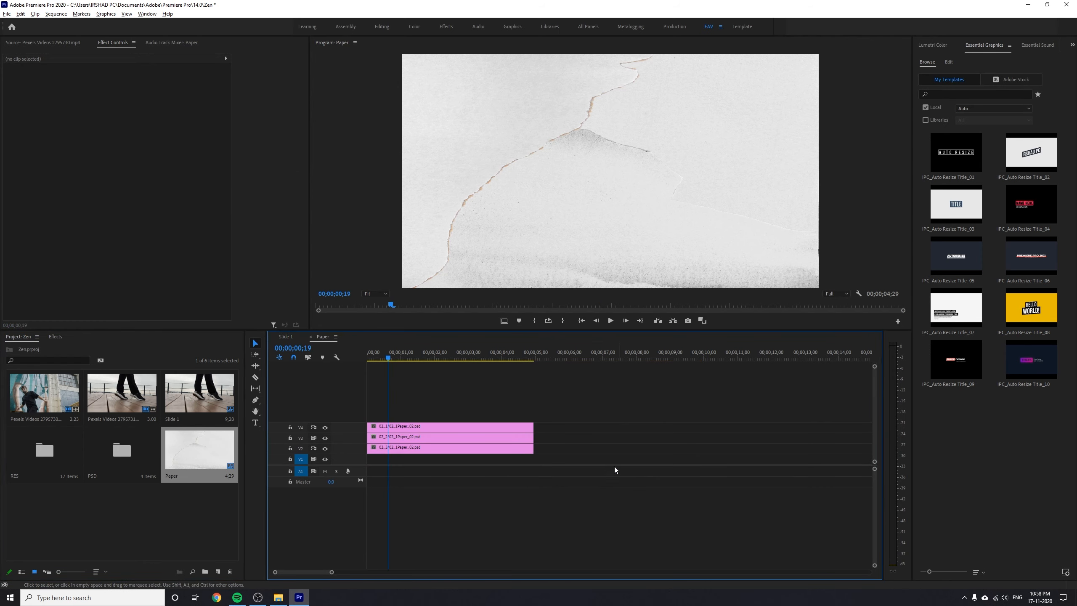
pyautogui.moveTo(474, 418); pyautogui.dragTo(432, 448)
pyautogui.hotkey('alt', 'Down')
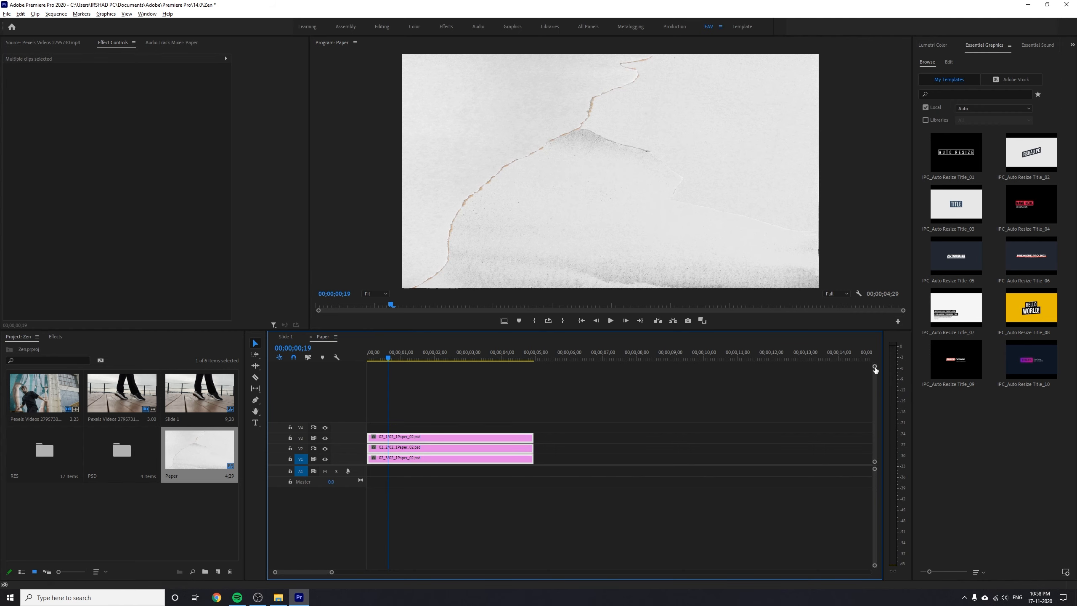
pyautogui.moveTo(875, 366); pyautogui.dragTo(875, 374)
pyautogui.moveTo(349, 466); pyautogui.dragTo(349, 484)
# - Add Position, Scale and Rotation keyframes at 00;00;00;10 to the 02_2 paper layer on Video 2
pyautogui.press('Home')
pyautogui.click(409, 379)
pyautogui.moveTo(409, 380); pyautogui.dragTo(441, 469)
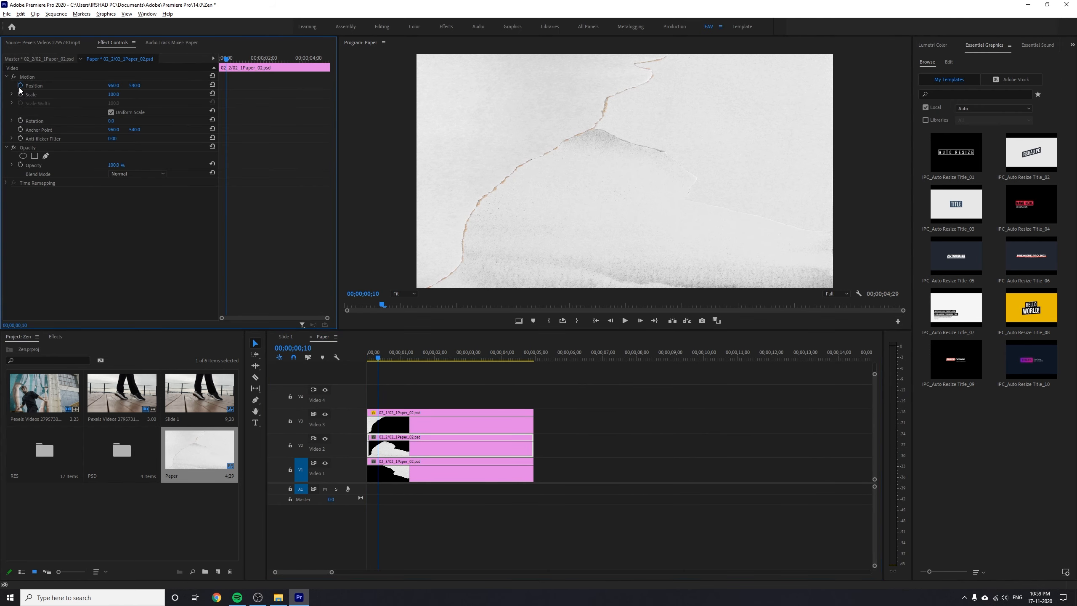
pyautogui.click(20, 86)
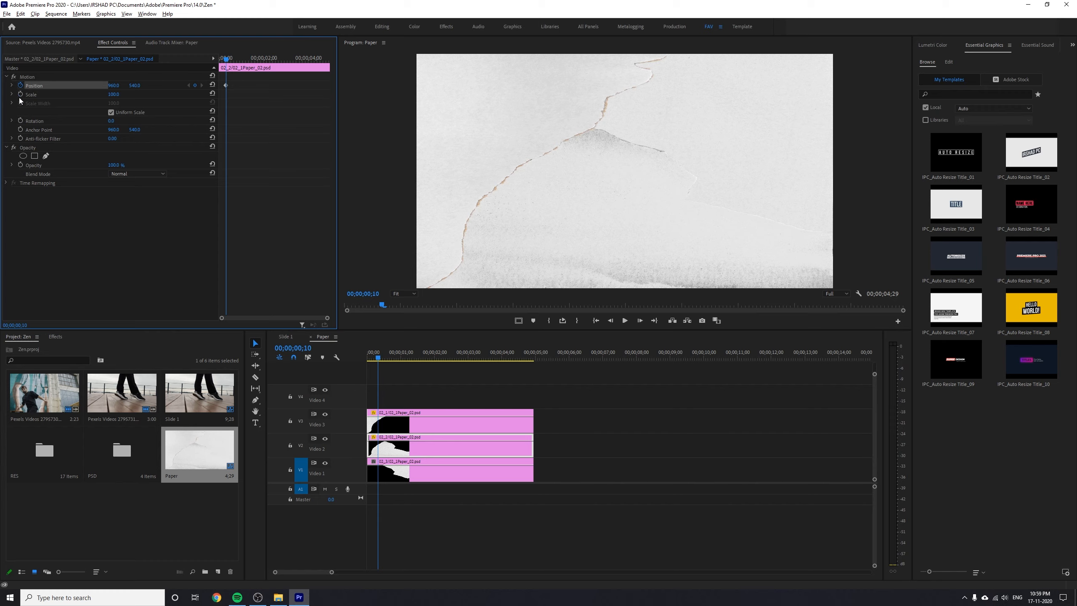
pyautogui.click(21, 121)
pyautogui.click(21, 94)
# - Add Position, Scale and Rotation keyframes at 00;00;00;10 to the 02_3 paper layer on Video 1
pyautogui.click(414, 475)
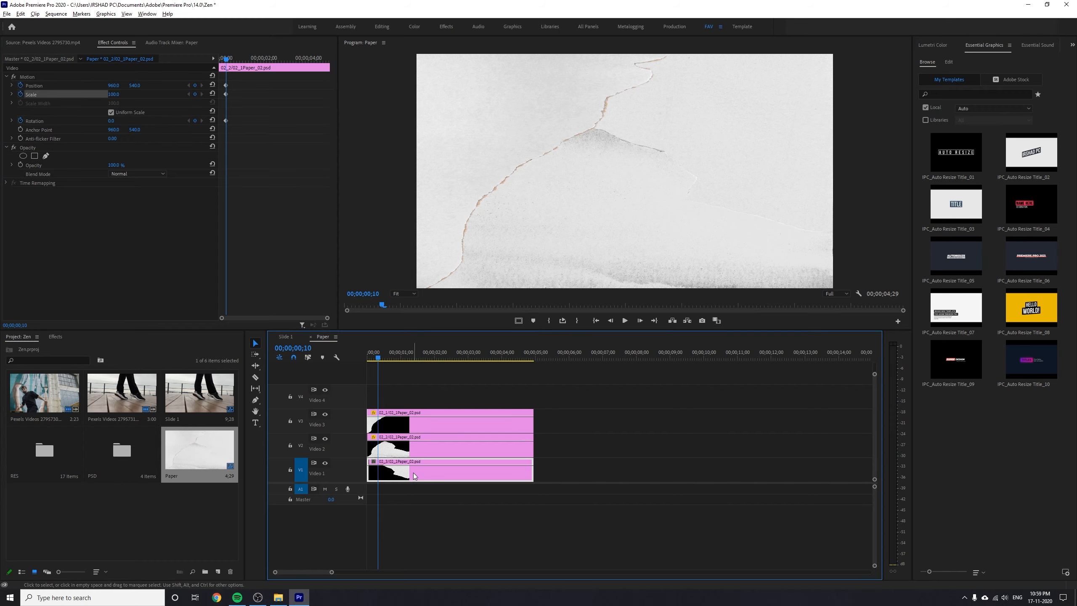
pyautogui.click(20, 85)
pyautogui.click(20, 94)
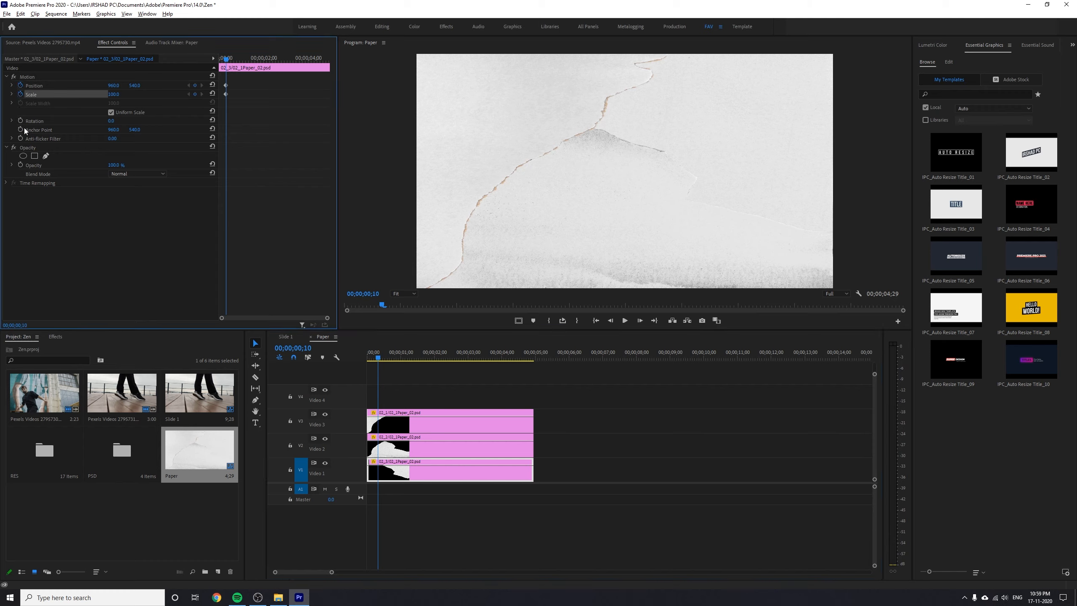
pyautogui.click(20, 120)
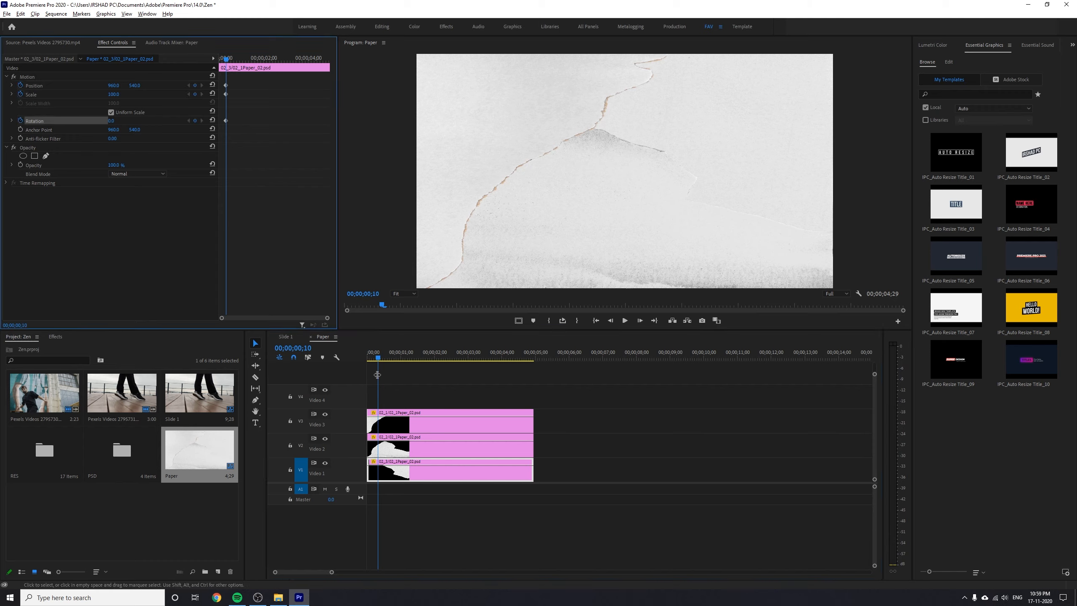
# - At the sequence start, set the 02_3 layer's Position to about 2129, 186 and Scale to about 69.6, and rotate it slightly
pyautogui.moveTo(225, 60); pyautogui.dragTo(171, 68)
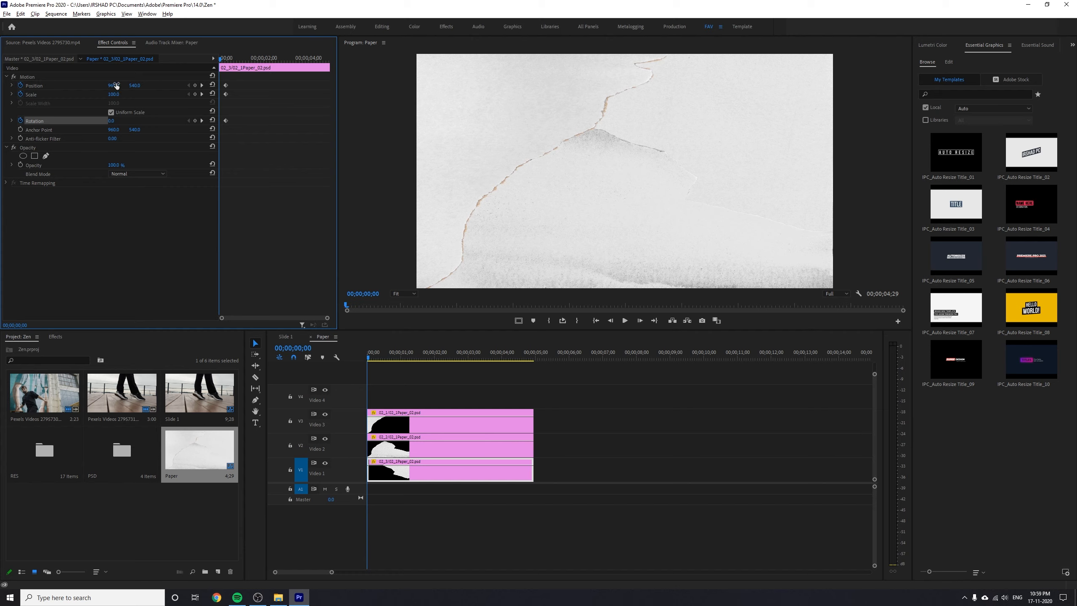
pyautogui.moveTo(116, 86); pyautogui.dragTo(246, 86)
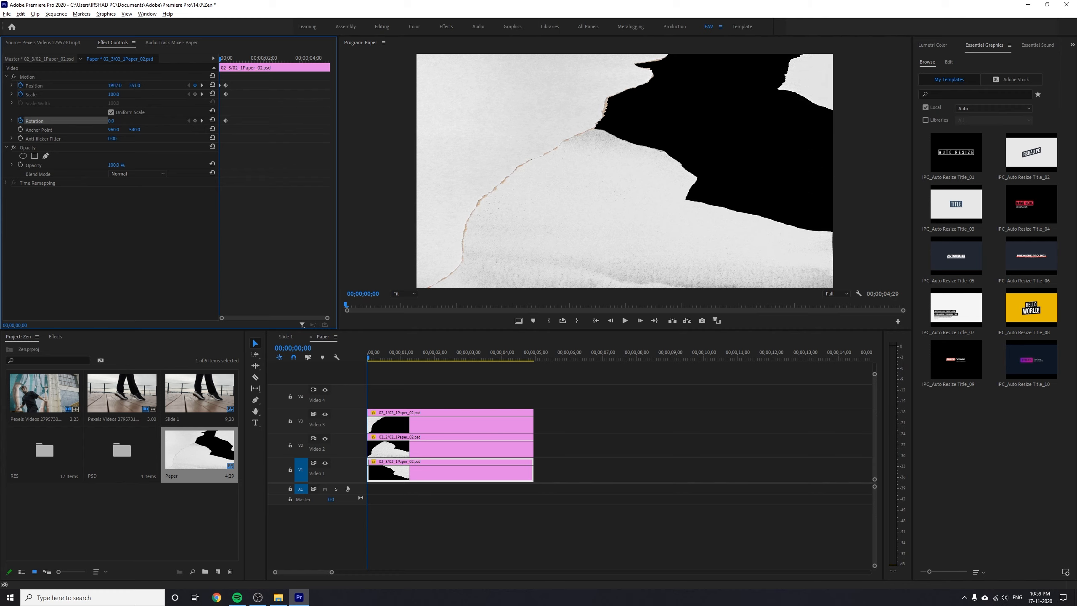
pyautogui.moveTo(136, 87)
pyautogui.mouseDown()
pyautogui.moveTo(73, 87)
pyautogui.moveTo(126, 85)
pyautogui.mouseUp()
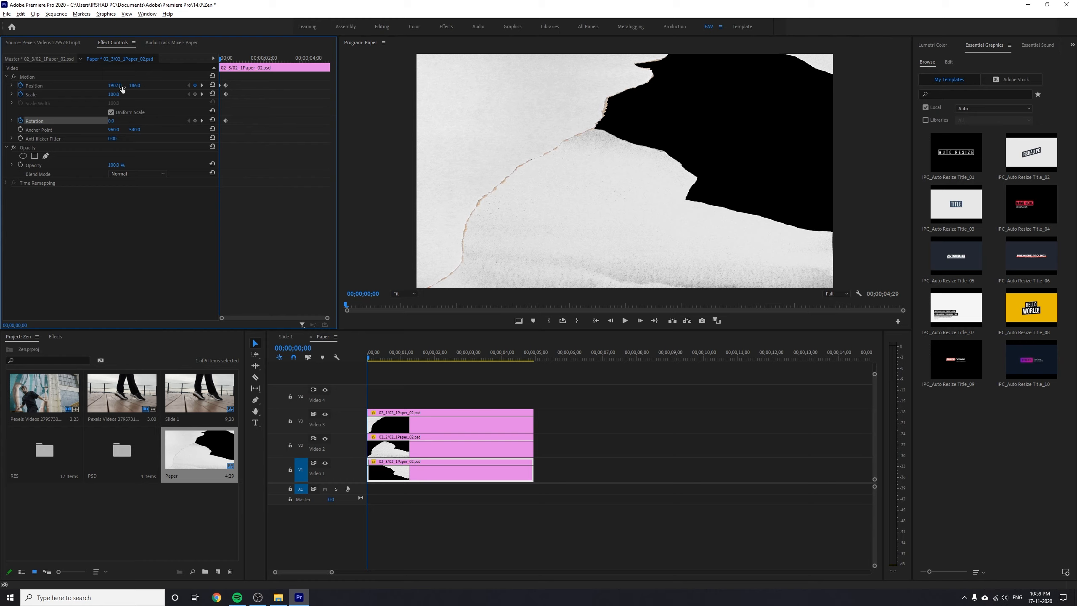
pyautogui.moveTo(114, 97); pyautogui.dragTo(131, 85)
# - Set all Position, Scale and Rotation keyframes of the 02_3 paper layer to Bezier temporal interpolation
pyautogui.press('=')
pyautogui.press('=')
pyautogui.press('=')
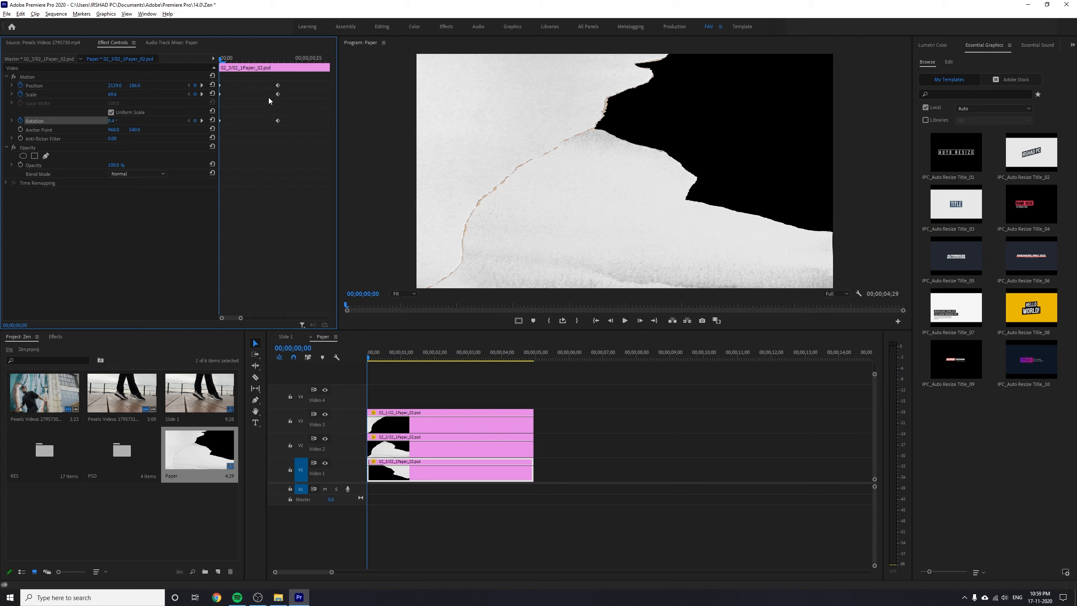
pyautogui.moveTo(299, 79); pyautogui.dragTo(174, 153)
pyautogui.rightClick(278, 122)
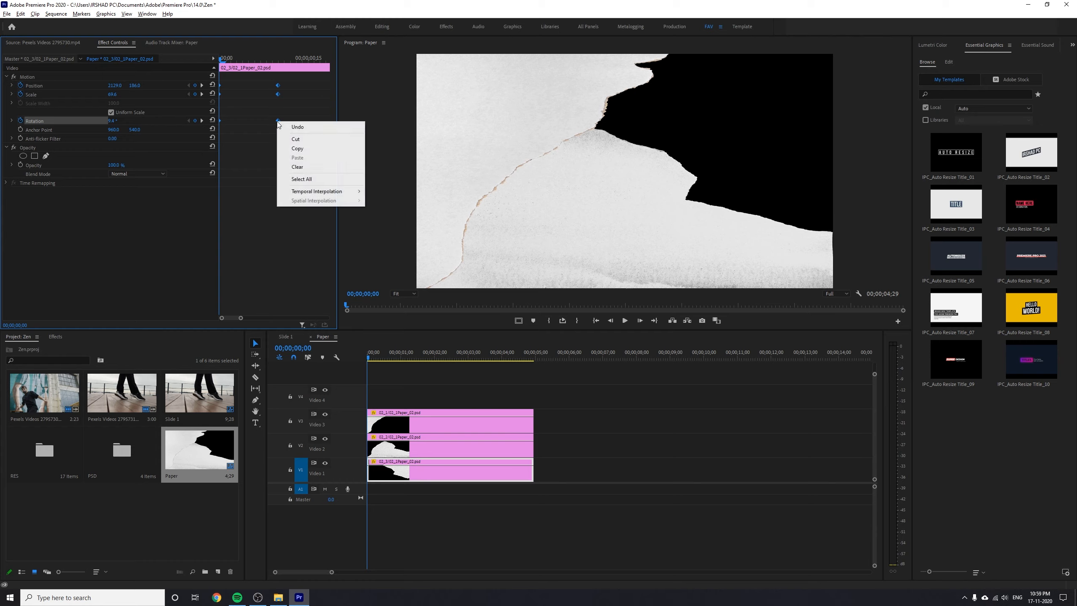
pyautogui.moveTo(339, 190)
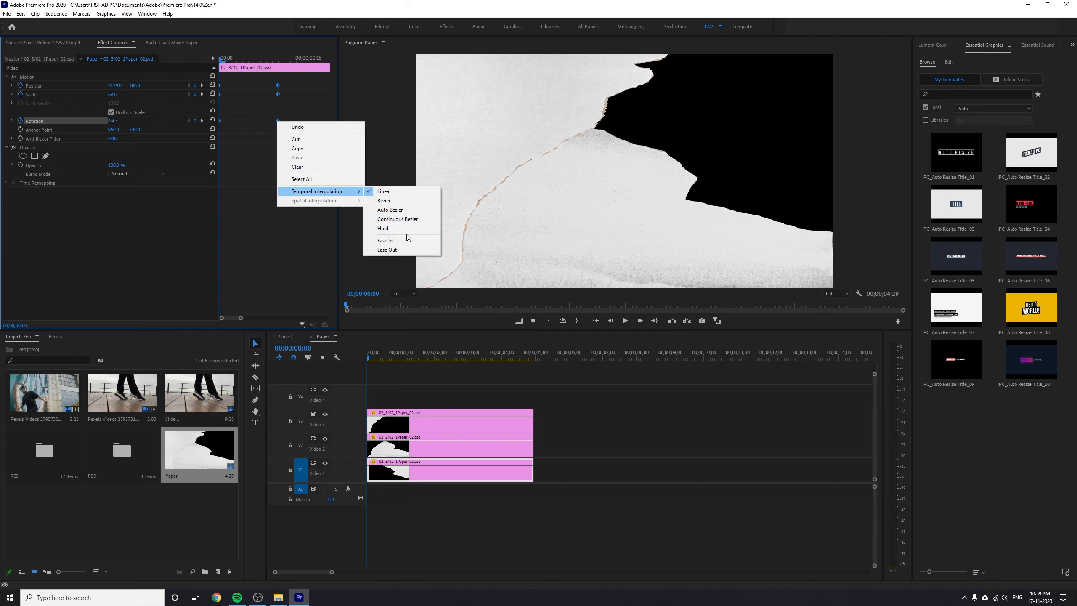
pyautogui.click(407, 200)
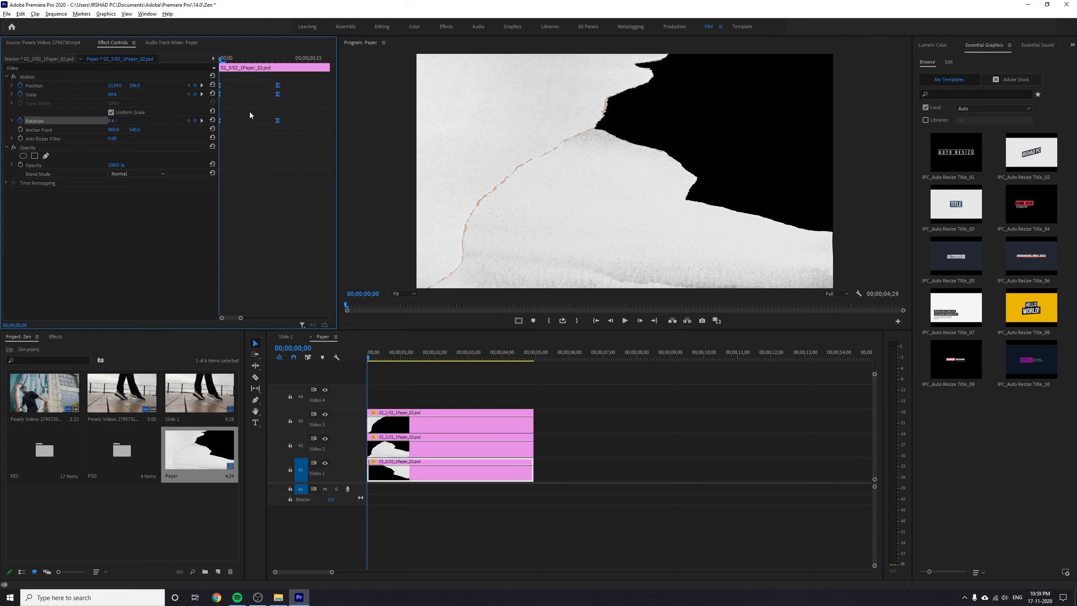
# - Reshape the 02_3 layer's Position velocity curve so the move starts fast and eases smoothly into the last keyframe
pyautogui.click(12, 86)
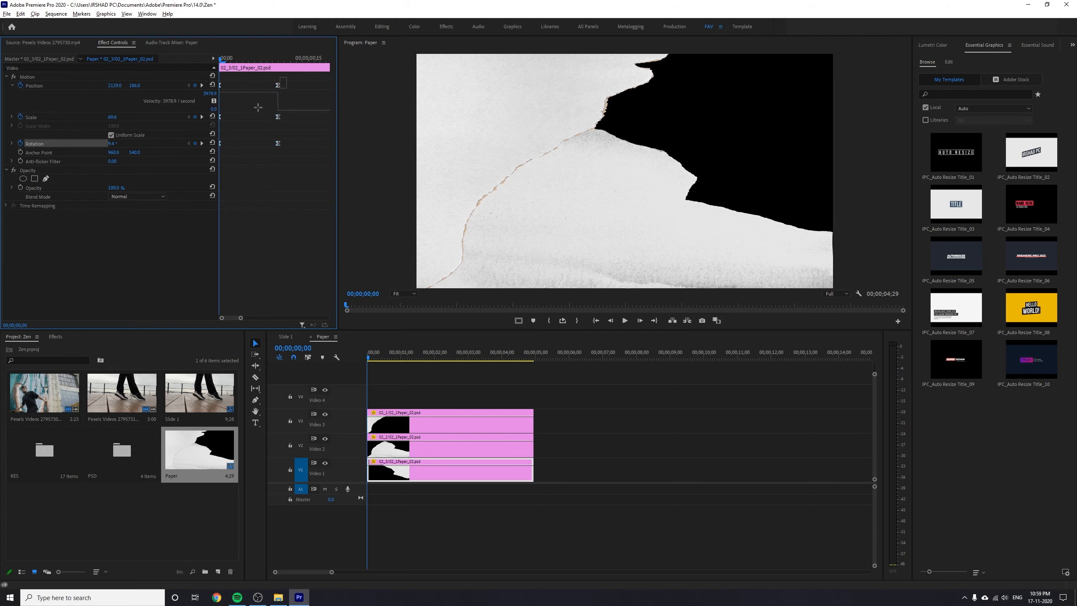
pyautogui.moveTo(269, 94); pyautogui.dragTo(226, 120)
pyautogui.click(278, 116)
pyautogui.moveTo(293, 172); pyautogui.dragTo(219, 114)
pyautogui.rightClick(277, 116)
pyautogui.click(329, 235)
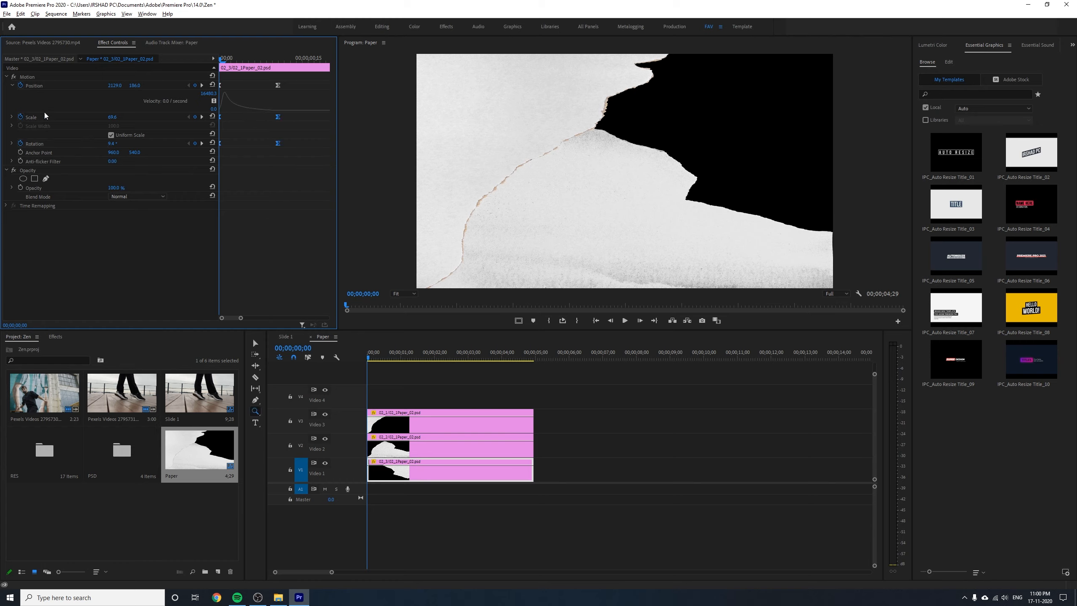
# - Show the 02_3 layer's Scale graph and pull its end handle back to ease the scaling into the last keyframe
pyautogui.click(12, 117)
pyautogui.click(12, 116)
pyautogui.click(11, 116)
pyautogui.moveTo(268, 159)
pyautogui.mouseDown()
pyautogui.moveTo(247, 159)
pyautogui.moveTo(259, 159)
pyautogui.mouseUp()
# - Show the 02_3 layer's Rotation graph and lengthen its velocity handle so the rotation eases out toward the last keyframe
pyautogui.click(278, 193)
pyautogui.click(11, 193)
pyautogui.moveTo(229, 233); pyautogui.dragTo(237, 235)
pyautogui.moveTo(254, 60)
pyautogui.mouseDown()
pyautogui.moveTo(221, 104)
pyautogui.moveTo(173, 75)
pyautogui.moveTo(243, 66)
pyautogui.moveTo(266, 77)
pyautogui.moveTo(255, 78)
pyautogui.mouseUp()
pyautogui.moveTo(237, 235)
pyautogui.mouseDown()
pyautogui.moveTo(221, 240)
pyautogui.moveTo(257, 233)
pyautogui.mouseUp()
pyautogui.click(66, 195)
pyautogui.click(253, 77)
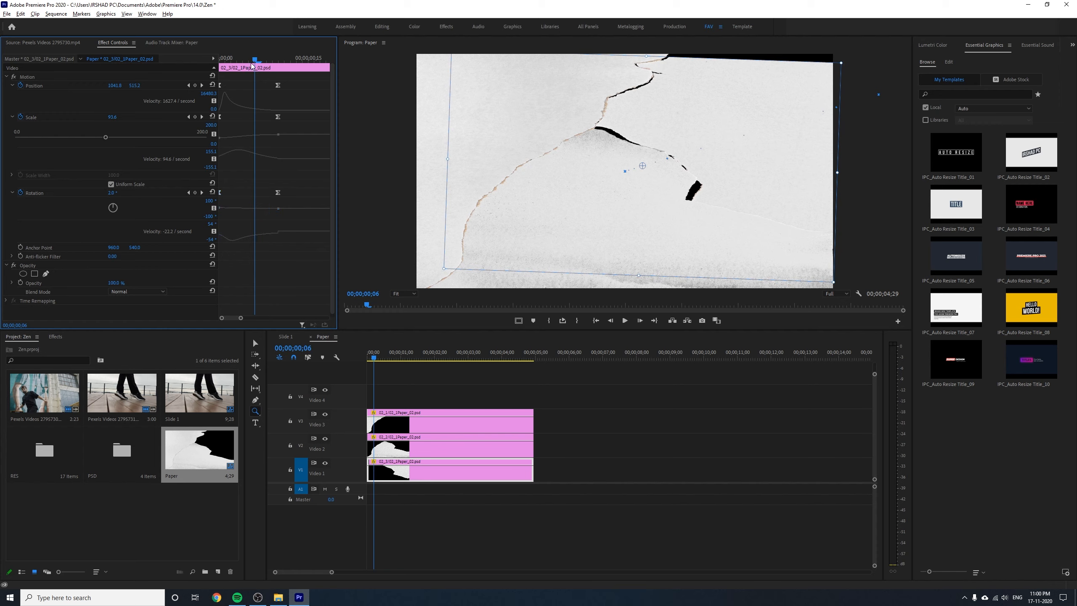
pyautogui.moveTo(252, 63)
pyautogui.mouseDown()
pyautogui.moveTo(273, 64)
pyautogui.moveTo(260, 63)
pyautogui.mouseUp()
pyautogui.click(35, 193)
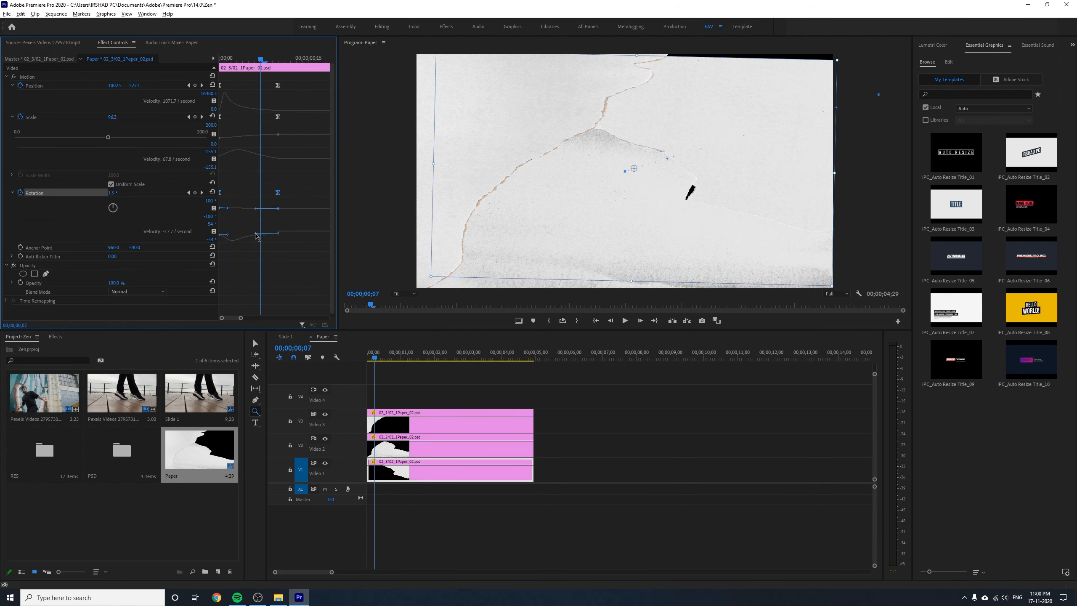
pyautogui.moveTo(256, 233); pyautogui.dragTo(226, 232)
# - At the sequence start, set the 02_3 layer's Rotation to 4°
pyautogui.moveTo(260, 60); pyautogui.dragTo(219, 60)
pyautogui.click(114, 193)
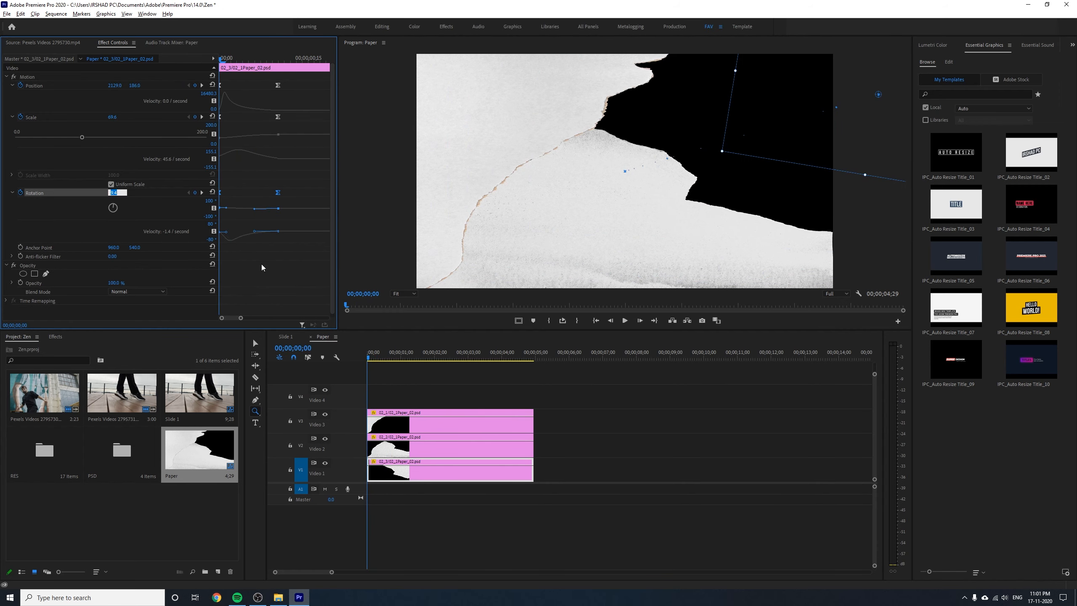
pyautogui.write('4')
pyautogui.press('Return')
# - Play back the Paper sequence to check the 02_3 layer's animation, and return the playhead to the start
pyautogui.click(469, 386)
pyautogui.press('v')
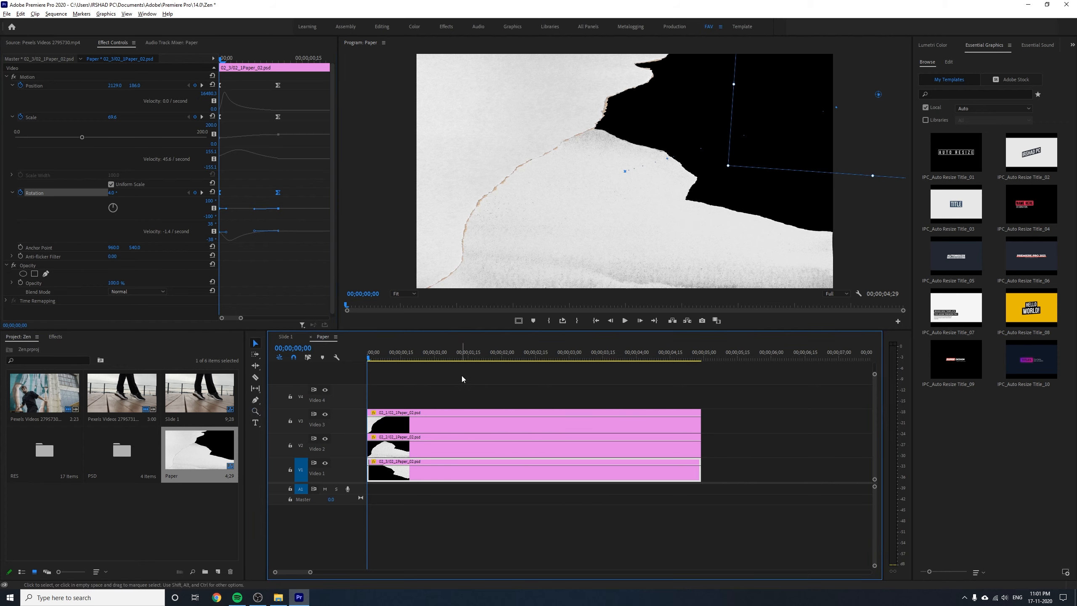
pyautogui.click(461, 376)
pyautogui.press('space')
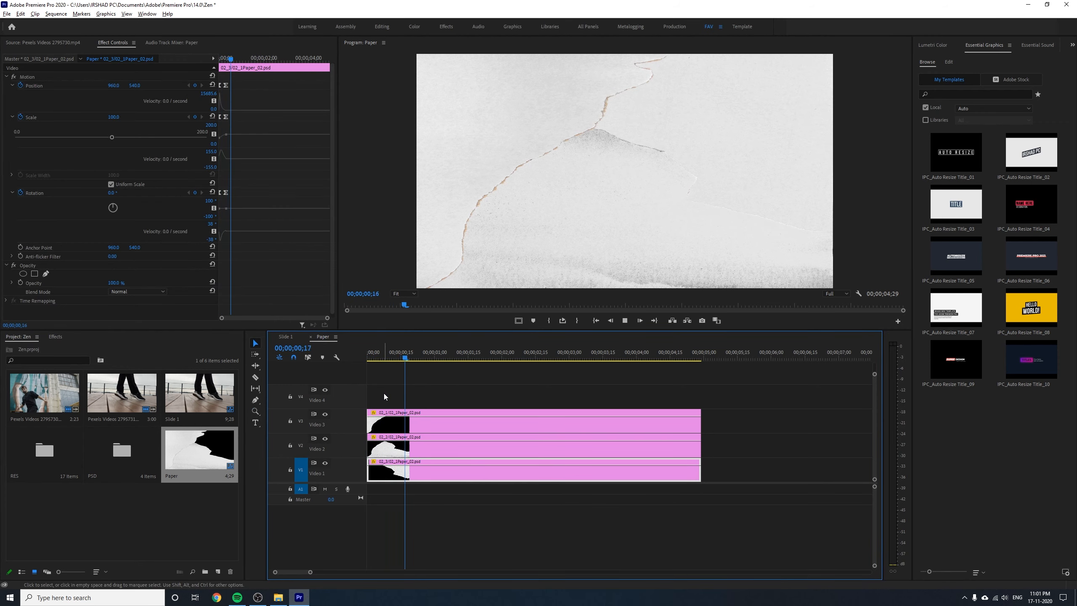
pyautogui.press('space')
pyautogui.moveTo(387, 356); pyautogui.dragTo(347, 373)
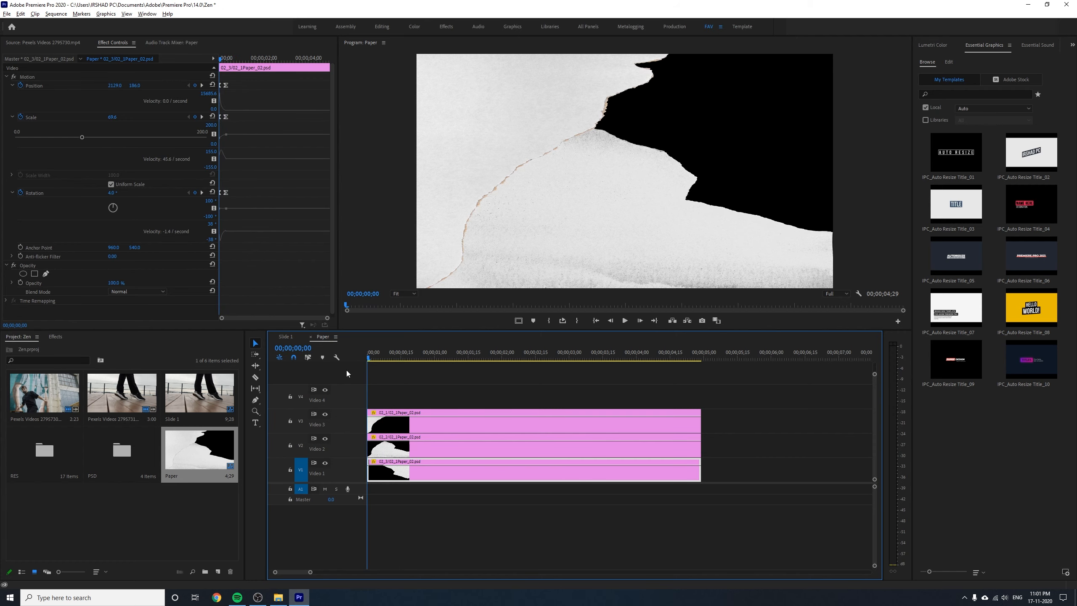
# - At the sequence start, move the 02_2 layer below the frame with Position Y about 1293, scale it down slightly and rotate it about -4.2°
pyautogui.click(424, 446)
pyautogui.click(205, 114)
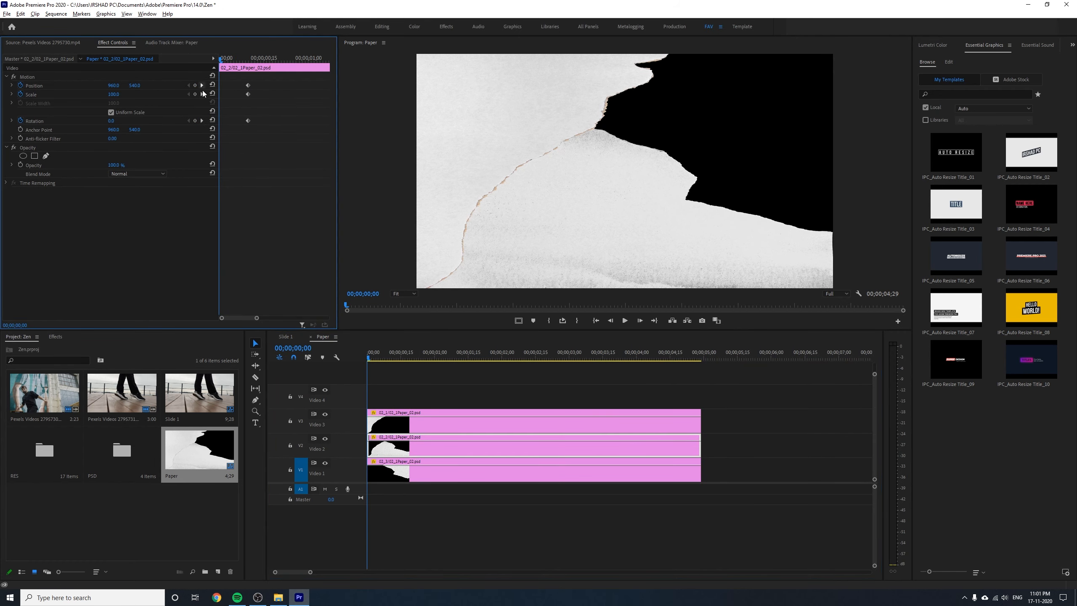
pyautogui.hotkey('ctrl', 'v')
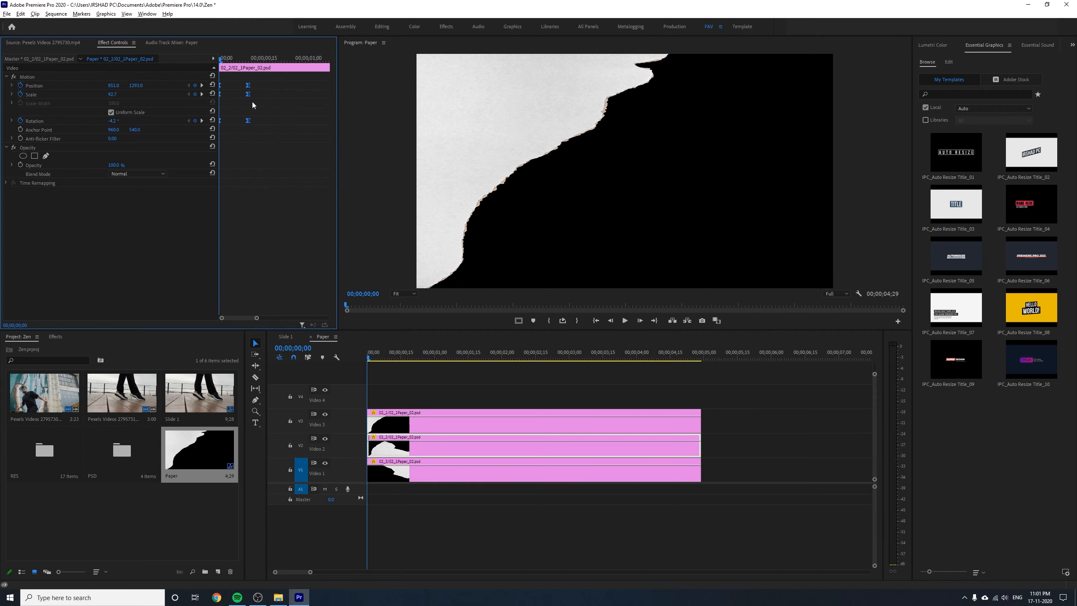
# - Ease the 02_2 layer's Bezier Position keyframes with a fast-start velocity curve and preview the motion
pyautogui.rightClick(248, 84)
pyautogui.click(198, 67)
pyautogui.press('space')
pyautogui.click(12, 85)
pyautogui.press('space')
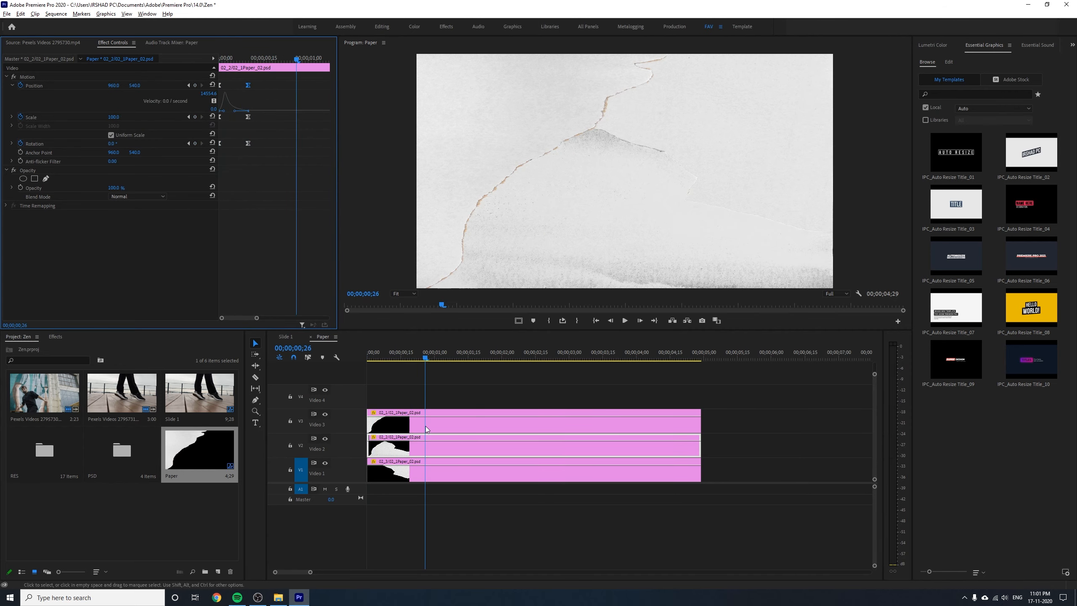
# - At the sequence start, move the 02_1 layer out of frame, scale and rotate it slightly, and make its keyframes Bezier
pyautogui.click(426, 430)
pyautogui.press('Home')
pyautogui.moveTo(112, 94); pyautogui.dragTo(128, 120)
pyautogui.moveTo(113, 85); pyautogui.dragTo(34, 86)
pyautogui.rightClick(225, 120)
pyautogui.click(242, 134)
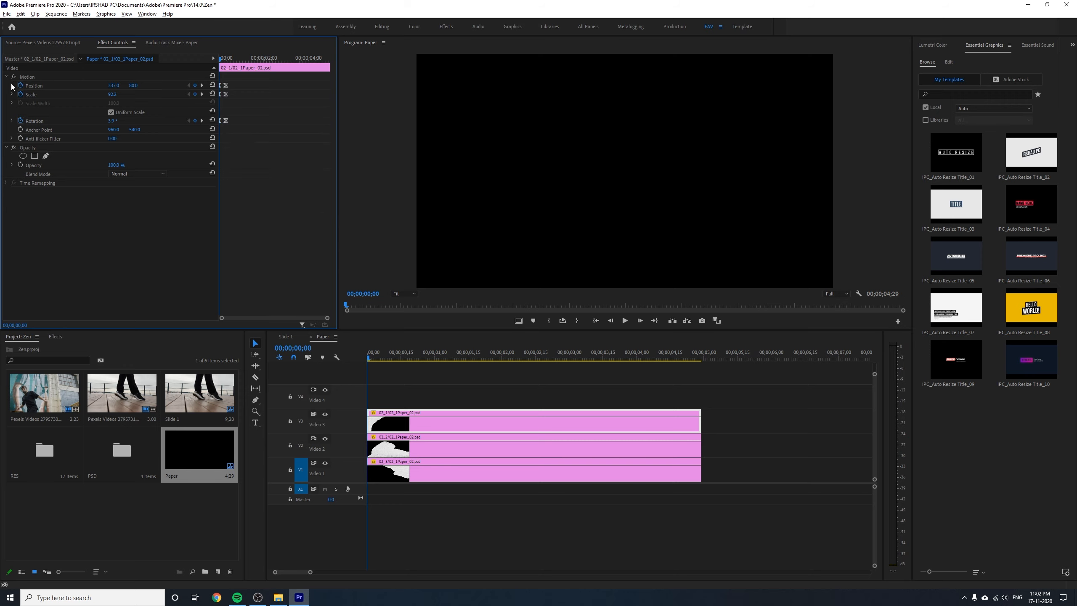
# - Reshape the 02_1 layer's Position velocity curve to ease into the last keyframe, and play it back
pyautogui.click(12, 85)
pyautogui.moveTo(267, 111); pyautogui.dragTo(226, 104)
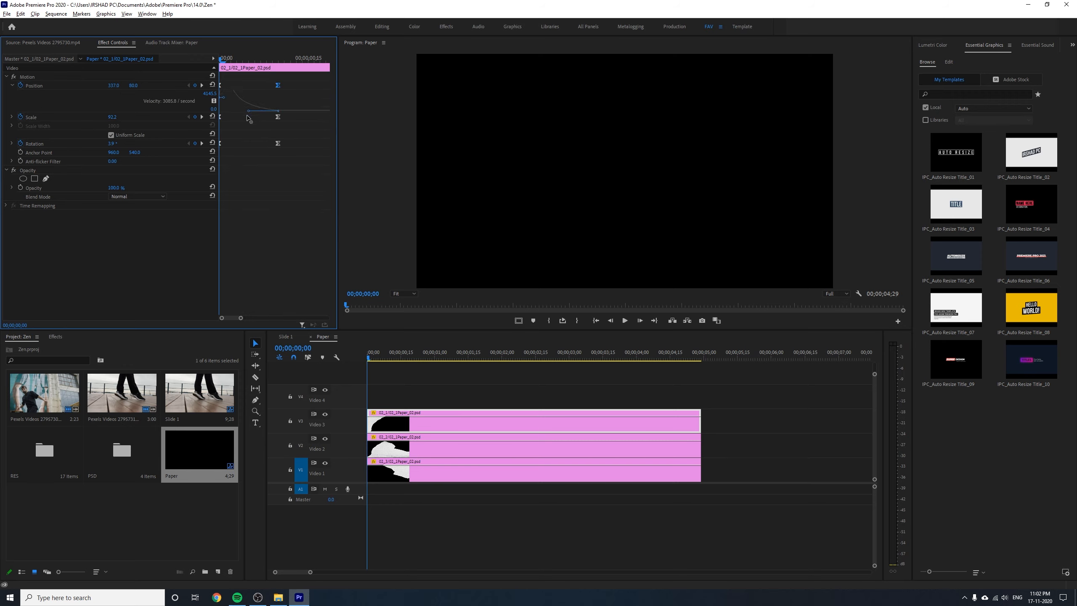
pyautogui.press('space')
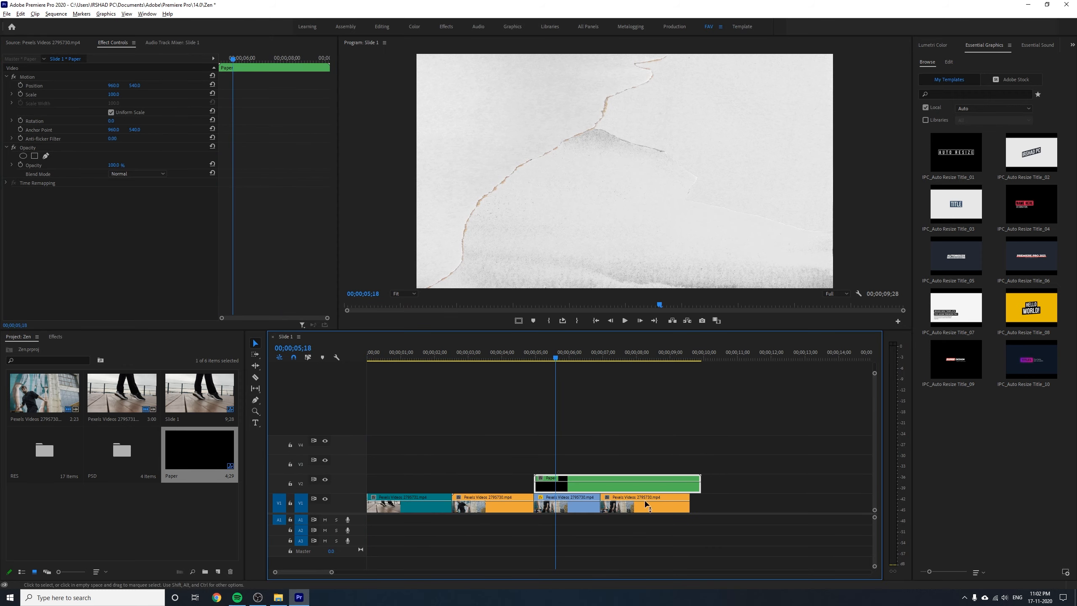
# - Play back the Slide 1 sequence across the start of the Paper clip
pyautogui.click(645, 504)
pyautogui.moveTo(583, 359); pyautogui.dragTo(510, 360)
pyautogui.press('space')
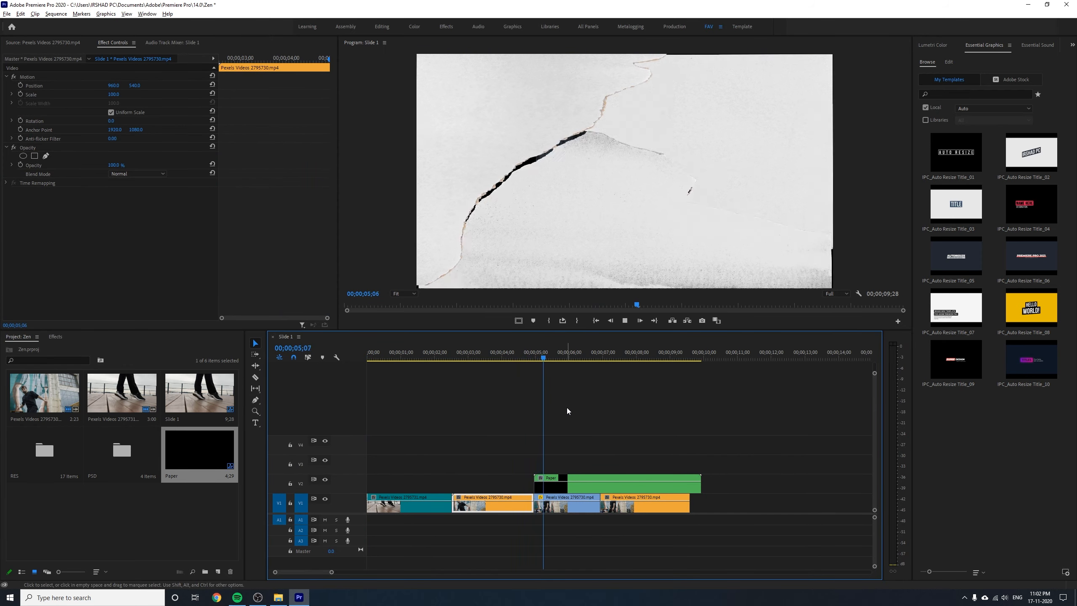
# - Shift the last Video 1 clip later, place the masked clip on Video 3 above Paper, and match both clips' ends to that clip's start
pyautogui.moveTo(624, 504); pyautogui.dragTo(654, 505)
pyautogui.moveTo(700, 484); pyautogui.dragTo(588, 462)
pyautogui.moveTo(573, 485); pyautogui.dragTo(564, 508)
pyautogui.moveTo(571, 465); pyautogui.dragTo(570, 484)
pyautogui.moveTo(525, 358); pyautogui.dragTo(528, 359)
pyautogui.press('=')
pyautogui.moveTo(631, 451); pyautogui.dragTo(677, 485)
pyautogui.click(674, 514)
# - Extend the Paper and masked clips' starts back to 00;00;04;19 over the preceding clip, preview the overlap and save the project
pyautogui.click(622, 353)
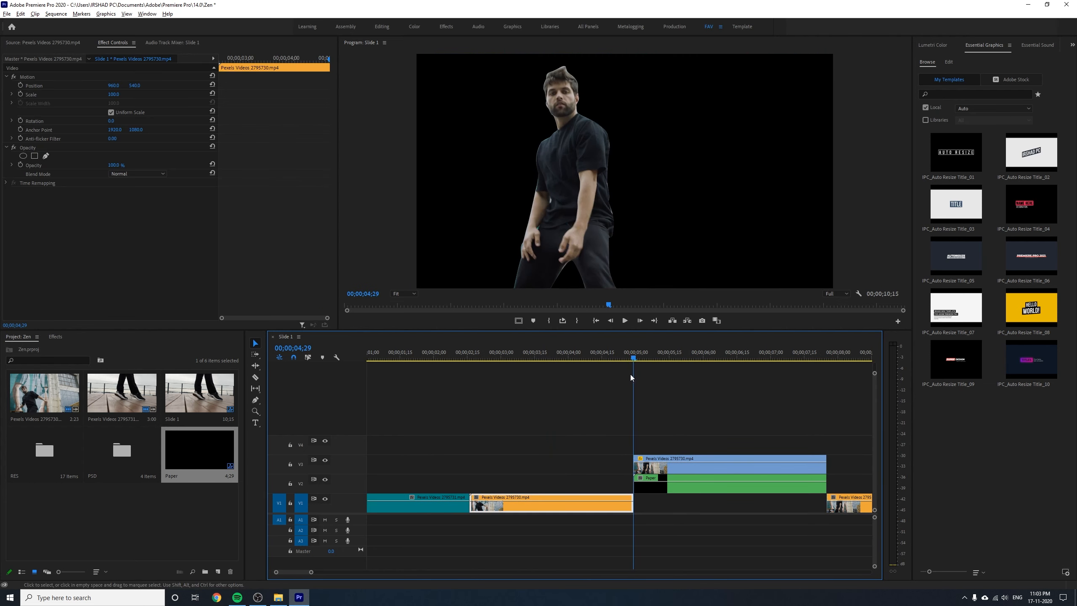
pyautogui.hotkey('shift', 'Left')
pyautogui.moveTo(670, 487); pyautogui.dragTo(647, 487)
pyautogui.moveTo(800, 487); pyautogui.dragTo(826, 474)
pyautogui.moveTo(582, 358); pyautogui.dragTo(636, 373)
pyautogui.press('space')
pyautogui.click(600, 358)
pyautogui.hotkey('ctrl', 's')
# - Add Position, Scale and Rotation keyframes to the masked clip on Video 3 at 00;00;05;00
pyautogui.click(610, 196)
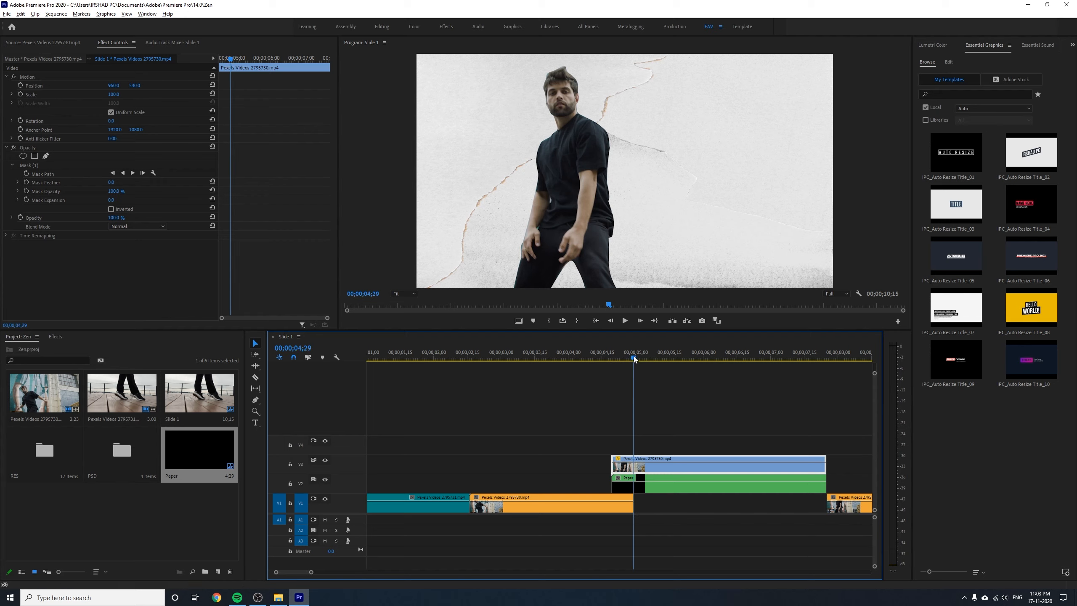
pyautogui.click(20, 85)
pyautogui.click(21, 93)
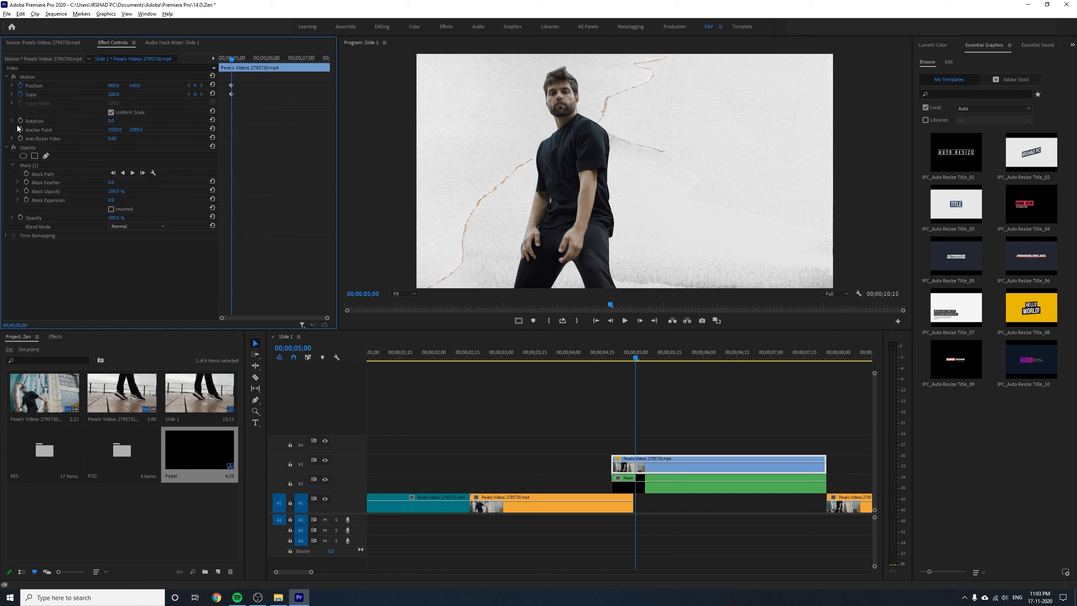
pyautogui.click(20, 120)
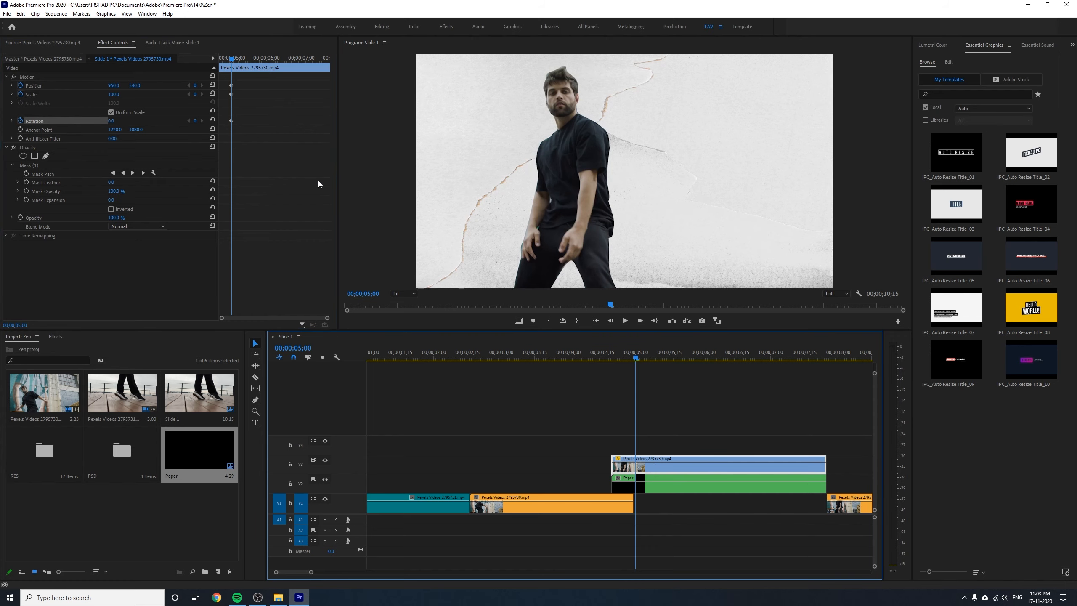
# - At 00;00;04;19, set the masked clip's Position to about 921, 693, Scale to about 74.1 and Rotation to about -8.2°
pyautogui.click(212, 67)
pyautogui.moveTo(232, 62); pyautogui.dragTo(214, 70)
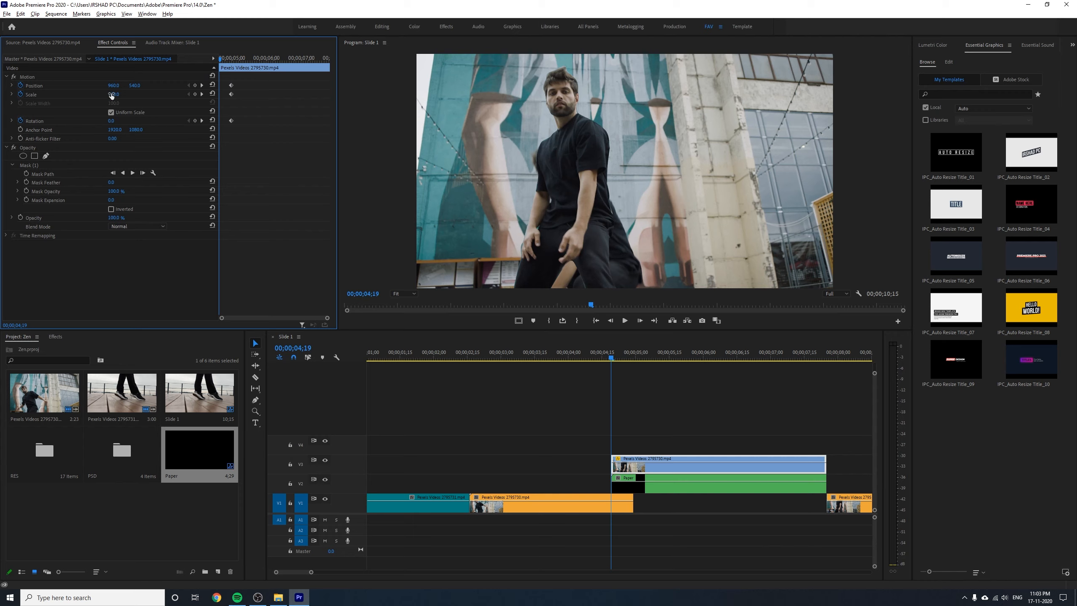
pyautogui.moveTo(114, 95); pyautogui.dragTo(199, 86)
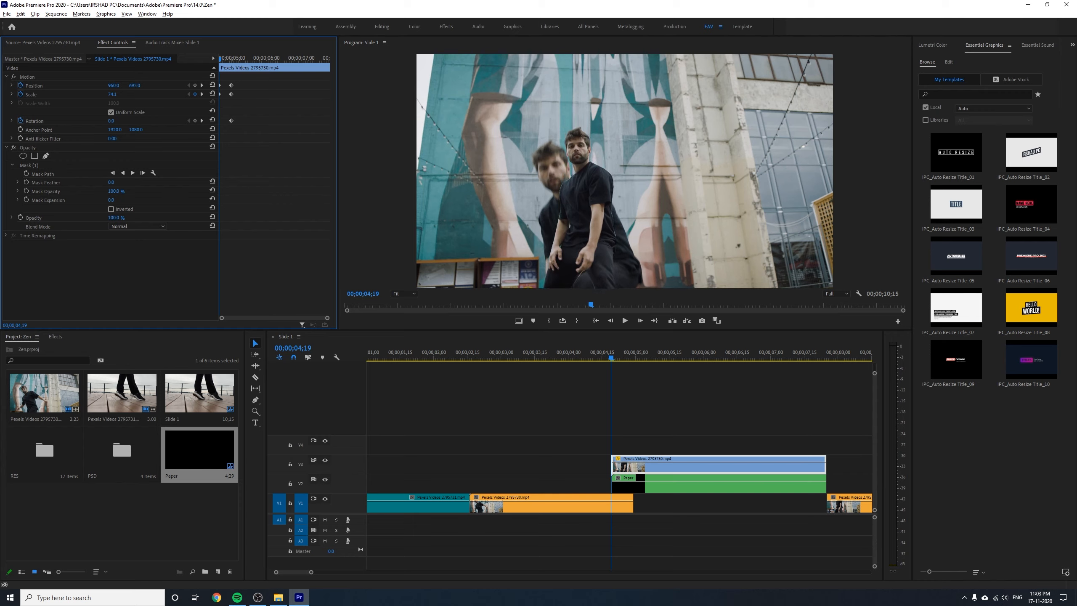
pyautogui.moveTo(114, 85); pyautogui.dragTo(78, 122)
pyautogui.hotkey('ctrl', 'z')
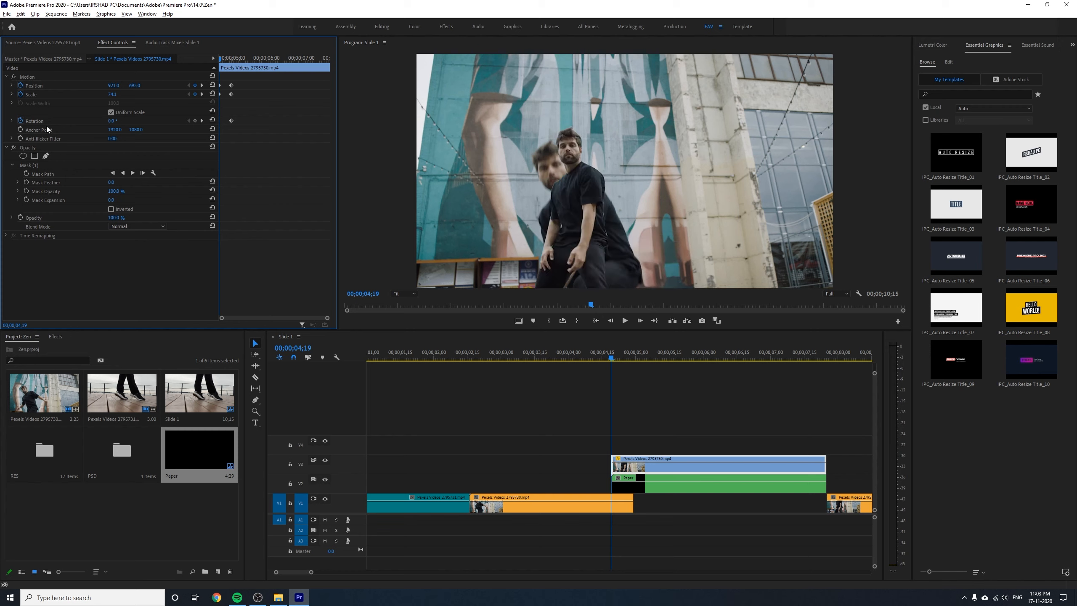
pyautogui.click(20, 120)
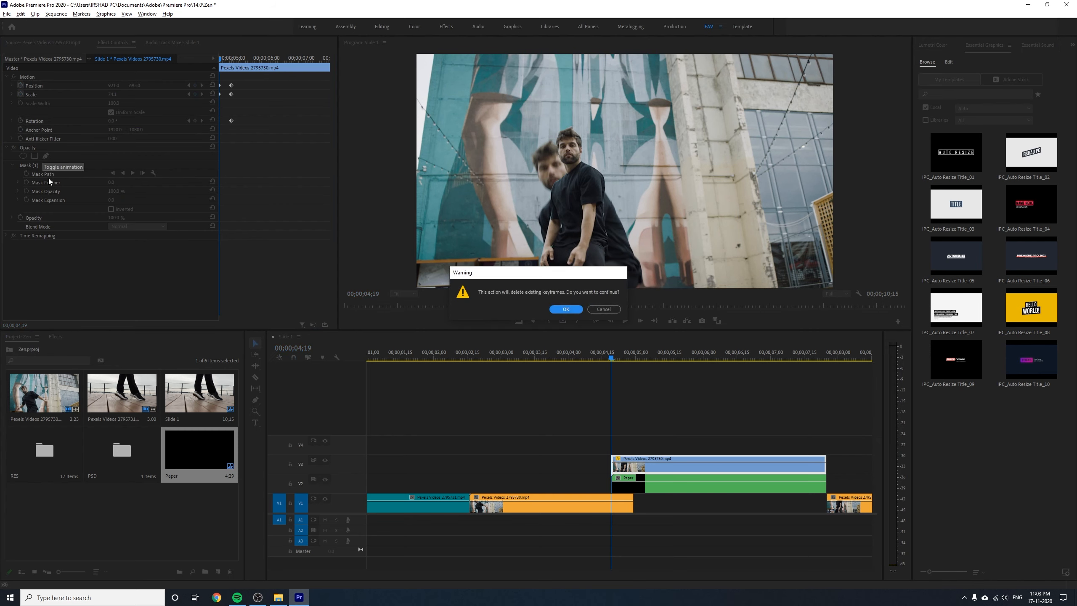
pyautogui.click(555, 308)
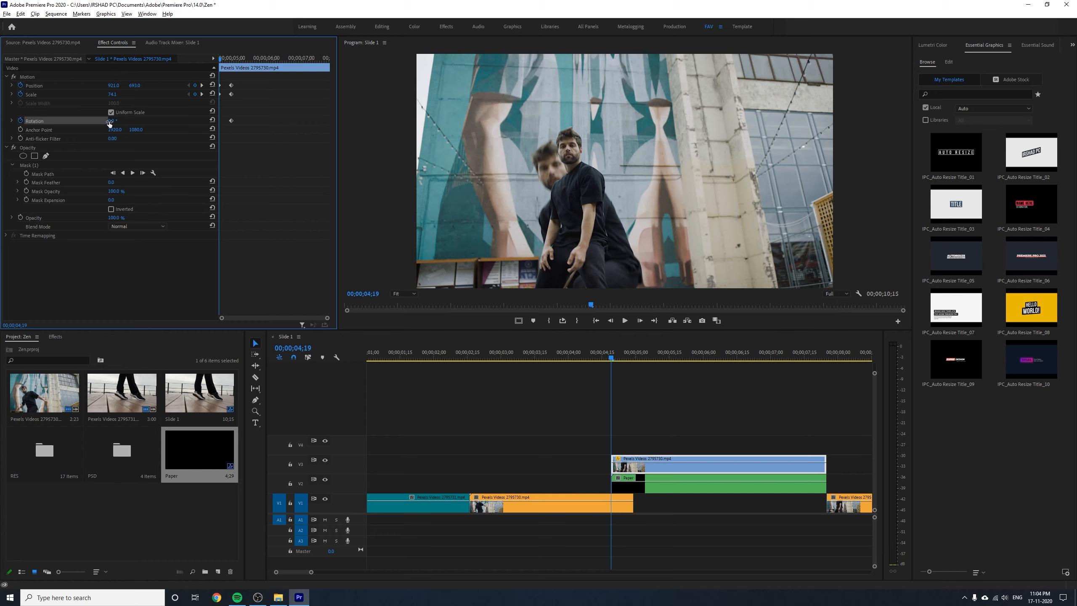
pyautogui.moveTo(110, 122); pyautogui.dragTo(75, 122)
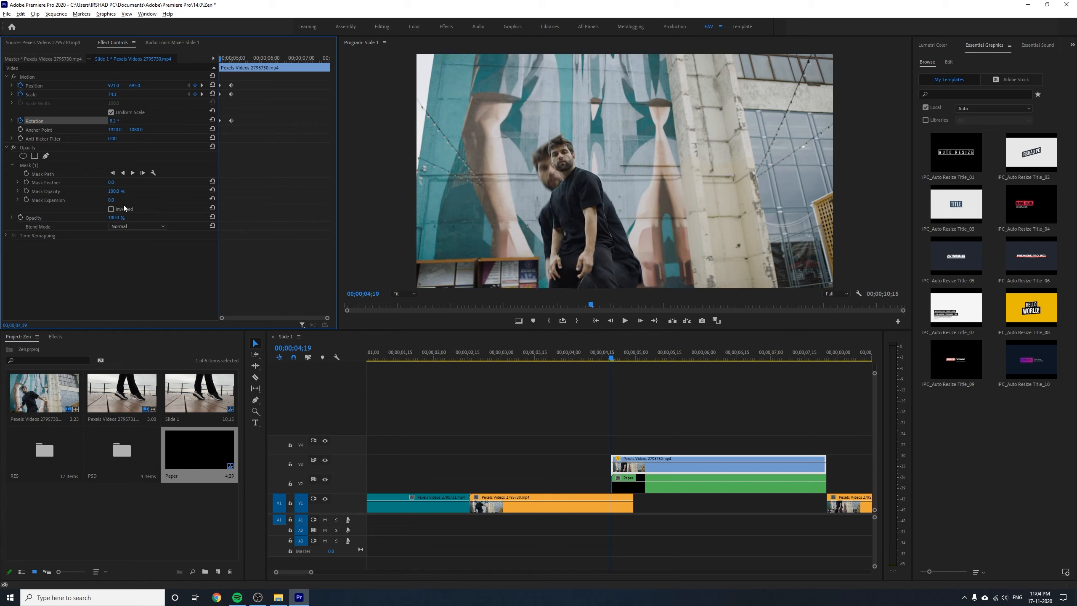
# - Keyframe the masked clip's Opacity to fade from 0% at its start to 100% near the last motion keyframes
pyautogui.click(43, 218)
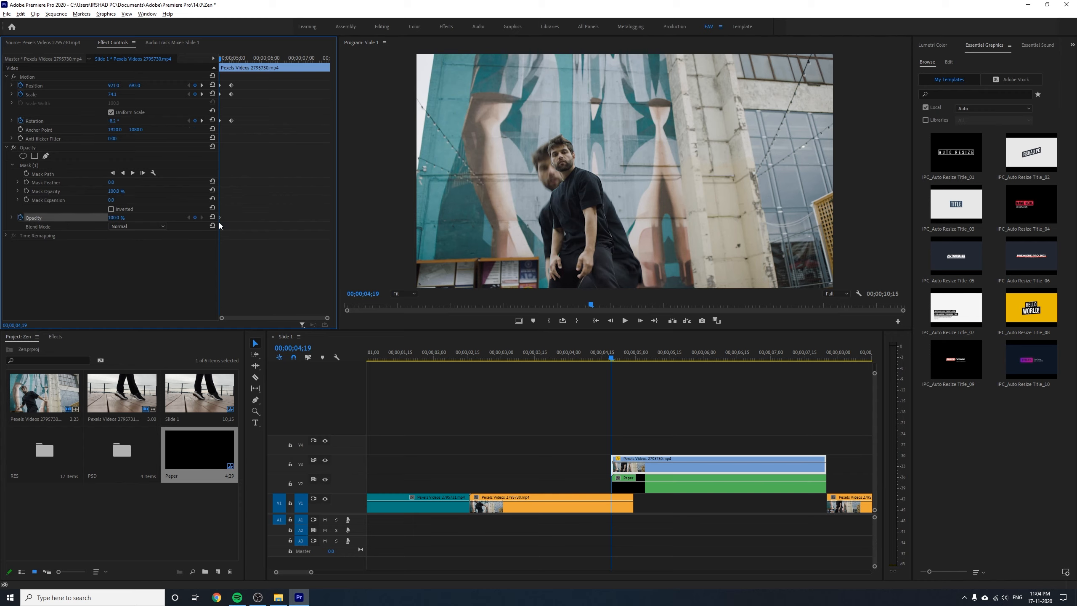
pyautogui.moveTo(219, 220)
pyautogui.mouseDown()
pyautogui.moveTo(210, 221)
pyautogui.moveTo(223, 220)
pyautogui.mouseUp()
pyautogui.moveTo(108, 218); pyautogui.dragTo(63, 218)
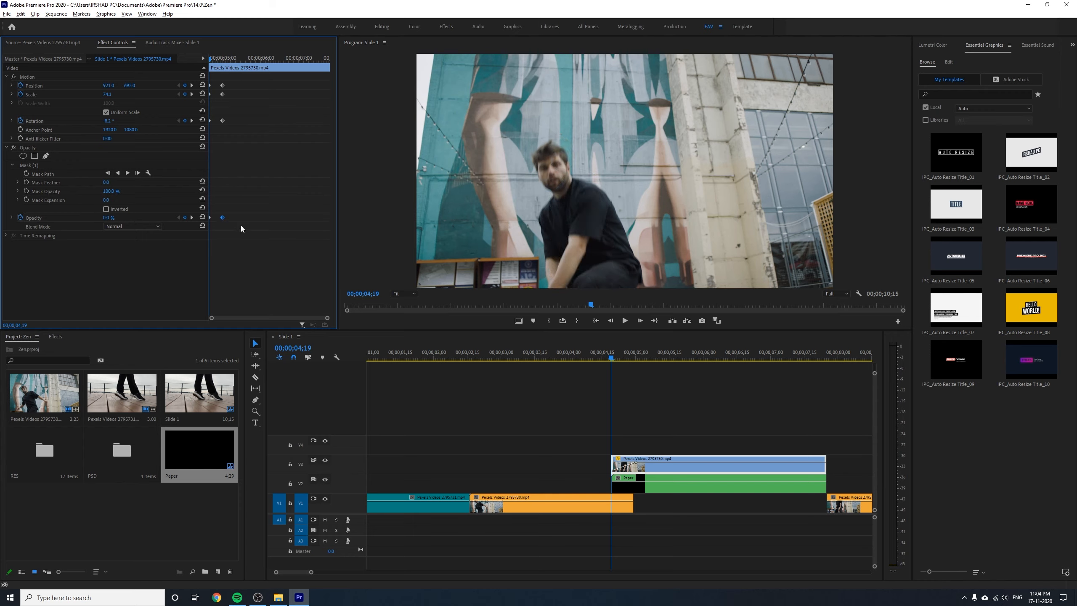
# - Set all of the masked clip's keyframes to Bezier temporal interpolation and preview the entrance
pyautogui.rightClick(221, 87)
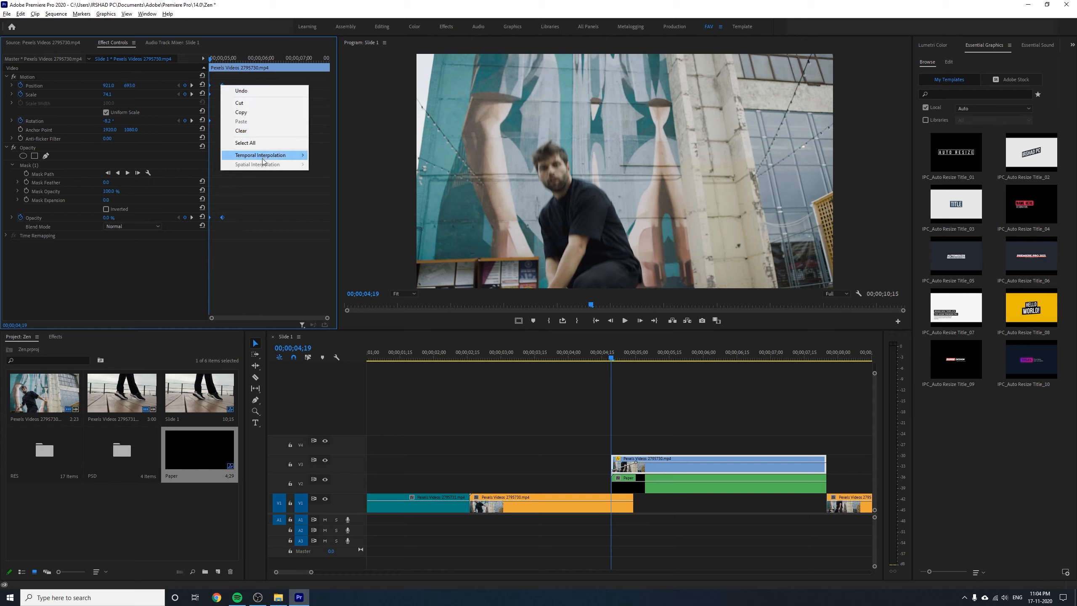
pyautogui.moveTo(263, 156)
pyautogui.click(342, 206)
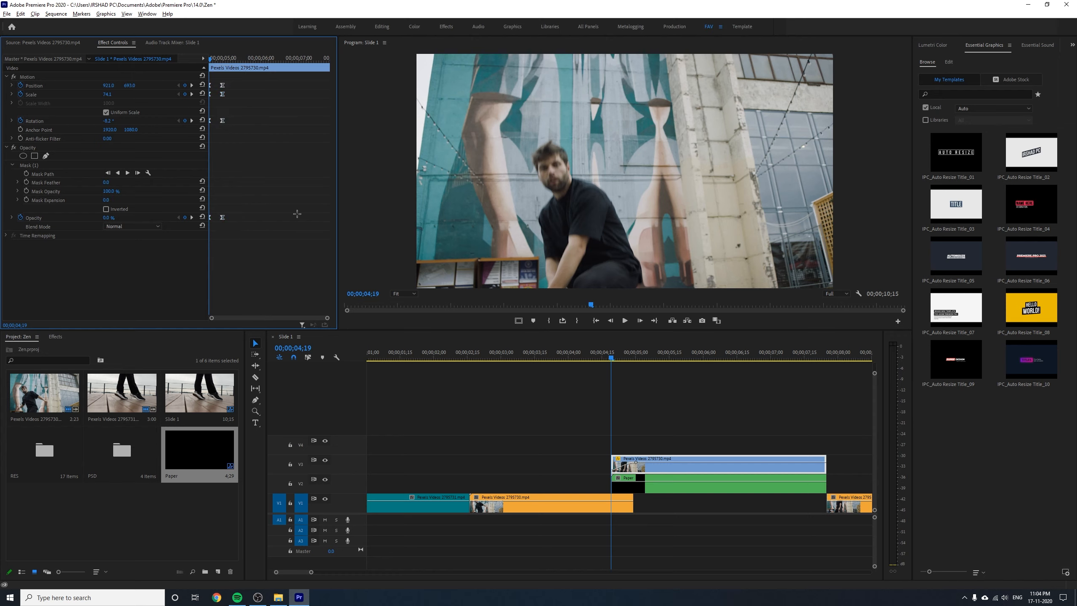
pyautogui.press('space')
pyautogui.moveTo(241, 60); pyautogui.dragTo(220, 98)
# - Move the masked clip's 100% Opacity keyframe earlier to shorten the fade-in, and preview it
pyautogui.moveTo(221, 218); pyautogui.dragTo(215, 219)
pyautogui.press('space')
pyautogui.moveTo(212, 59); pyautogui.dragTo(217, 87)
pyautogui.press('space')
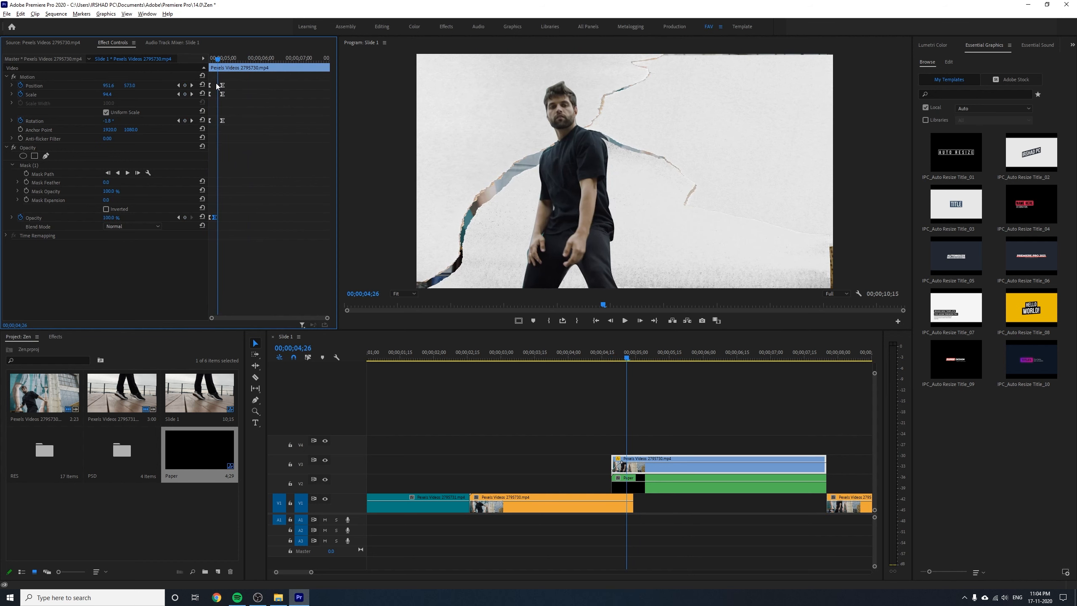
# - Move the masked clip's ending Position, Scale and Rotation keyframes earlier to about 00;00;04;26, and play back the result
pyautogui.moveTo(228, 137)
pyautogui.mouseDown()
pyautogui.moveTo(232, 178)
pyautogui.moveTo(228, 131)
pyautogui.moveTo(217, 123)
pyautogui.mouseUp()
pyautogui.moveTo(216, 54); pyautogui.dragTo(169, 65)
pyautogui.press('space')
pyautogui.press('space')
pyautogui.press('space')
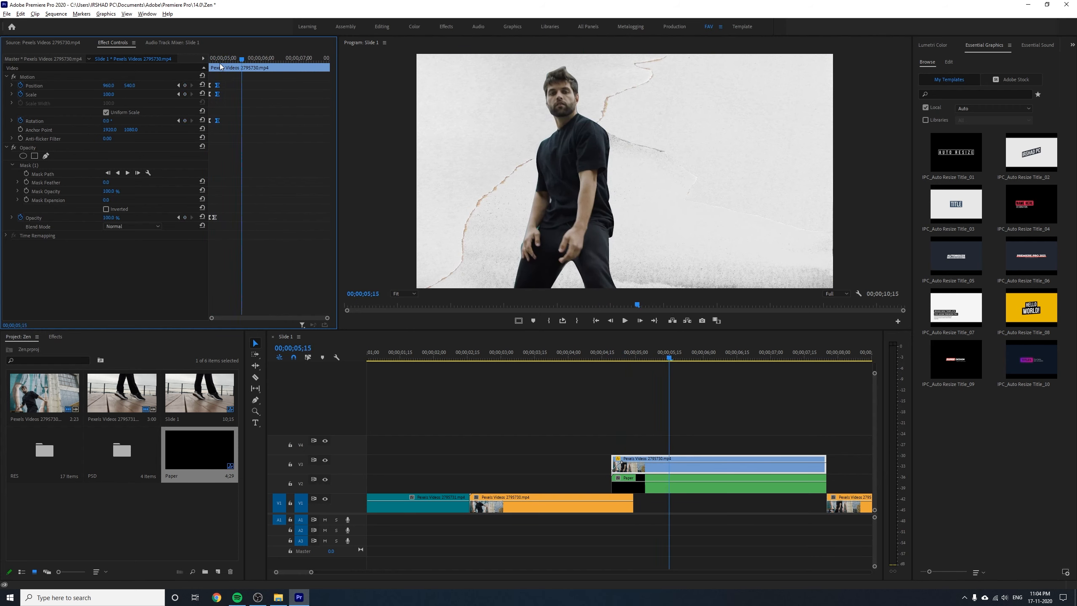
# - Play back the Slide 1 sequence around the freeze frame to review the paper animation and the masked subject's entrance
pyautogui.moveTo(240, 57); pyautogui.dragTo(173, 72)
pyautogui.press('space')
pyautogui.press('space')
pyautogui.click(591, 380)
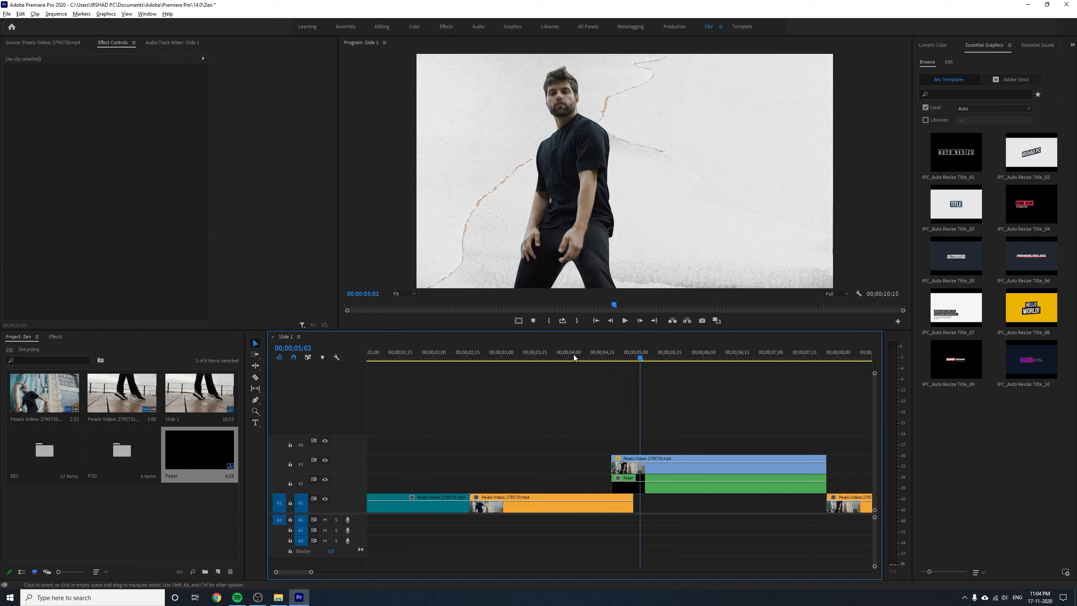
pyautogui.click(568, 356)
pyautogui.click(644, 396)
pyautogui.press('space')
pyautogui.press('space')
pyautogui.press('-')
pyautogui.press('-')
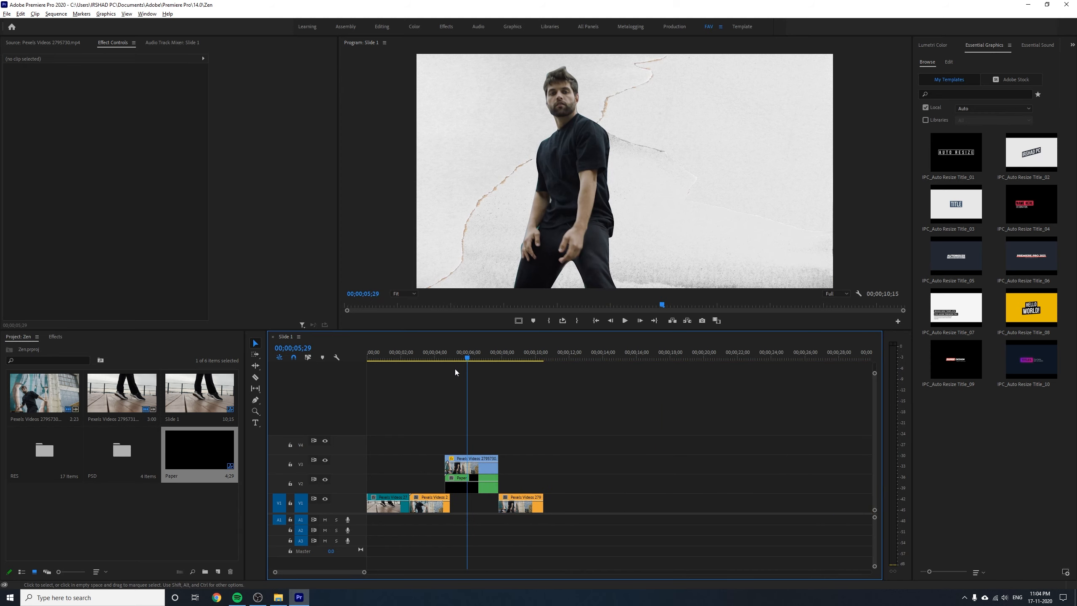
pyautogui.click(428, 359)
pyautogui.press('space')
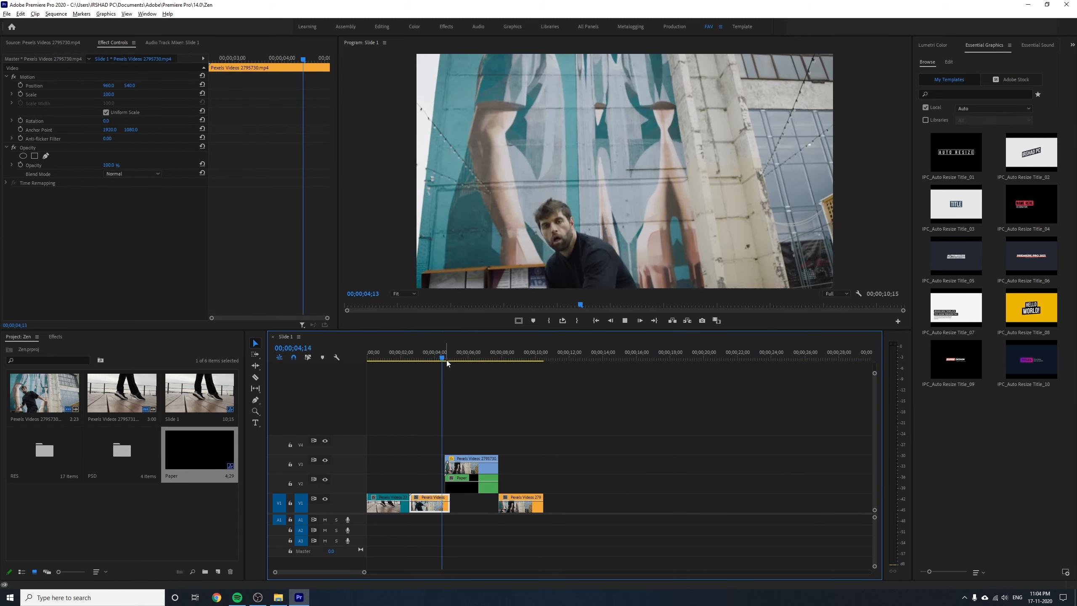
pyautogui.press('space')
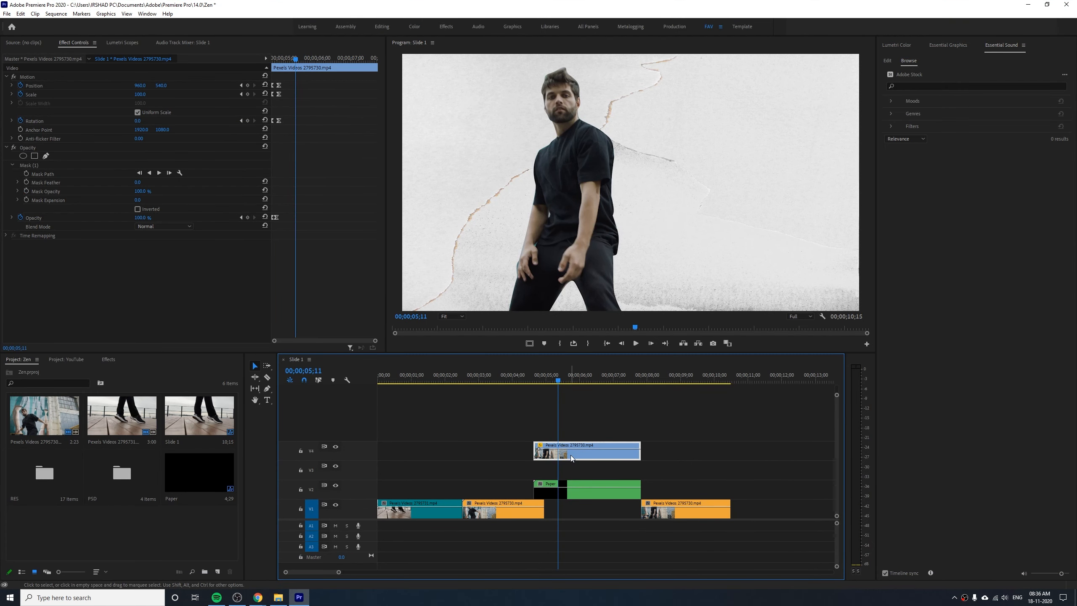
# - Move the masked subject clip up to track V6, leaving empty tracks between it and the Paper nest
pyautogui.moveTo(570, 455); pyautogui.dragTo(572, 425)
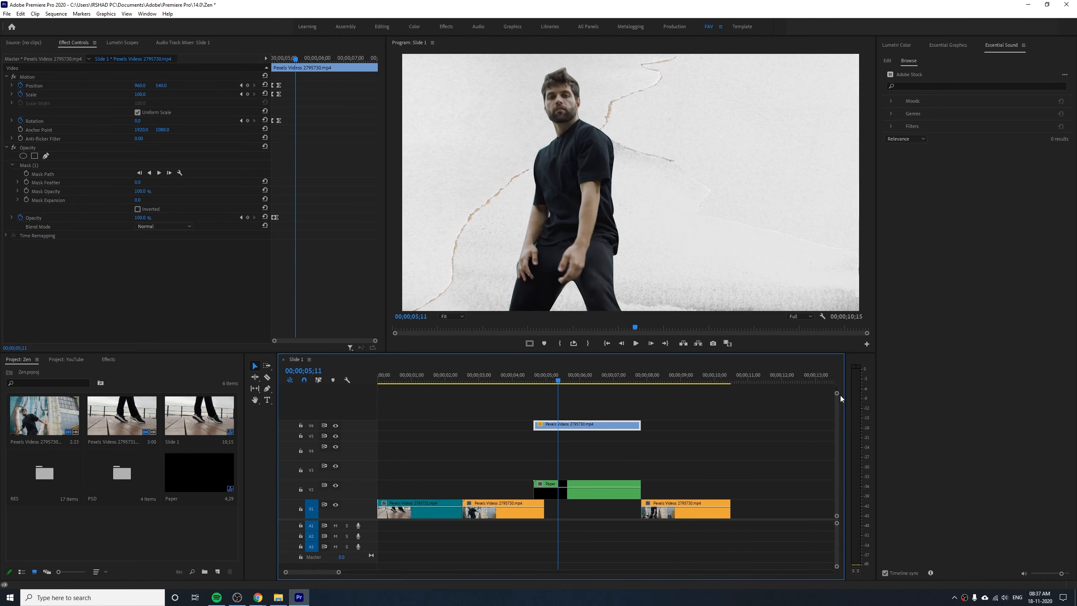
pyautogui.moveTo(837, 395)
pyautogui.mouseDown()
pyautogui.moveTo(834, 364)
pyautogui.moveTo(834, 394)
pyautogui.mouseUp()
pyautogui.click(713, 447)
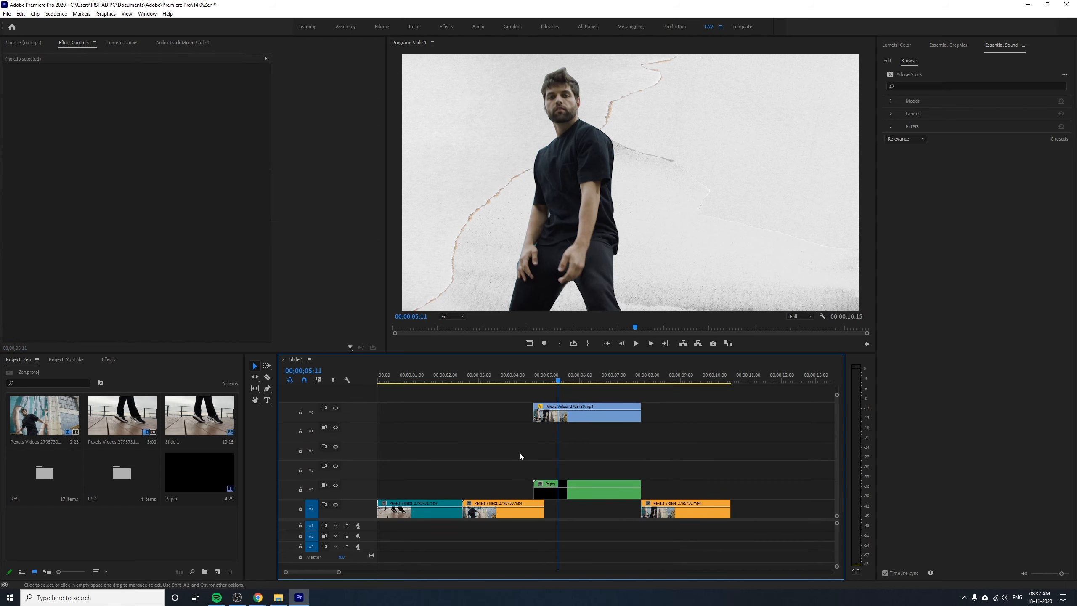
# - Open the RES bin in its own window and enlarge it to show more of the ink and marker clips
pyautogui.click(36, 480)
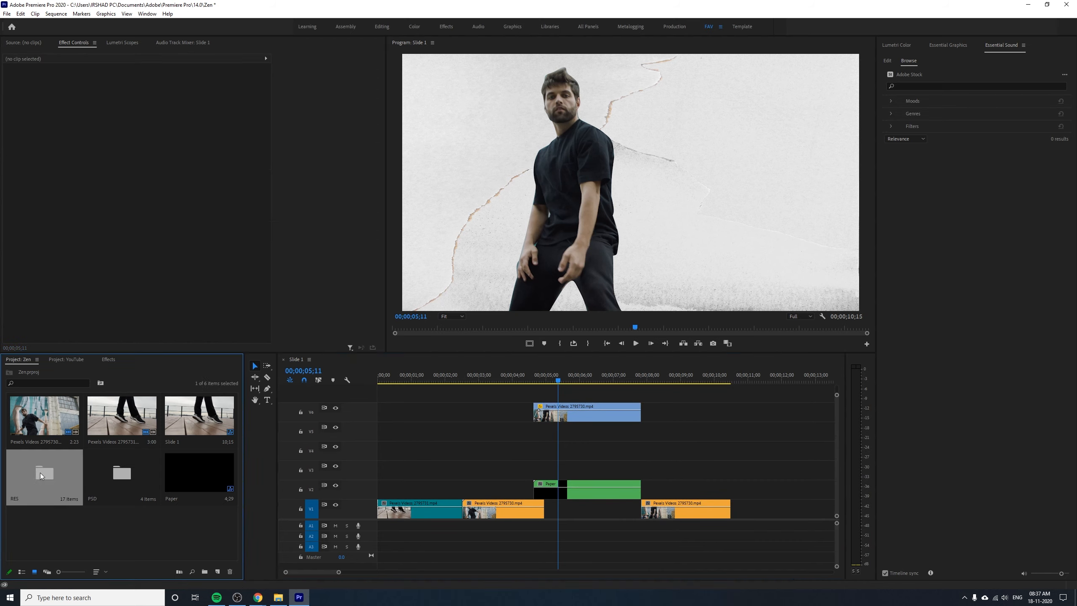
pyautogui.doubleClick(58, 465)
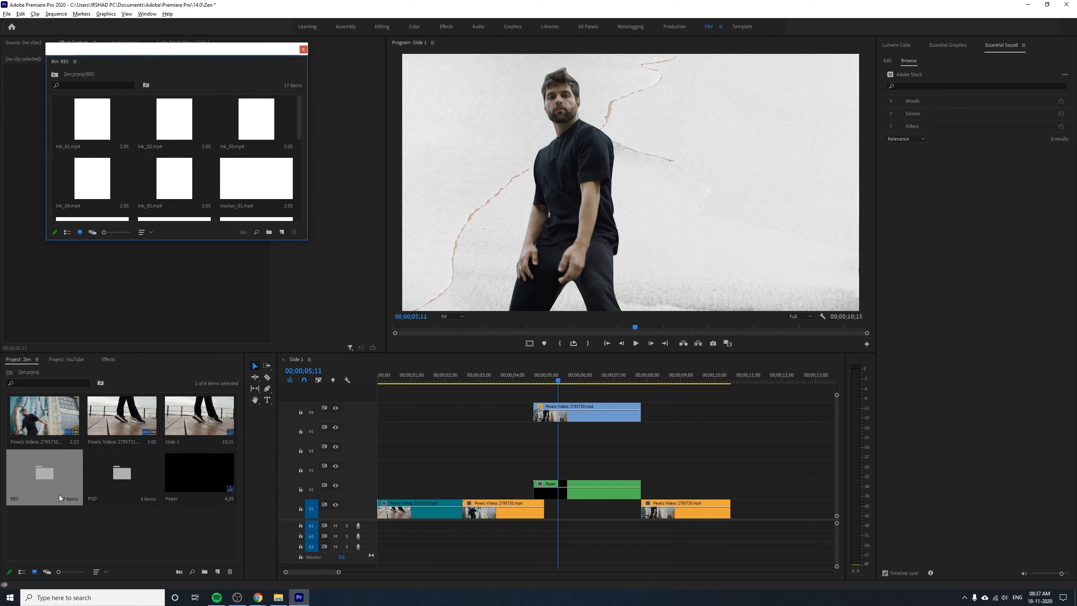
pyautogui.moveTo(220, 60); pyautogui.dragTo(271, 76)
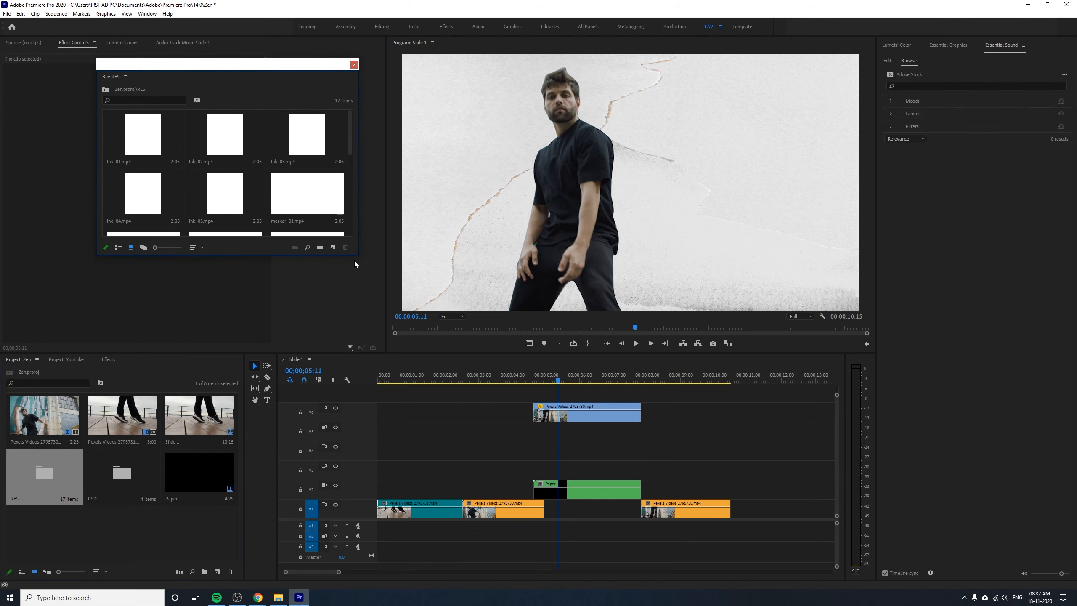
pyautogui.moveTo(356, 257); pyautogui.dragTo(369, 316)
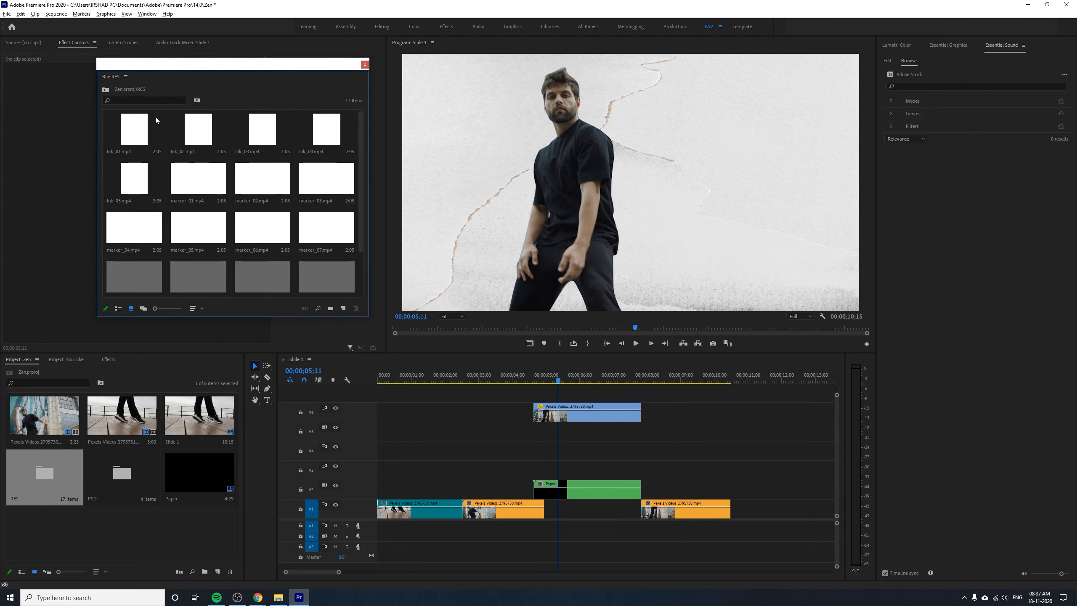
# - Place Ink_01.mp4 on V4, Ink_03.mp4 on V5 and Ink_04.mp4 on V3 between the Paper nest and the masked subject
pyautogui.click(140, 130)
pyautogui.moveTo(140, 130); pyautogui.dragTo(556, 461)
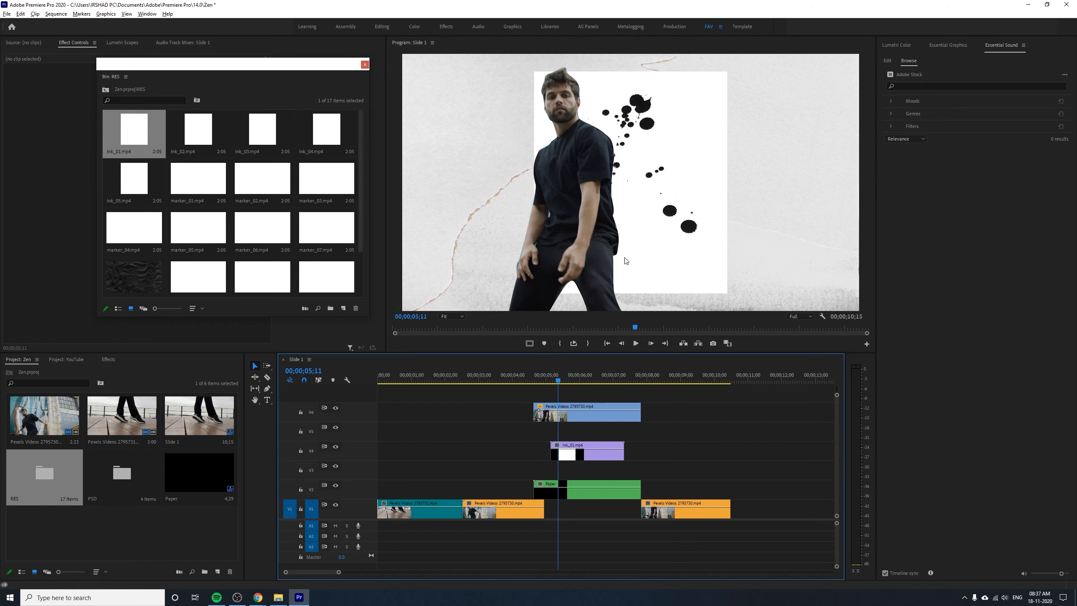
pyautogui.click(584, 456)
pyautogui.moveTo(260, 128); pyautogui.dragTo(558, 440)
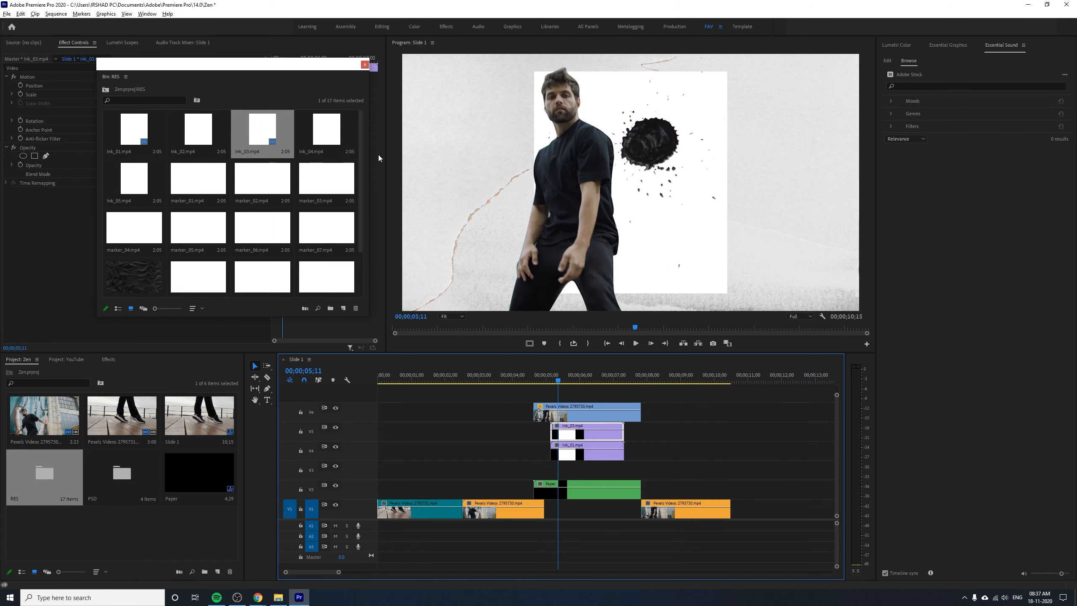
pyautogui.moveTo(328, 133); pyautogui.dragTo(557, 470)
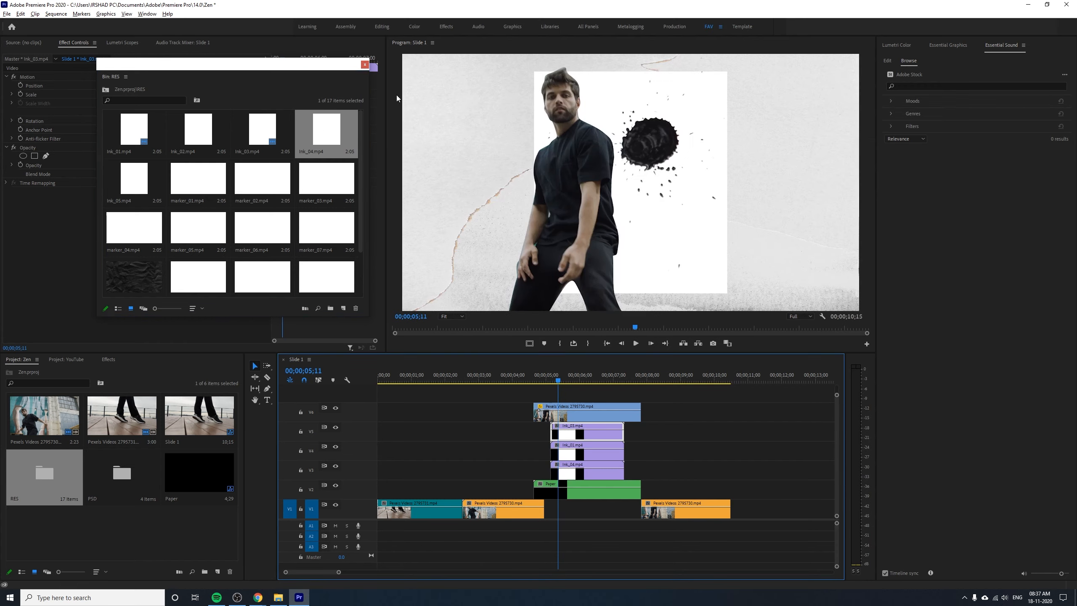
# - Reposition the Ink_03 and Ink_04 clips so their splatters spread around the subject
pyautogui.moveTo(321, 66)
pyautogui.mouseDown()
pyautogui.moveTo(351, 163)
pyautogui.moveTo(338, 193)
pyautogui.moveTo(320, 190)
pyautogui.mouseUp()
pyautogui.moveTo(140, 86)
pyautogui.mouseDown()
pyautogui.moveTo(115, 85)
pyautogui.moveTo(127, 95)
pyautogui.mouseUp()
pyautogui.moveTo(160, 85); pyautogui.dragTo(167, 89)
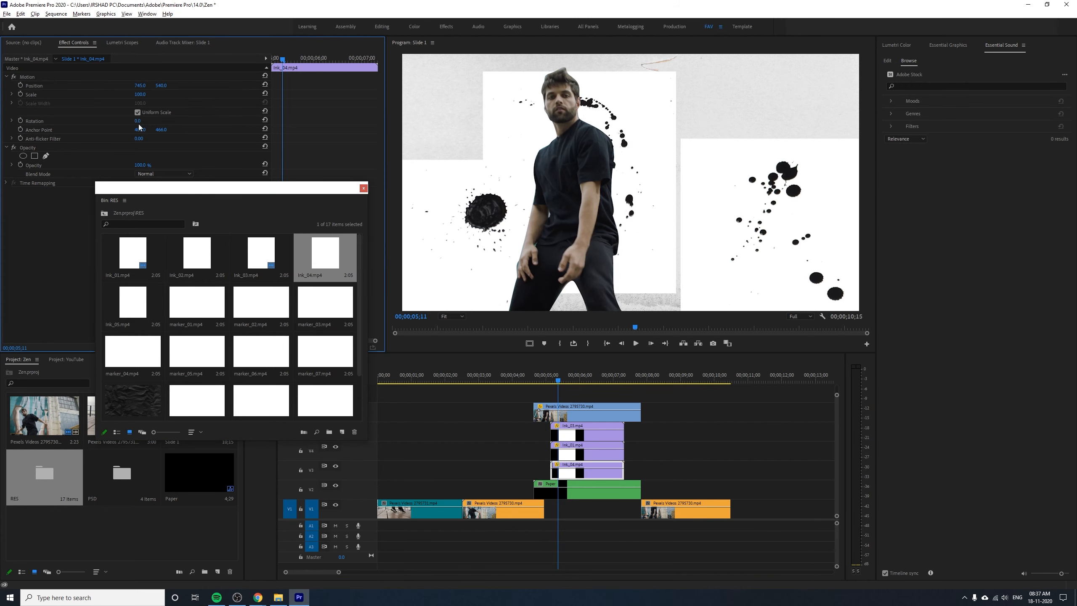
# - Rotate the Ink_01 clip to 135°, scale it to about 54%, and position its splatter at the lower right of the subject
pyautogui.click(590, 450)
pyautogui.moveTo(161, 86); pyautogui.dragTo(54, 85)
pyautogui.moveTo(141, 121); pyautogui.dragTo(198, 120)
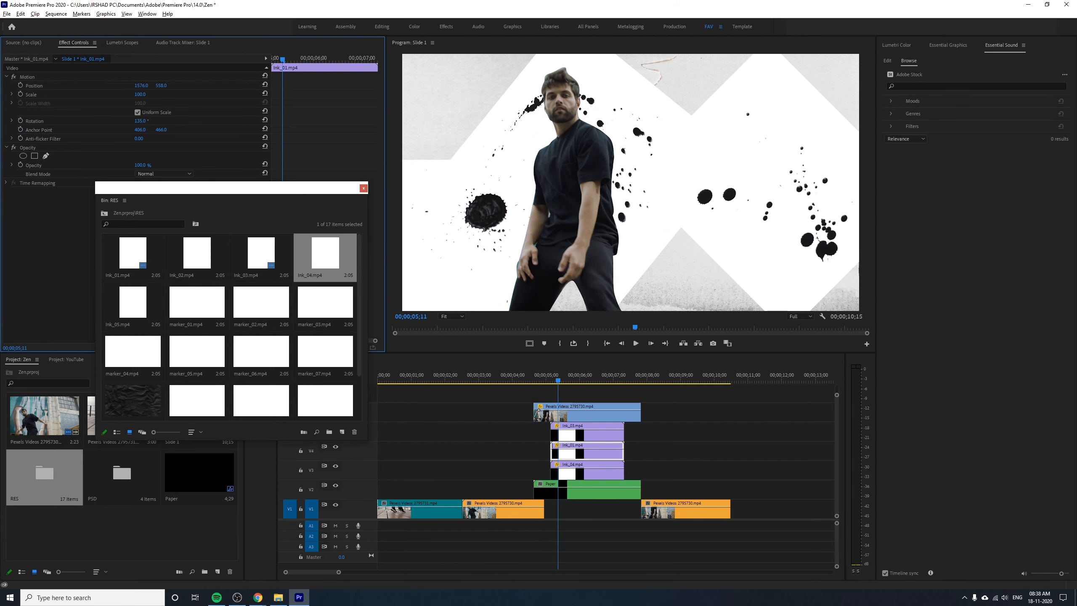
pyautogui.moveTo(139, 95); pyautogui.dragTo(120, 94)
pyautogui.moveTo(141, 85)
pyautogui.mouseDown()
pyautogui.moveTo(24, 85)
pyautogui.moveTo(130, 85)
pyautogui.mouseUp()
pyautogui.moveTo(649, 430); pyautogui.dragTo(594, 471)
pyautogui.hotkey('ctrl', 'shift', 'h')
pyautogui.click(389, 214)
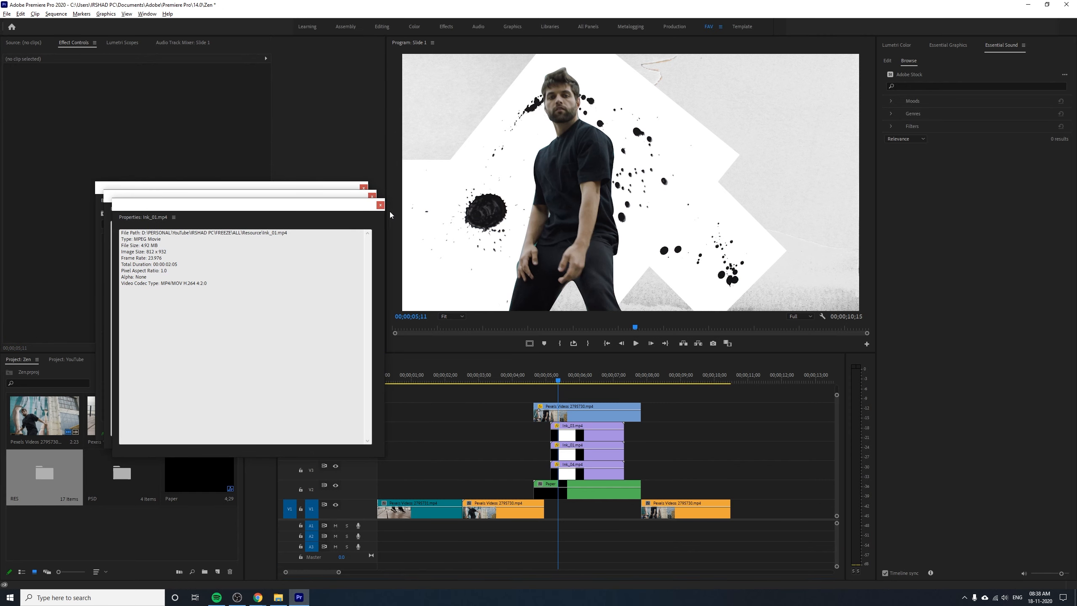
pyautogui.click(381, 205)
pyautogui.click(372, 196)
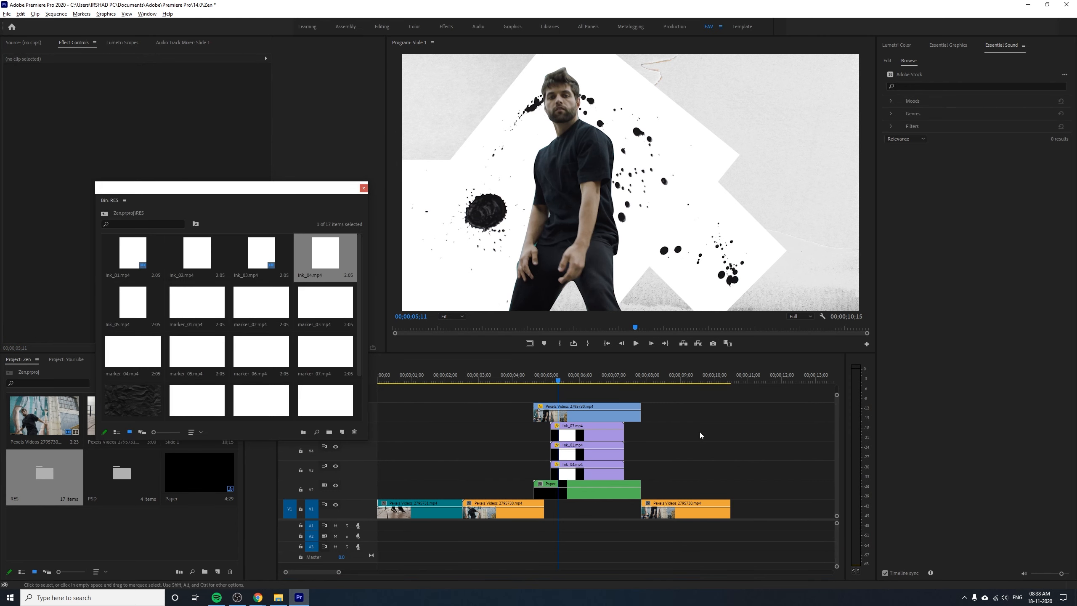
# - Nest the three ink clips into a nested sequence named INK
pyautogui.moveTo(645, 436); pyautogui.dragTo(586, 475)
pyautogui.rightClick(586, 475)
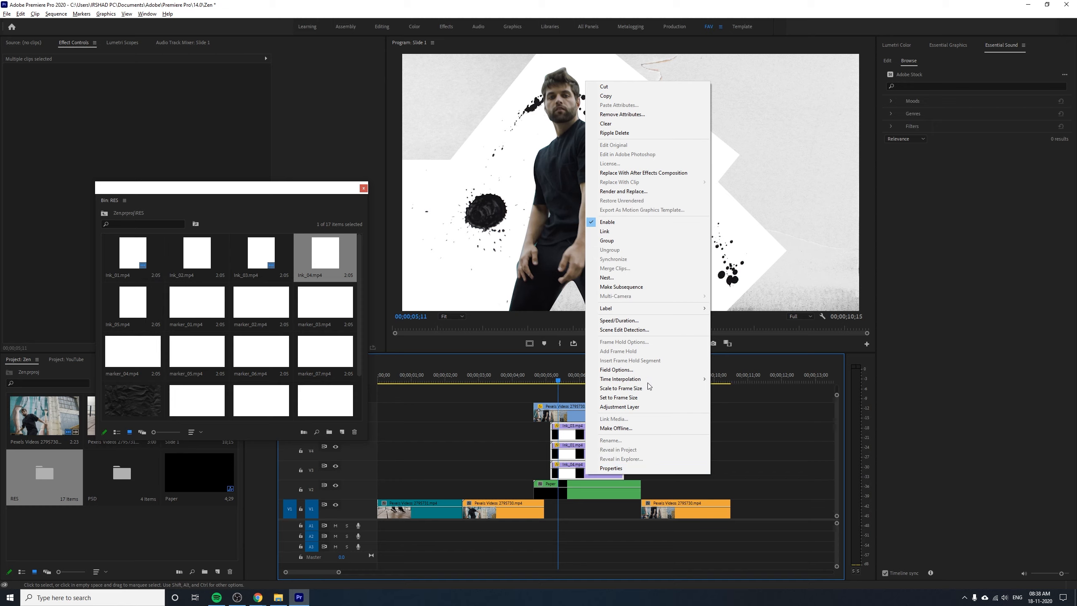
pyautogui.click(610, 277)
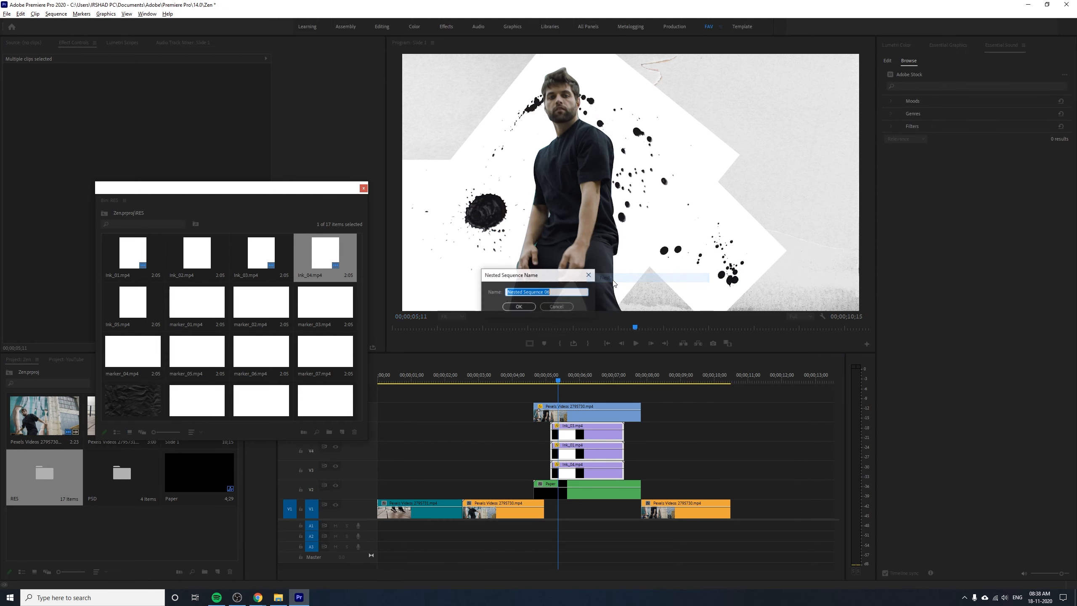
pyautogui.write('INK')
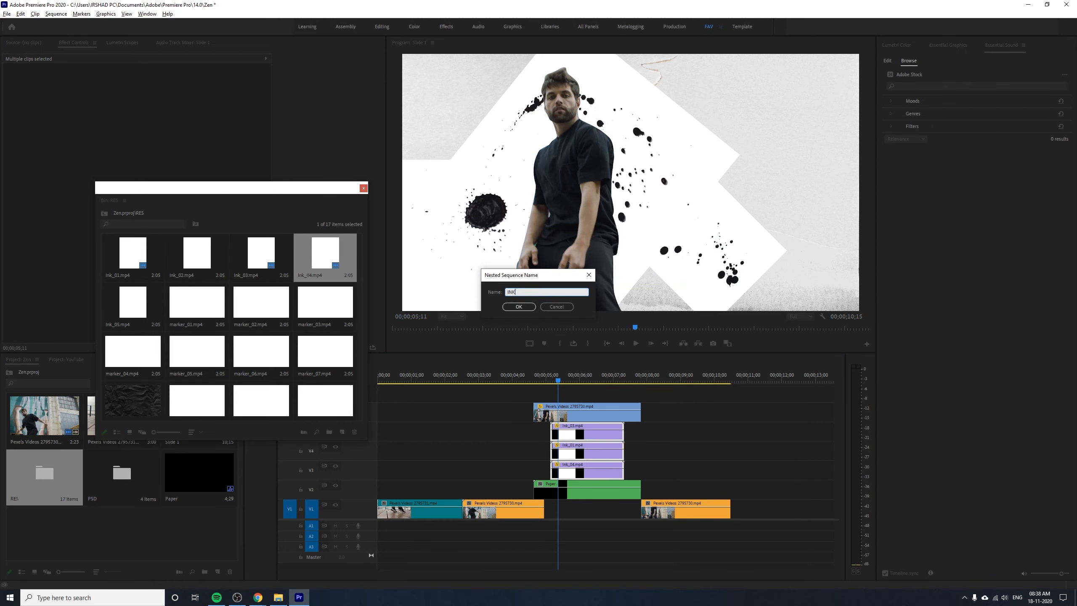
pyautogui.press('Return')
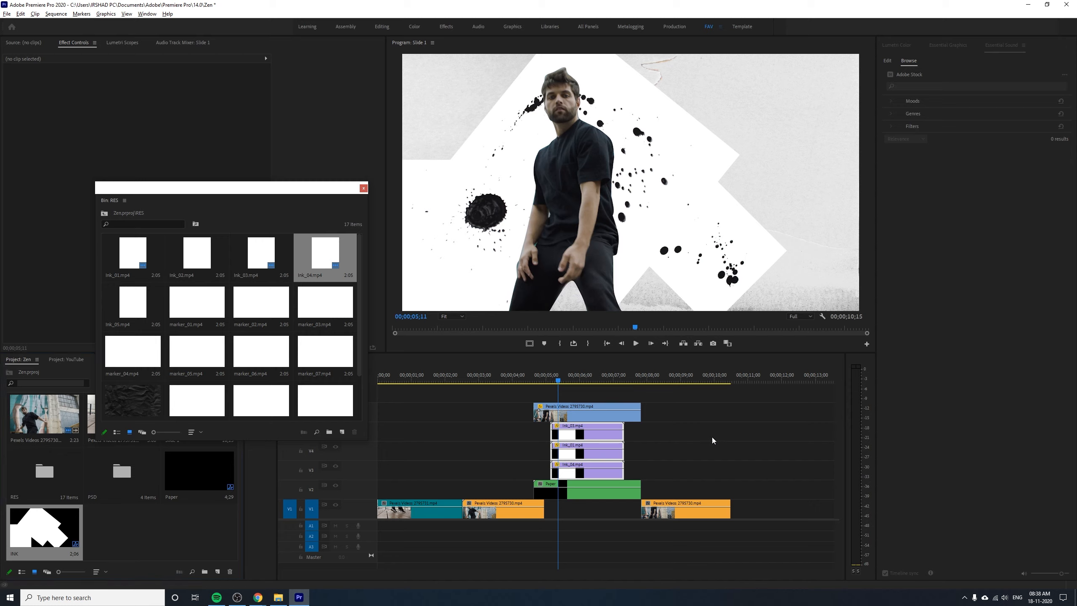
# - Play back the Slide 1 sequence to check the timing of the INK nest over the paper
pyautogui.click(582, 384)
pyautogui.click(64, 360)
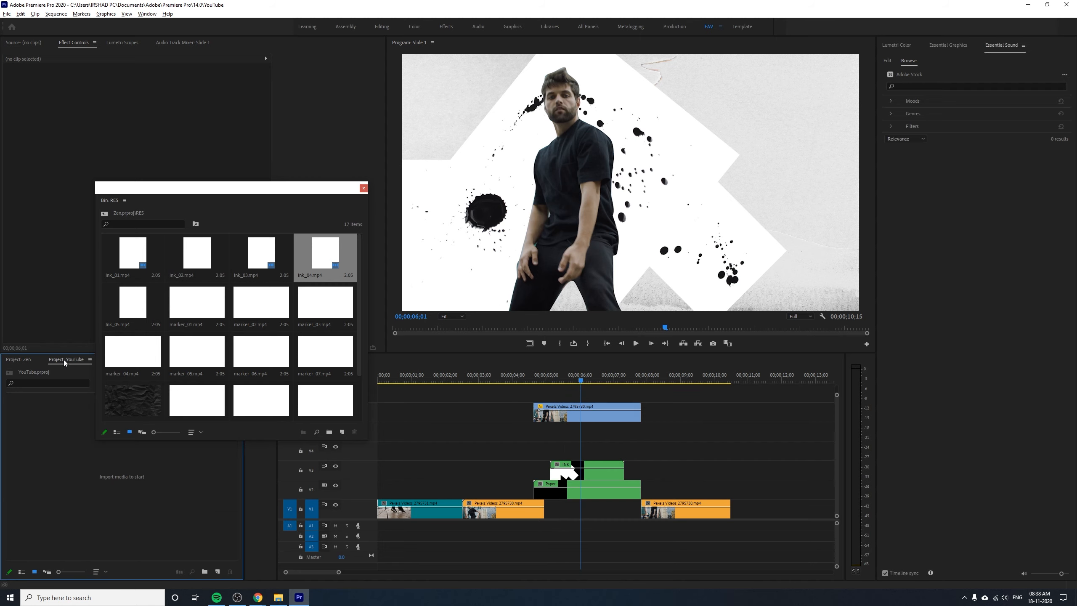
pyautogui.click(601, 463)
pyautogui.moveTo(572, 381)
pyautogui.mouseDown()
pyautogui.moveTo(551, 380)
pyautogui.moveTo(578, 389)
pyautogui.moveTo(544, 387)
pyautogui.mouseUp()
pyautogui.press('space')
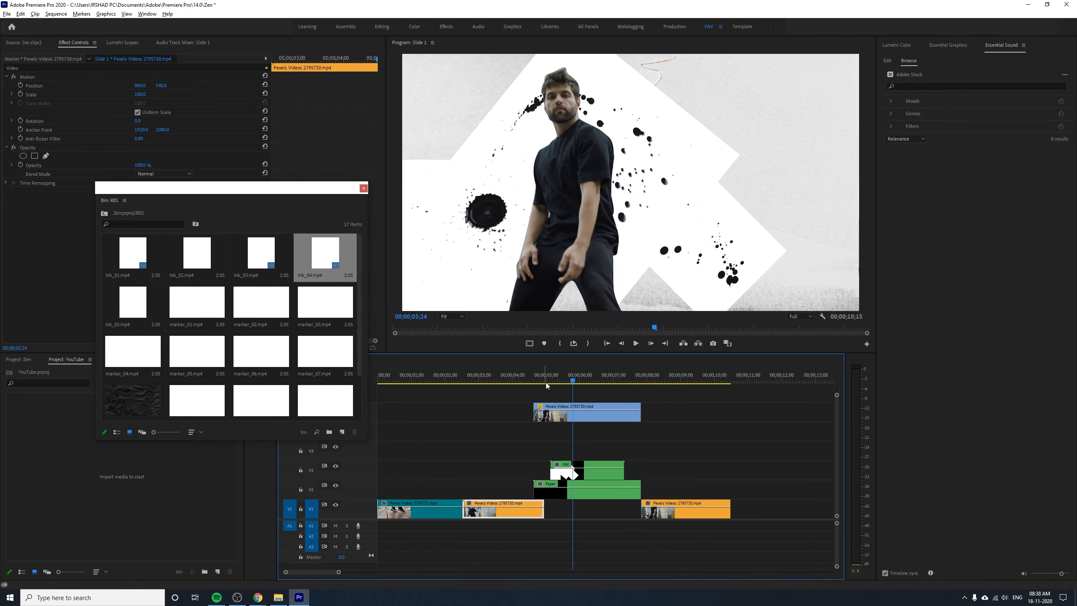
# - Open the INK nested sequence to work on its individual ink clips
pyautogui.click(541, 382)
pyautogui.click(571, 470)
pyautogui.doubleClick(571, 471)
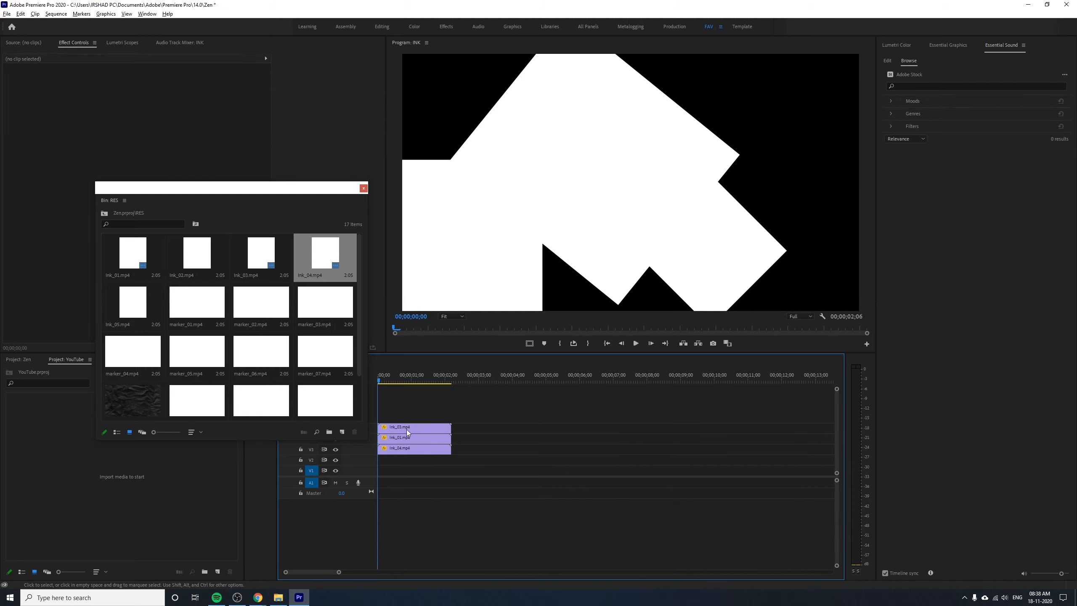
pyautogui.press('=')
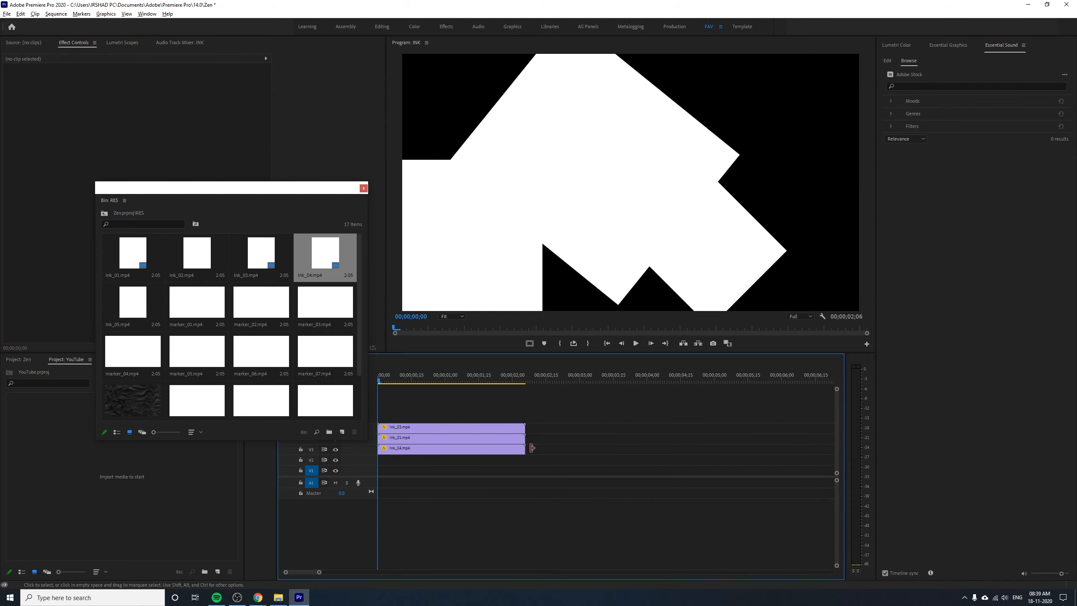
# - Stagger the ink clips so Ink_03 starts two frames and Ink_01 five frames after Ink_04, and preview the timing
pyautogui.moveTo(387, 442)
pyautogui.mouseDown()
pyautogui.moveTo(463, 427)
pyautogui.moveTo(440, 438)
pyautogui.mouseUp()
pyautogui.press('=')
pyautogui.press('space')
pyautogui.press('Home')
pyautogui.press('space')
pyautogui.moveTo(418, 379); pyautogui.dragTo(441, 380)
pyautogui.moveTo(509, 428); pyautogui.dragTo(456, 418)
pyautogui.moveTo(419, 439); pyautogui.dragTo(428, 439)
pyautogui.press('space')
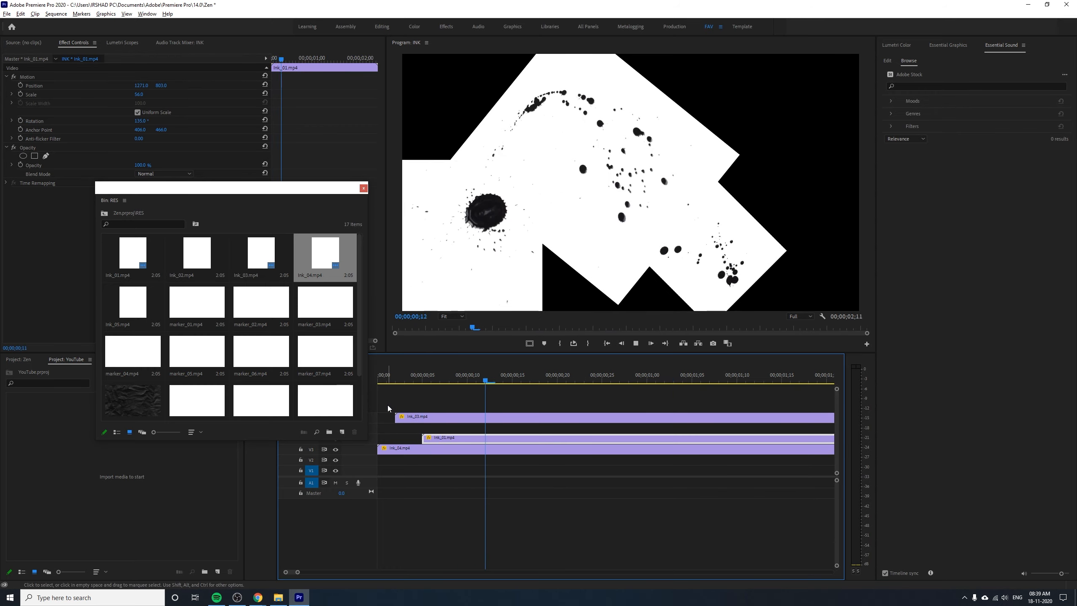
pyautogui.press('Home')
pyautogui.press('space')
pyautogui.press('Home')
# - Close the RES bin window and trim the ends of Ink_01 and Ink_03 to match the end of Ink_04
pyautogui.click(363, 188)
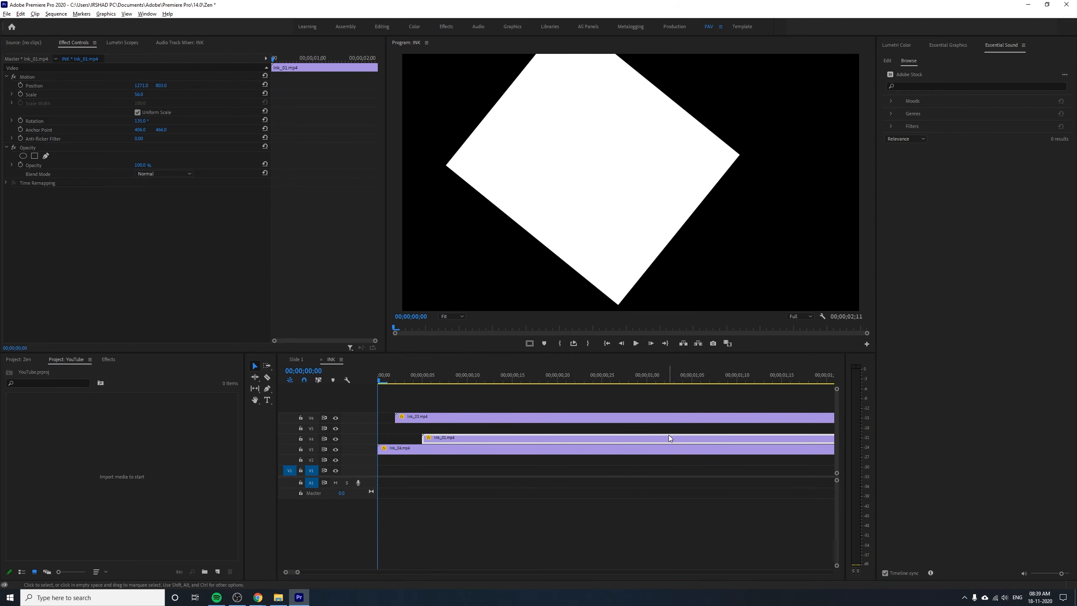
pyautogui.click(645, 375)
pyautogui.press('-')
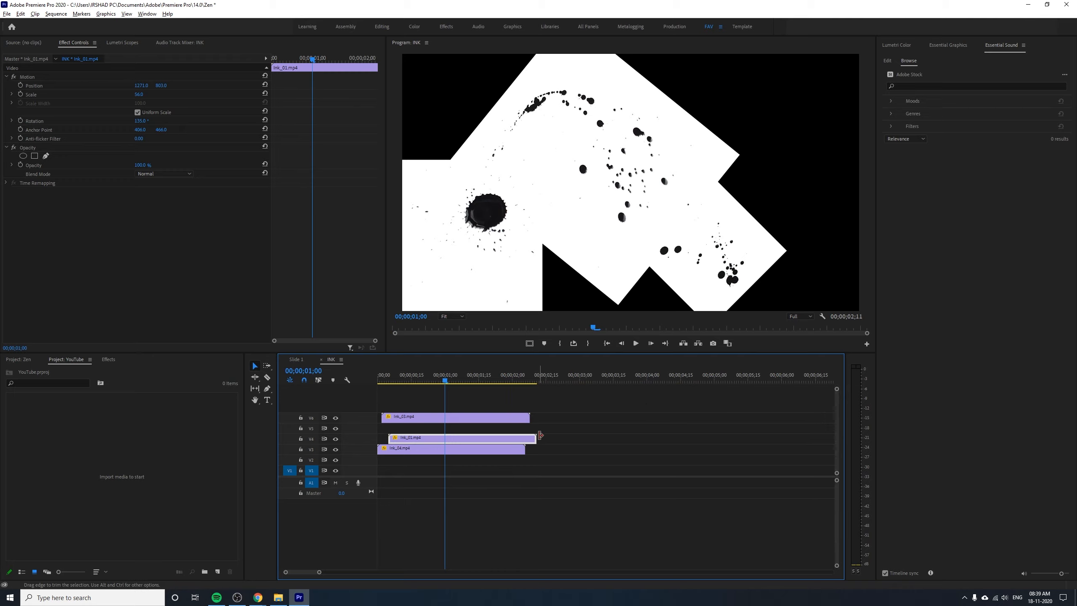
pyautogui.moveTo(534, 441); pyautogui.dragTo(526, 418)
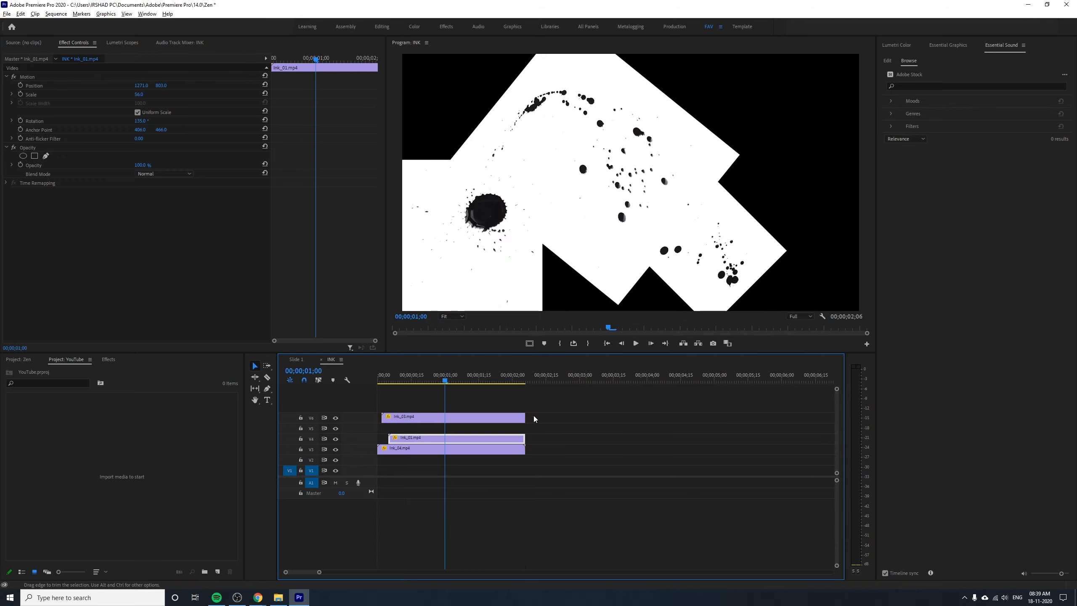
pyautogui.click(550, 401)
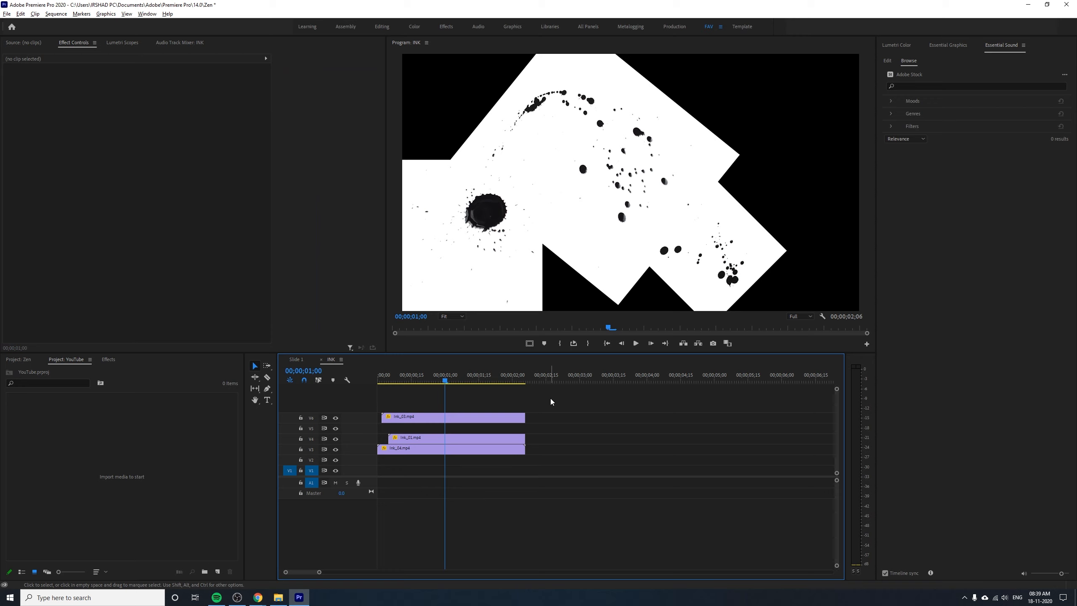
# - In the Slide 1 sequence, move the INK nest earlier to start together with the Paper nest, and play back the result
pyautogui.click(296, 360)
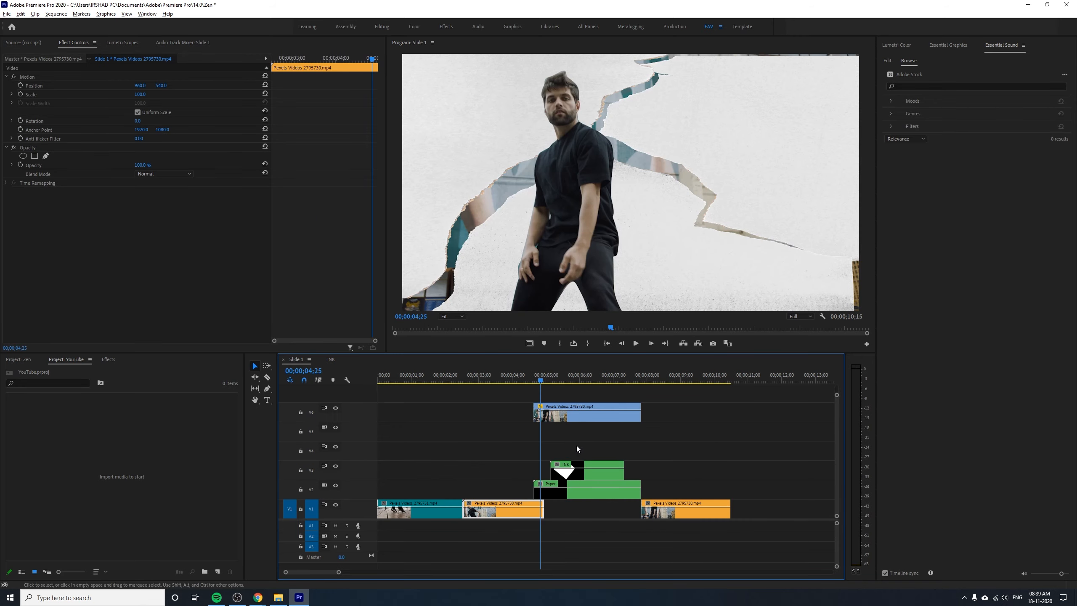
pyautogui.moveTo(576, 471); pyautogui.dragTo(559, 471)
pyautogui.moveTo(540, 382); pyautogui.dragTo(530, 374)
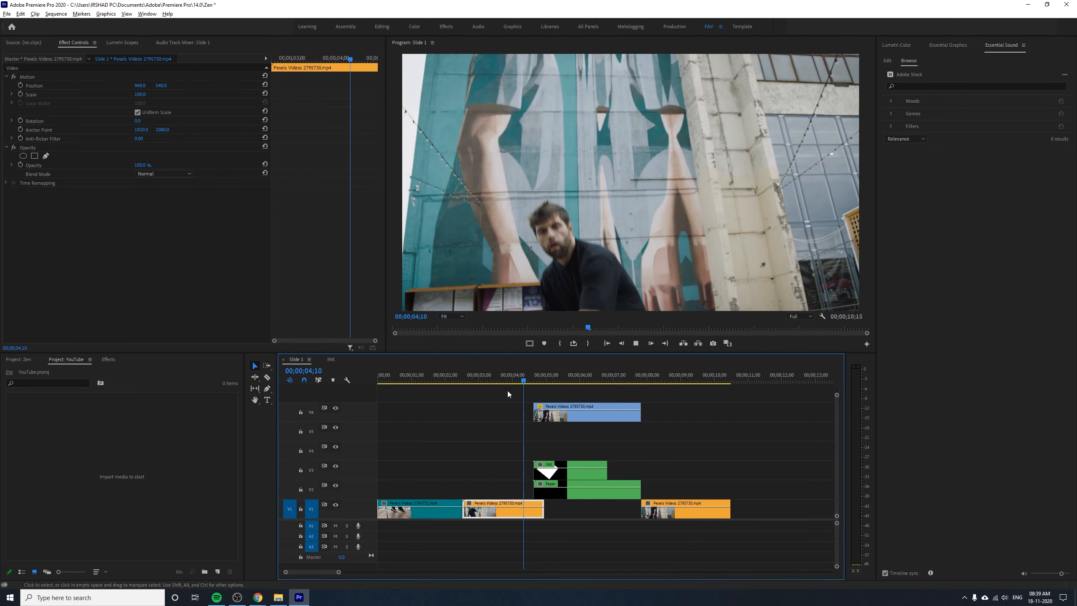
pyautogui.press('space')
pyautogui.press('space')
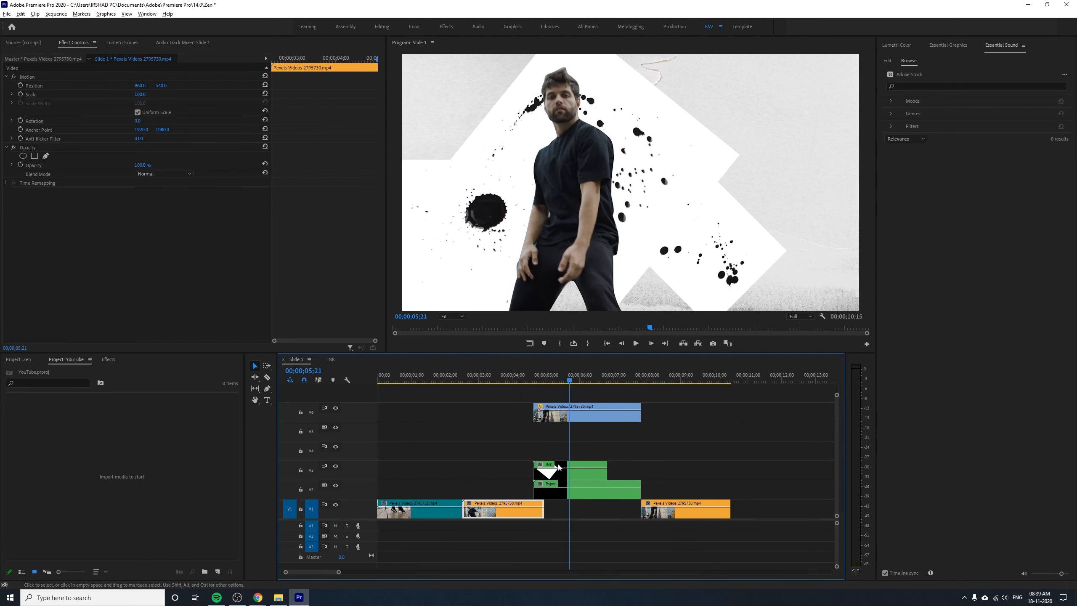
# - Set the blend mode of the INK nest on V3 to Multiply
pyautogui.click(554, 474)
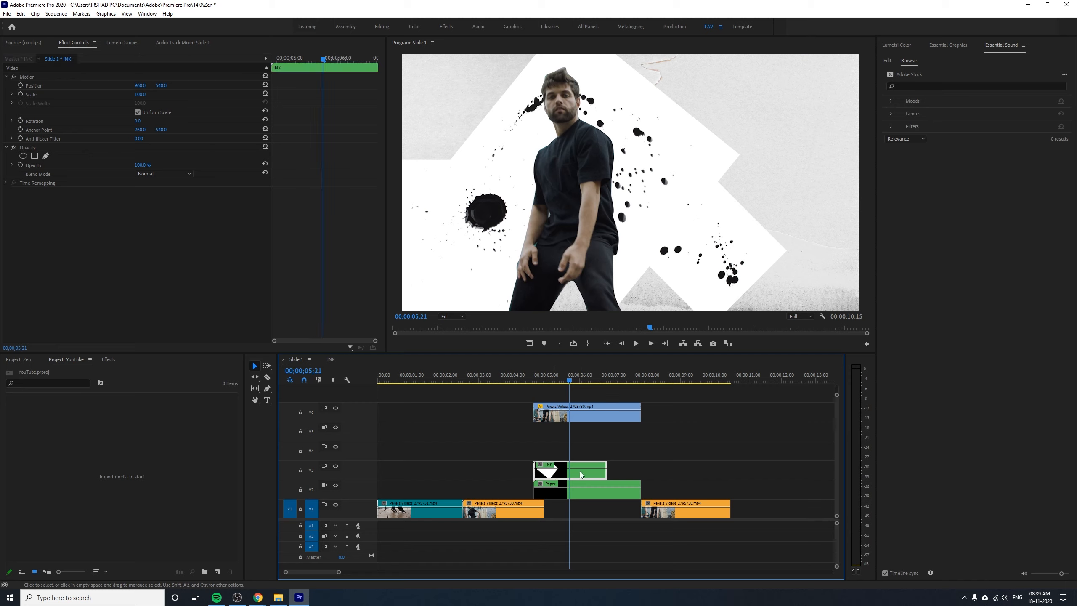
pyautogui.click(35, 148)
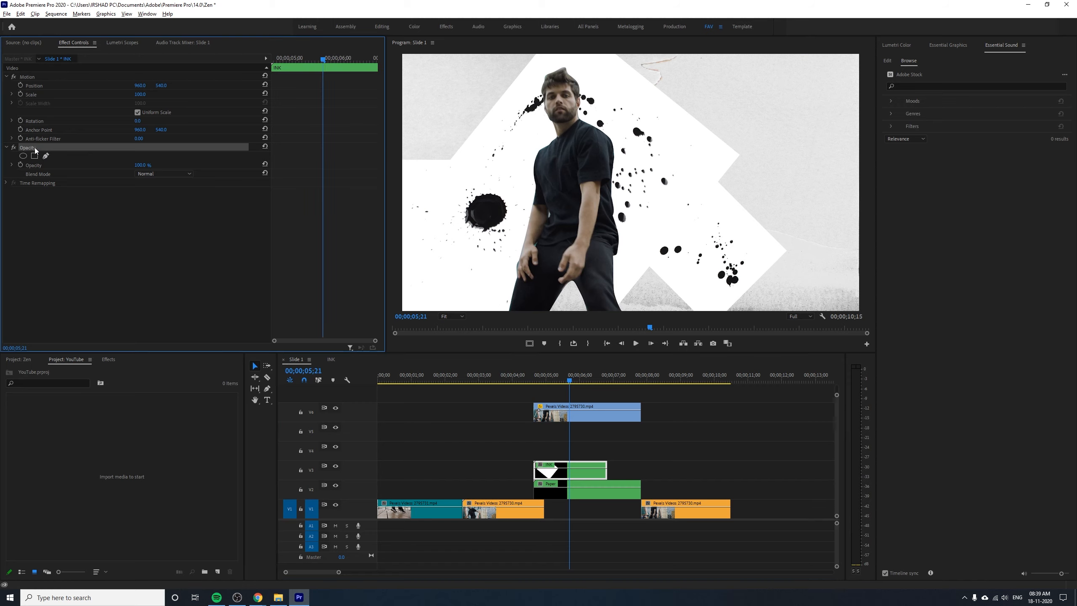
pyautogui.click(45, 175)
pyautogui.click(154, 174)
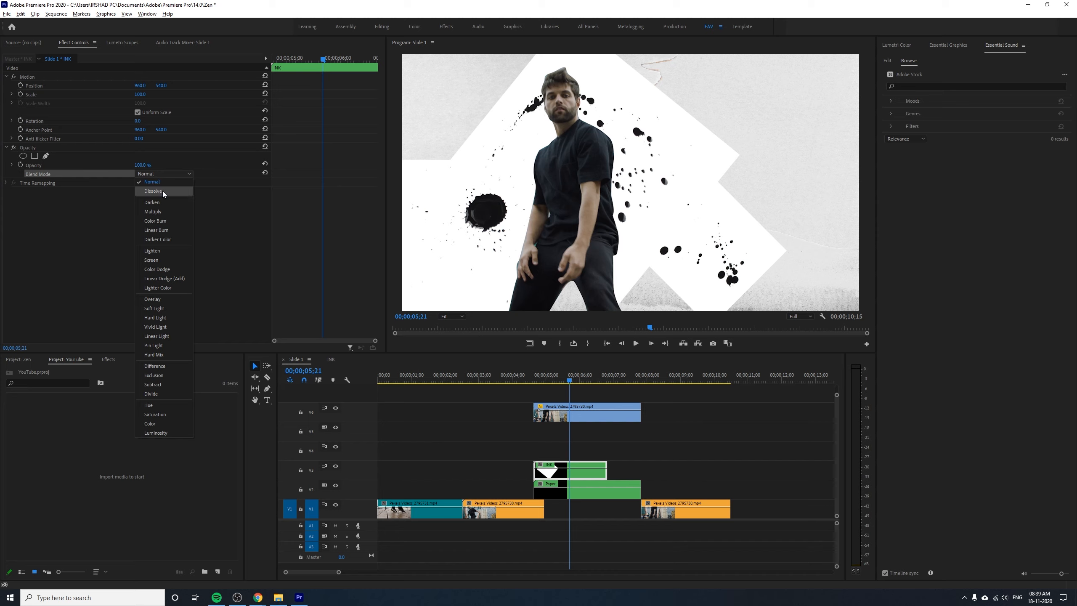
pyautogui.click(165, 210)
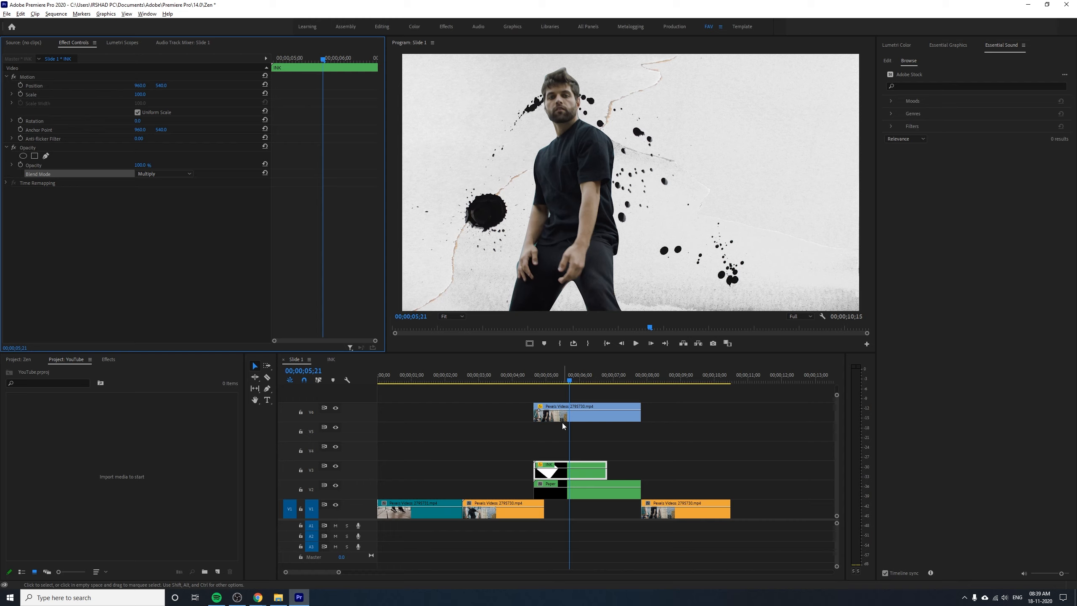
# - Shrink the large round splatter inside the INK nest and move it outward, and shift the nest to start slightly after the Paper nest
pyautogui.doubleClick(581, 473)
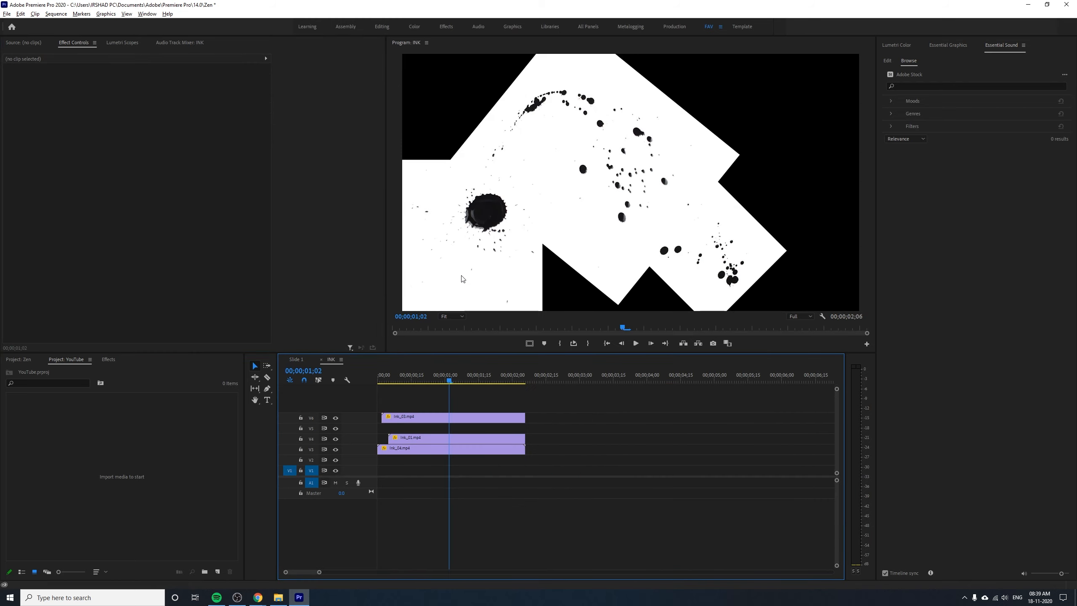
pyautogui.click(474, 290)
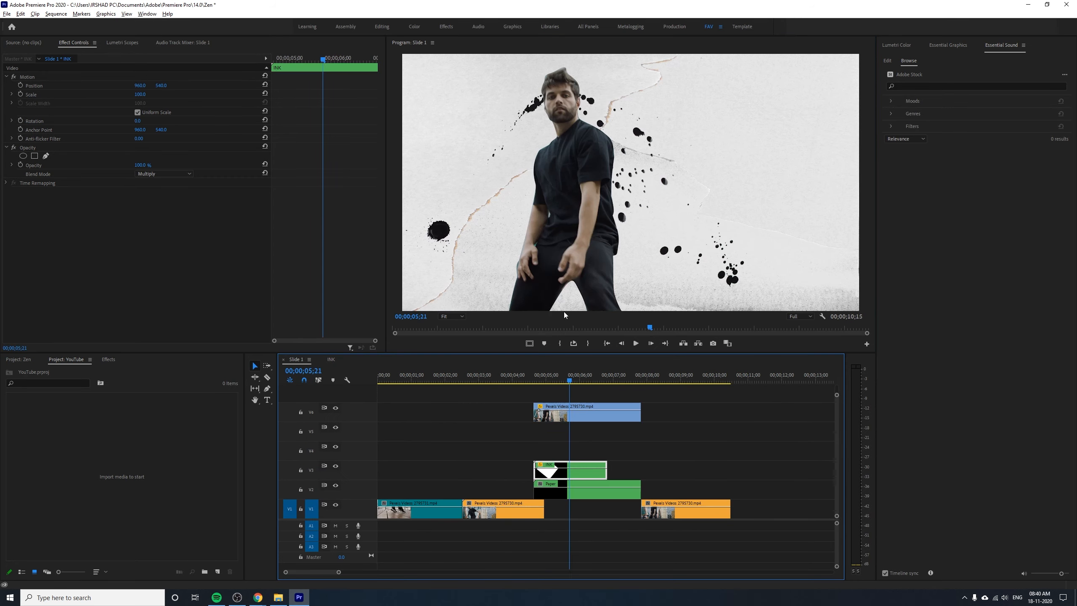
pyautogui.moveTo(548, 474); pyautogui.dragTo(553, 475)
pyautogui.press('space')
pyautogui.hotkey('ctrl', 's')
pyautogui.moveTo(539, 375); pyautogui.dragTo(554, 384)
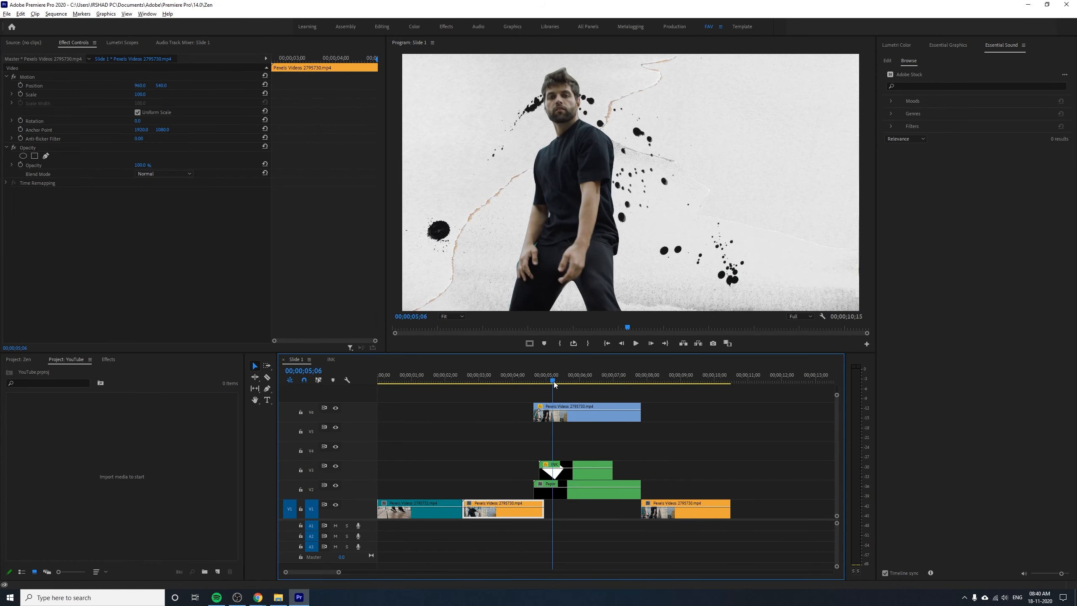
# - Open the RES bin of the Zen project to reach the marker clips
pyautogui.click(22, 360)
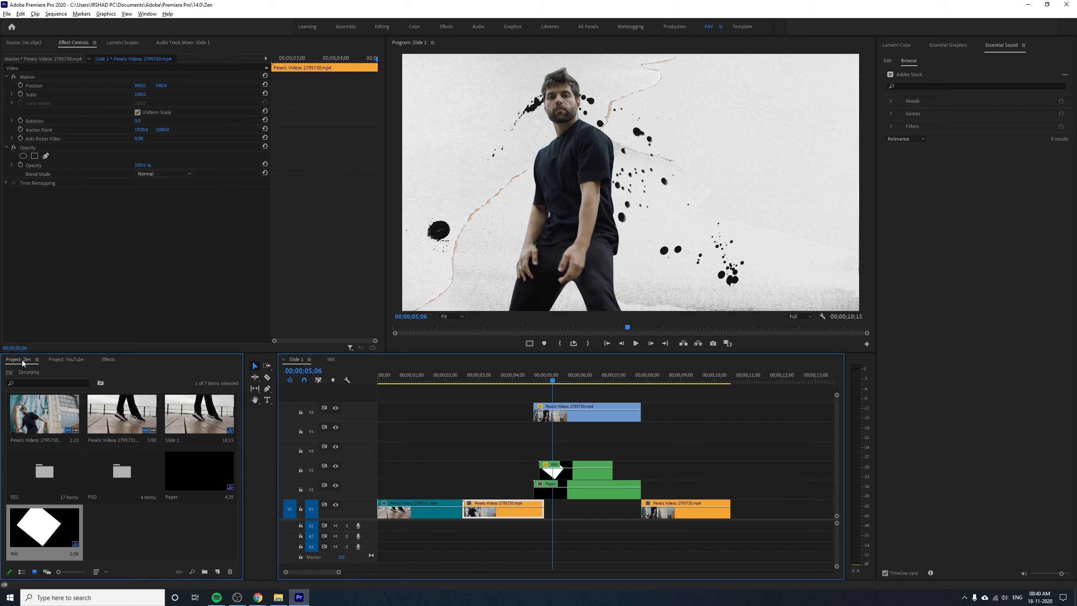
pyautogui.click(66, 547)
pyautogui.click(92, 490)
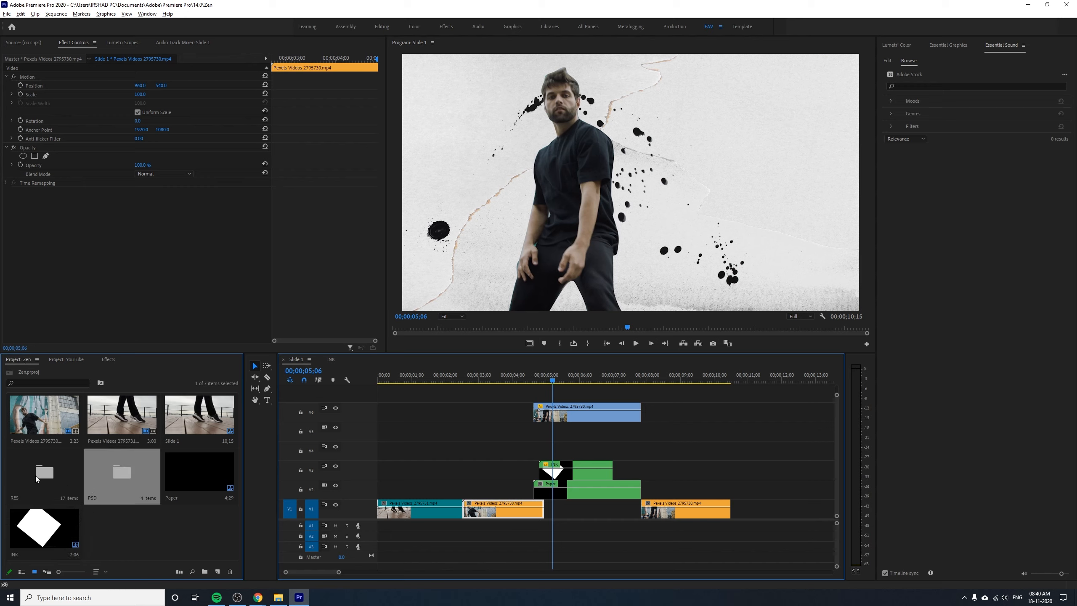
pyautogui.click(38, 475)
pyautogui.doubleClick(40, 476)
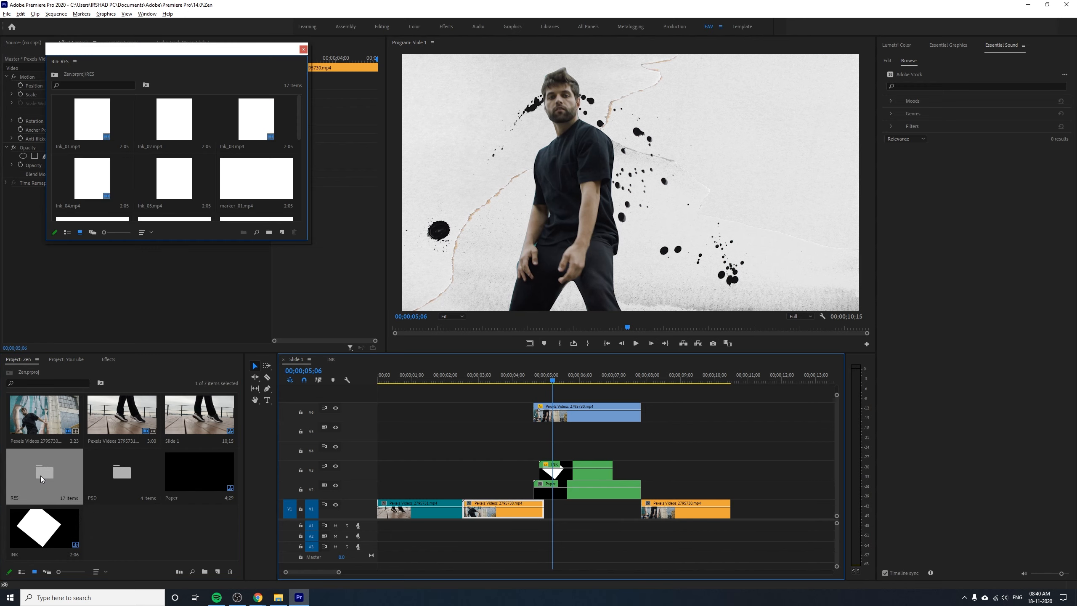
# - Place marker_07.mp4 on V4 above the INK nest, starting slightly after it, and preview its stroke
pyautogui.click(240, 178)
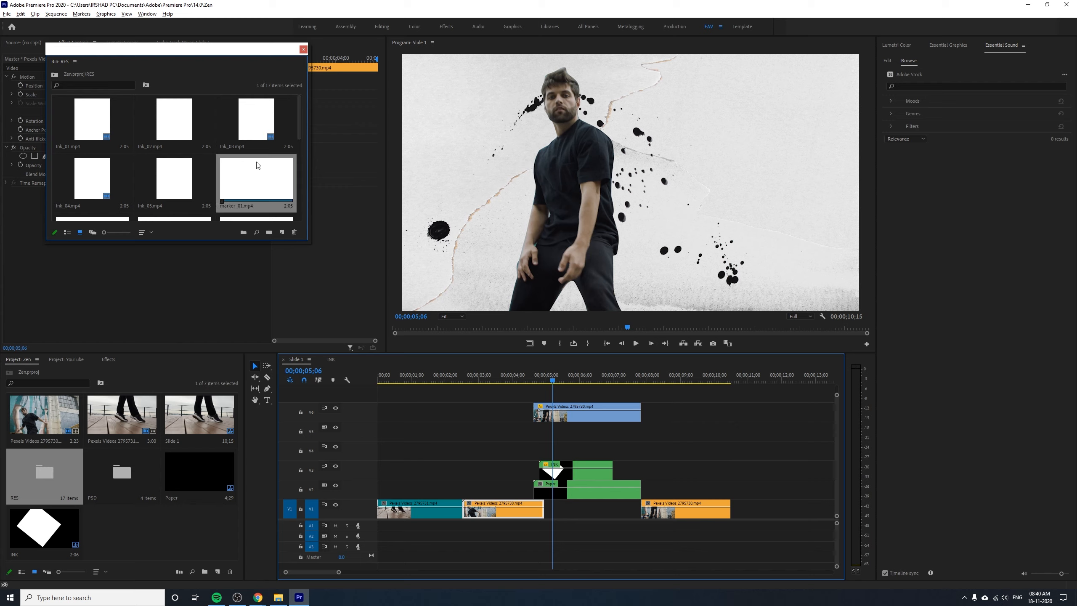
pyautogui.scroll(-1, 301, 127)
pyautogui.scroll(-2, 304, 145)
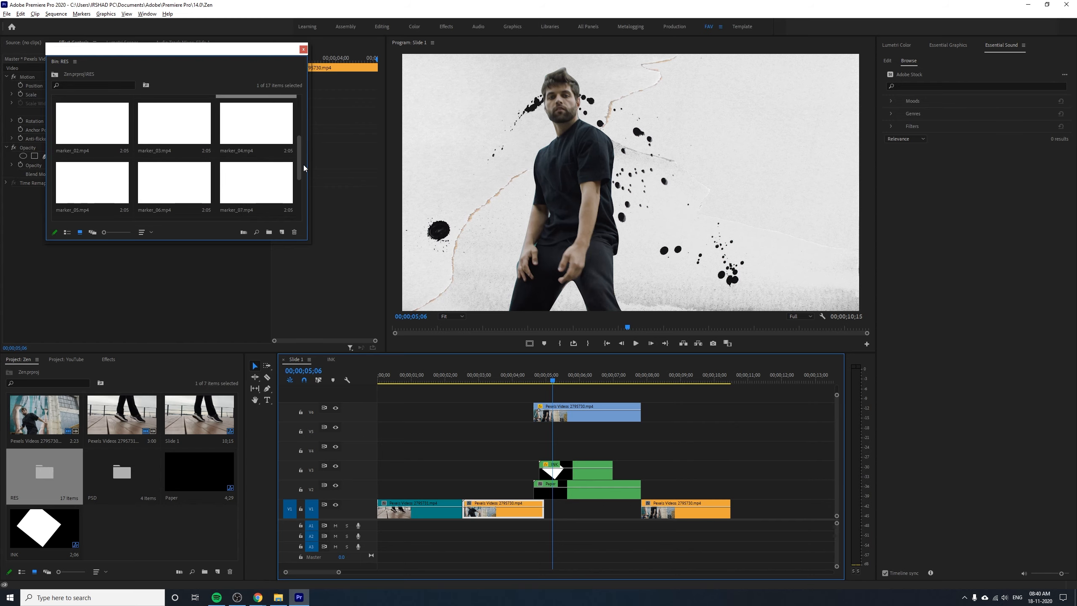
pyautogui.click(261, 192)
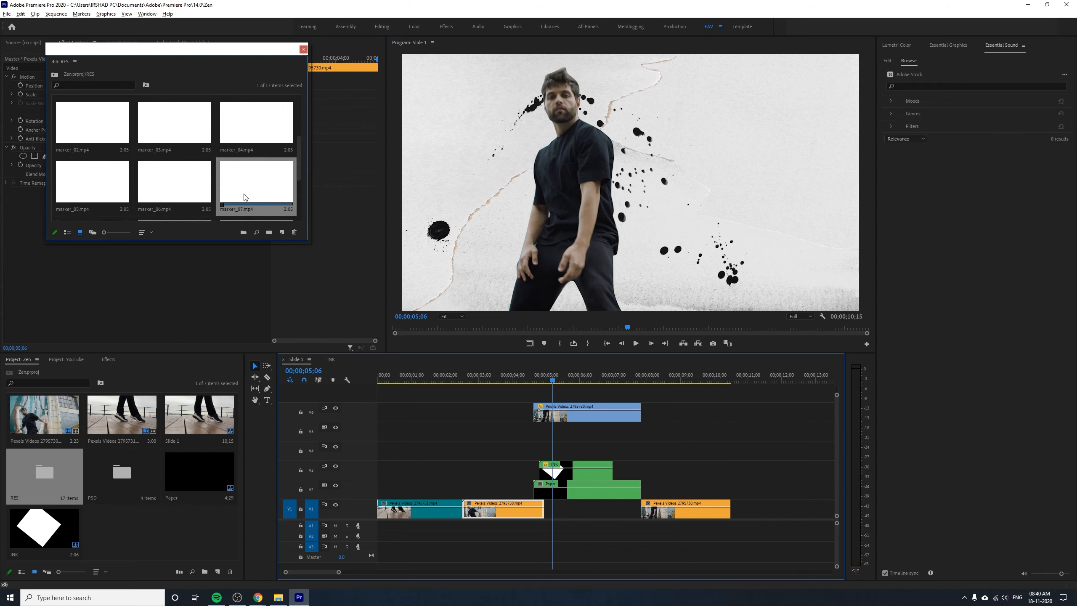
pyautogui.moveTo(245, 197)
pyautogui.mouseDown()
pyautogui.moveTo(618, 404)
pyautogui.moveTo(573, 452)
pyautogui.mouseUp()
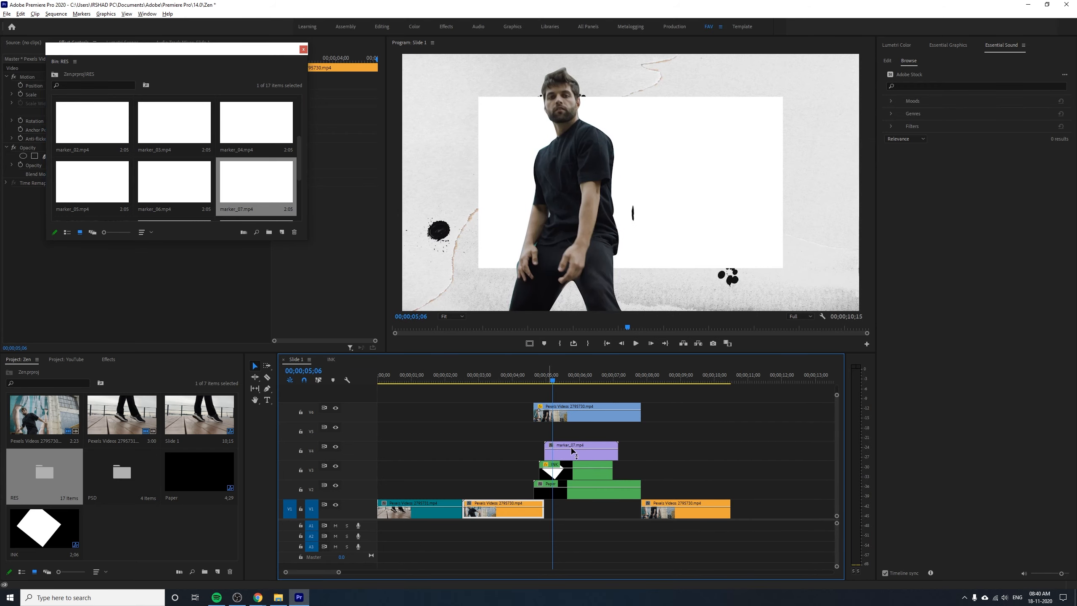
pyautogui.press('space')
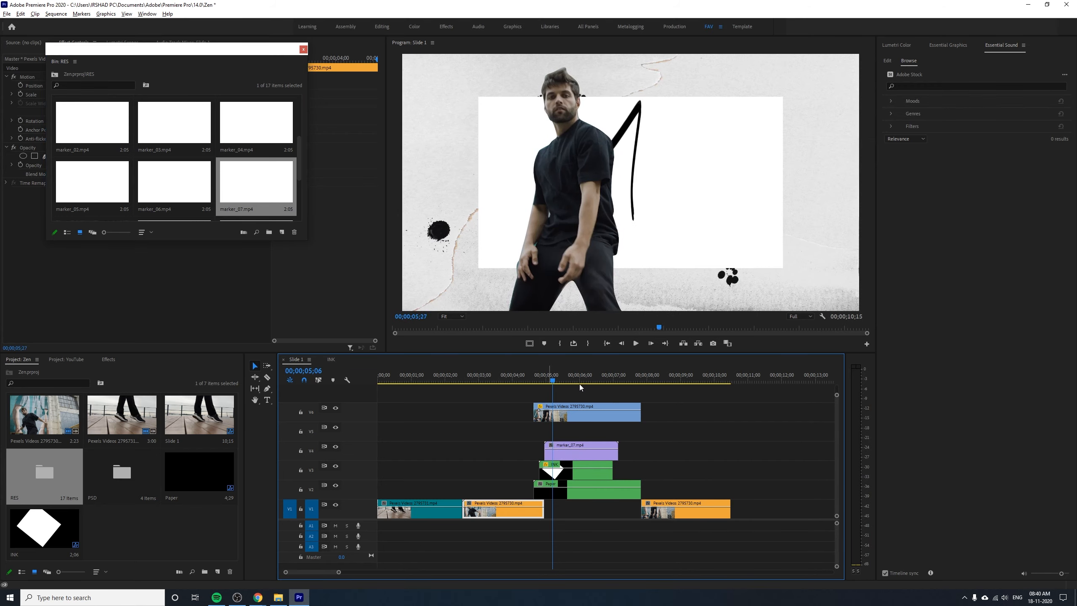
pyautogui.click(581, 450)
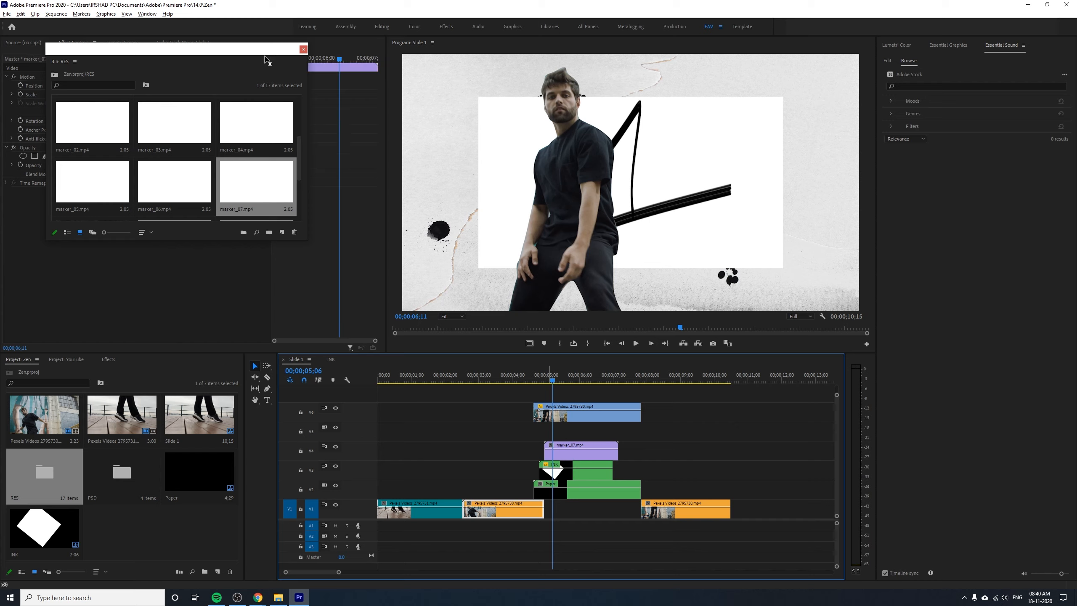
# - Place marker_03.mp4 on V5 above marker_07.mp4, starting slightly later than it
pyautogui.moveTo(266, 59); pyautogui.dragTo(293, 63)
pyautogui.click(68, 359)
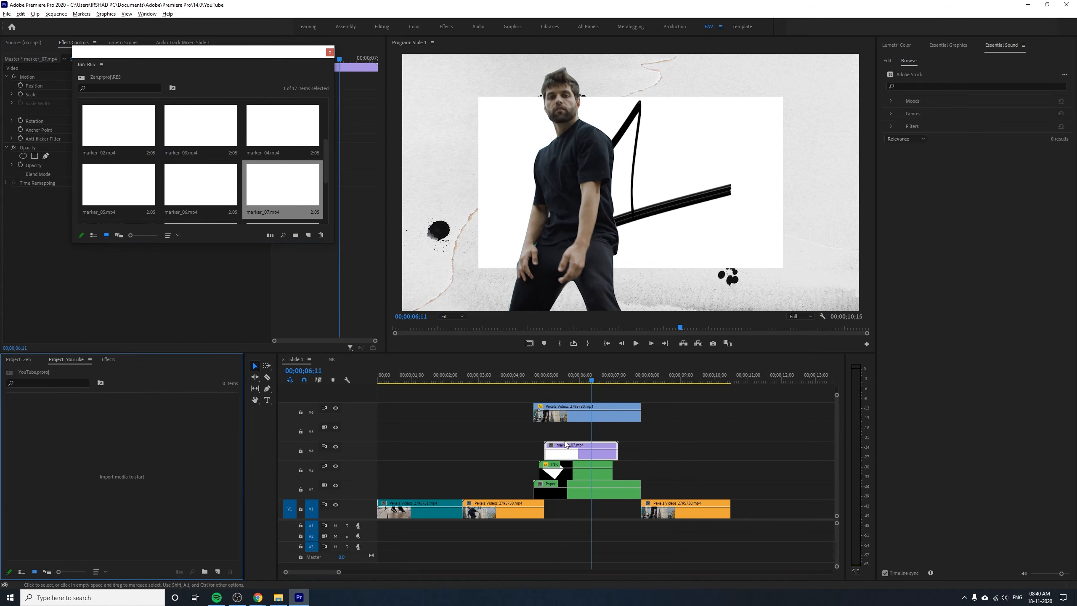
pyautogui.moveTo(231, 52); pyautogui.dragTo(230, 169)
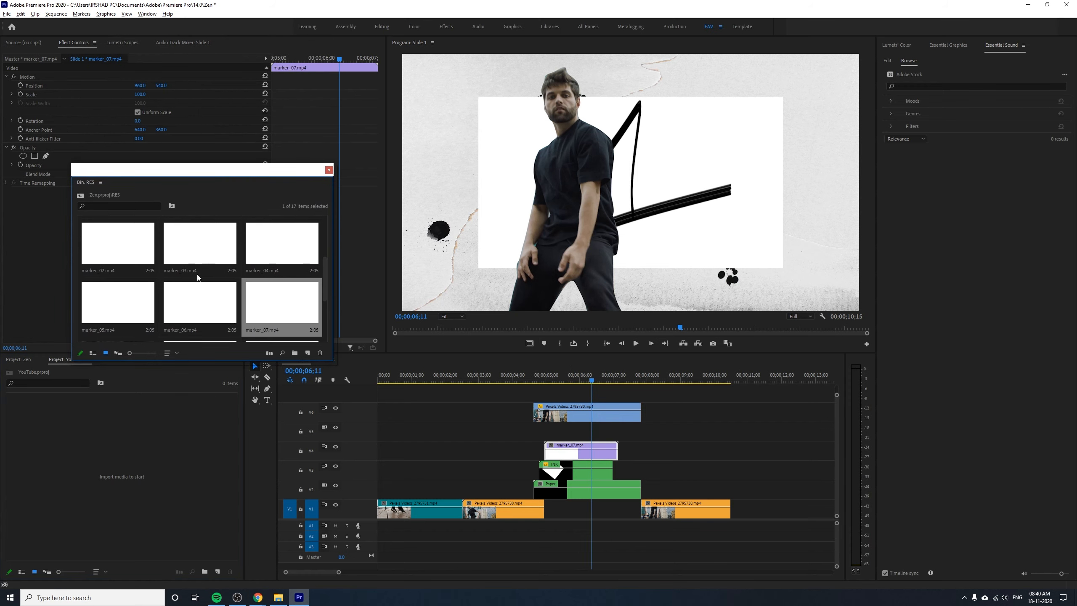
pyautogui.moveTo(197, 277)
pyautogui.mouseDown()
pyautogui.moveTo(182, 242)
pyautogui.moveTo(590, 437)
pyautogui.mouseUp()
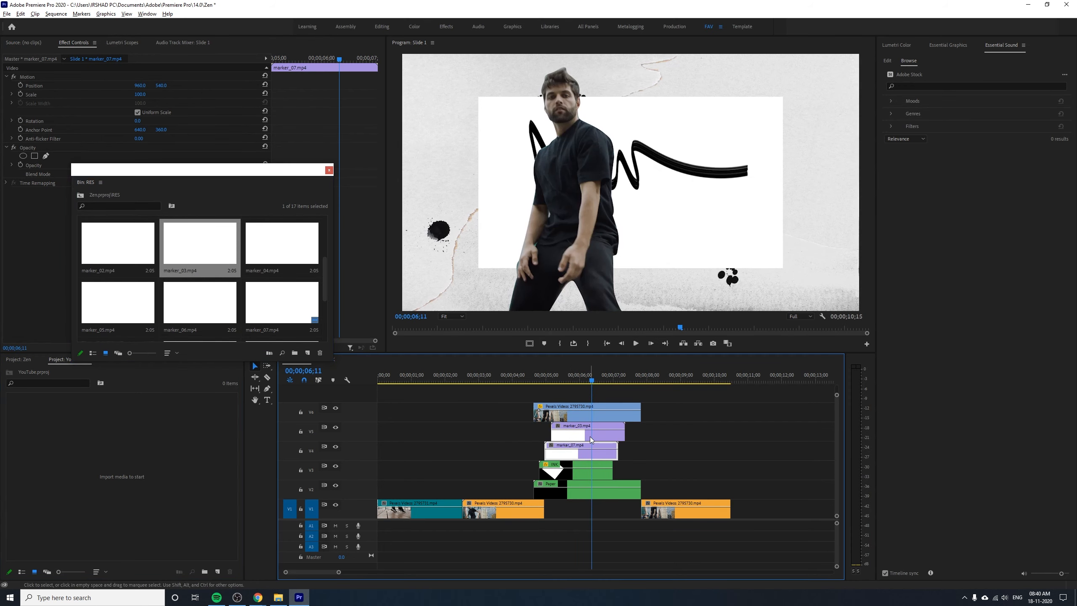
# - Scale marker_03.mp4 to 48, rotate it 59°, and move it to the lower-left edge of the frame
pyautogui.click(590, 437)
pyautogui.moveTo(140, 86); pyautogui.dragTo(2, 86)
pyautogui.moveTo(141, 94); pyautogui.dragTo(322, 85)
pyautogui.moveTo(138, 121); pyautogui.dragTo(162, 121)
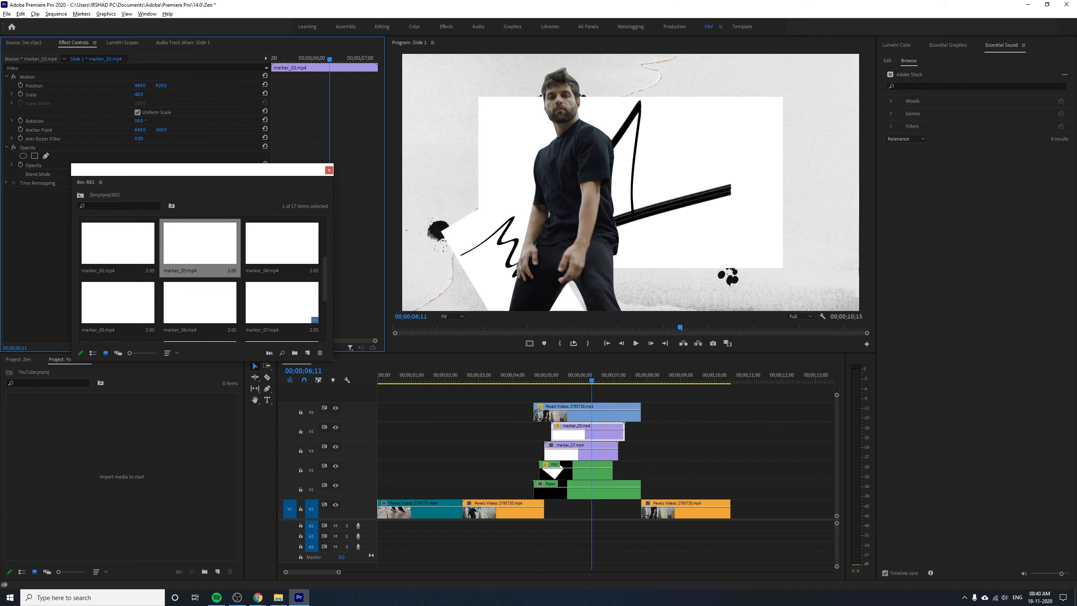
pyautogui.moveTo(140, 86); pyautogui.dragTo(0, 85)
# - Rotate marker_07.mp4 to -10°, scale it down to about 62, and place it to the right of the subject
pyautogui.click(568, 451)
pyautogui.moveTo(139, 120); pyautogui.dragTo(122, 121)
pyautogui.moveTo(162, 86); pyautogui.dragTo(448, 85)
pyautogui.moveTo(141, 95); pyautogui.dragTo(322, 85)
pyautogui.moveTo(142, 85); pyautogui.dragTo(77, 85)
# - Preview the other marker clips and place marker_01.mp4 on V6, moving the subject clip up to V7 to make room
pyautogui.click(142, 254)
pyautogui.click(200, 255)
pyautogui.click(282, 259)
pyautogui.click(118, 310)
pyautogui.click(196, 323)
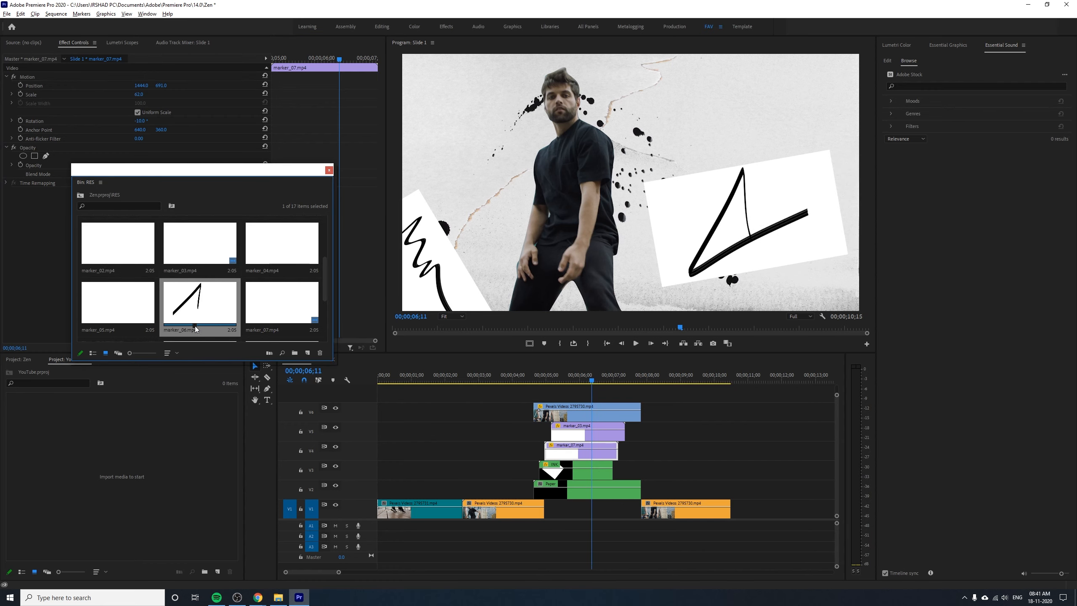
pyautogui.scroll(2, 196, 329)
pyautogui.click(263, 263)
pyautogui.moveTo(276, 251); pyautogui.dragTo(662, 433)
pyautogui.moveTo(611, 411); pyautogui.dragTo(610, 396)
pyautogui.moveTo(661, 435); pyautogui.dragTo(566, 411)
# - Rotate marker_01.mp4 to -47°, scale it down to about 62, and position it in the upper-left area of the frame
pyautogui.moveTo(138, 121); pyautogui.dragTo(118, 120)
pyautogui.moveTo(162, 86); pyautogui.dragTo(87, 85)
pyautogui.moveTo(139, 94); pyautogui.dragTo(0, 86)
pyautogui.moveTo(139, 94); pyautogui.dragTo(136, 94)
pyautogui.moveTo(161, 86)
pyautogui.mouseDown()
pyautogui.moveTo(144, 85)
pyautogui.moveTo(168, 86)
pyautogui.mouseUp()
# - Place marker_02.mp4 on V7 above marker_01.mp4, keeping the subject clip on the track above it
pyautogui.click(127, 255)
pyautogui.click(123, 340)
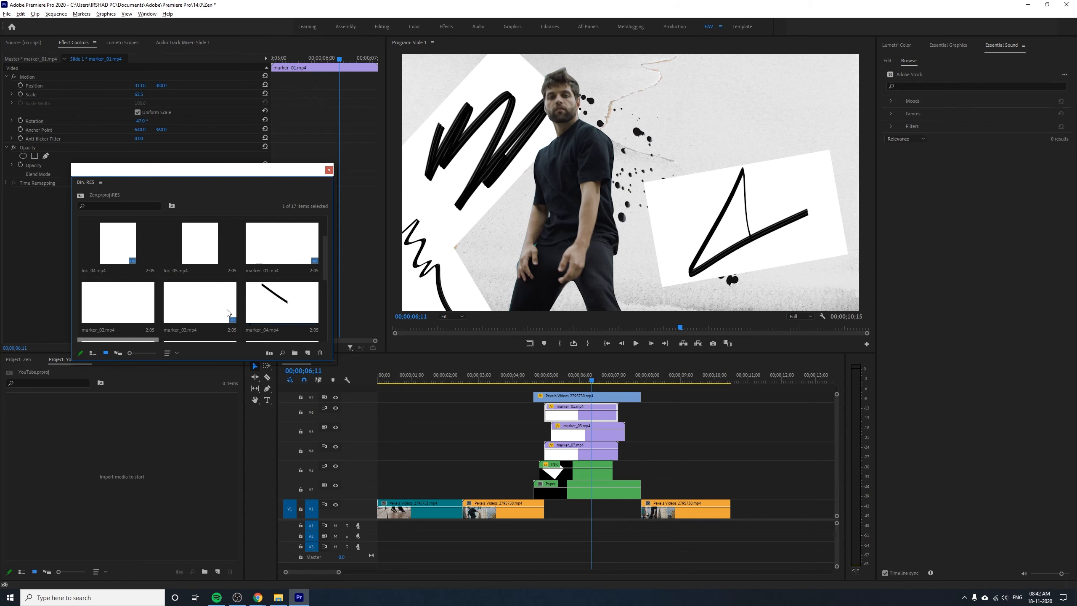
pyautogui.moveTo(123, 303); pyautogui.dragTo(611, 387)
pyautogui.moveTo(661, 411); pyautogui.dragTo(591, 398)
# - Scale down marker_02.mp4, rotate it slightly clockwise, and position it in the upper-right corner of the frame
pyautogui.moveTo(139, 95); pyautogui.dragTo(122, 95)
pyautogui.moveTo(138, 121); pyautogui.dragTo(146, 120)
pyautogui.moveTo(160, 86)
pyautogui.mouseDown()
pyautogui.moveTo(0, 85)
pyautogui.moveTo(446, 85)
pyautogui.mouseUp()
# - Nest the four marker clips into a sequence named MARKER
pyautogui.moveTo(648, 397)
pyautogui.mouseDown()
pyautogui.moveTo(549, 459)
pyautogui.moveTo(551, 449)
pyautogui.mouseUp()
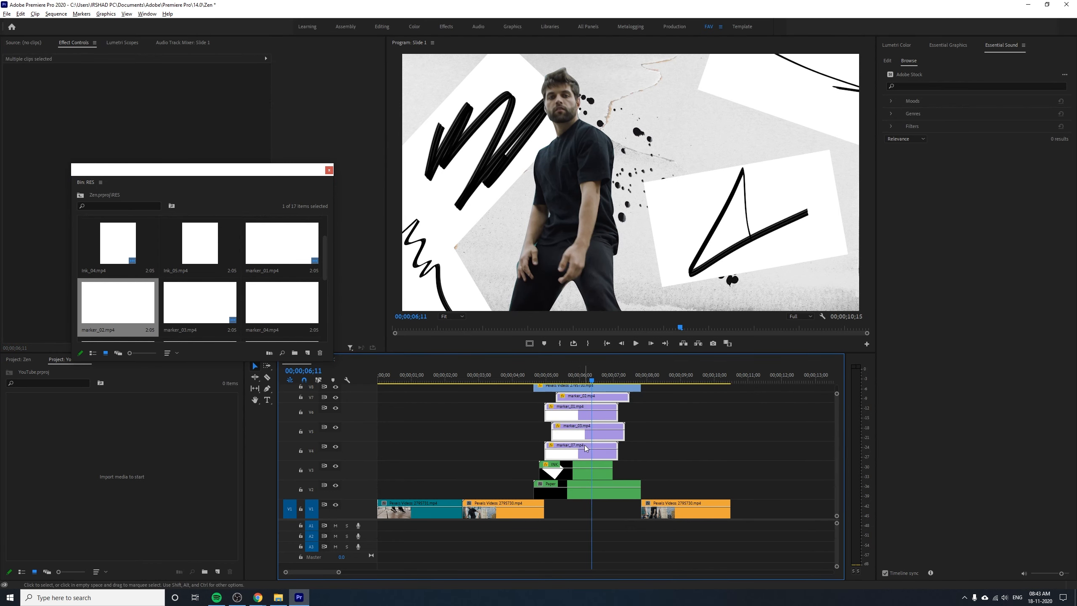
pyautogui.rightClick(586, 449)
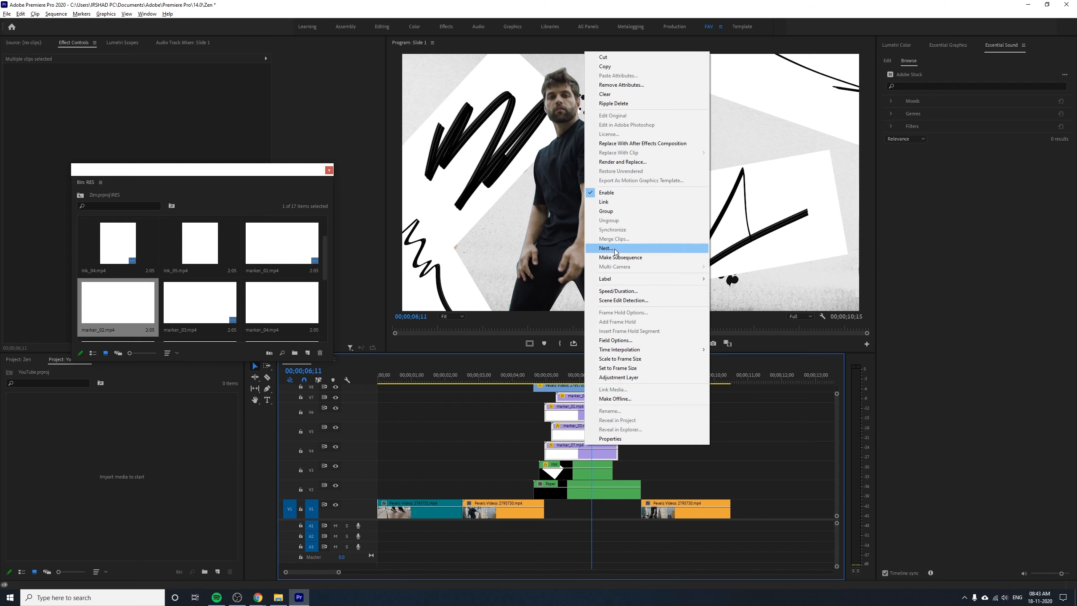
pyautogui.click(615, 249)
pyautogui.write('MARKER')
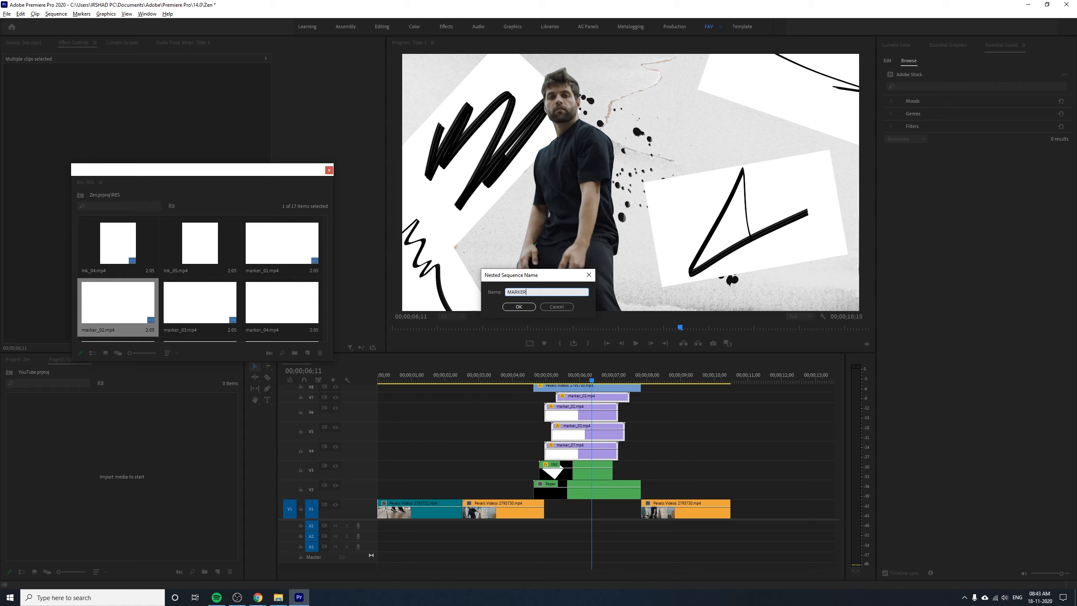
pyautogui.press('Return')
# - Try the Multiply blend mode on the MARKER nest, and return it to Normal
pyautogui.click(575, 459)
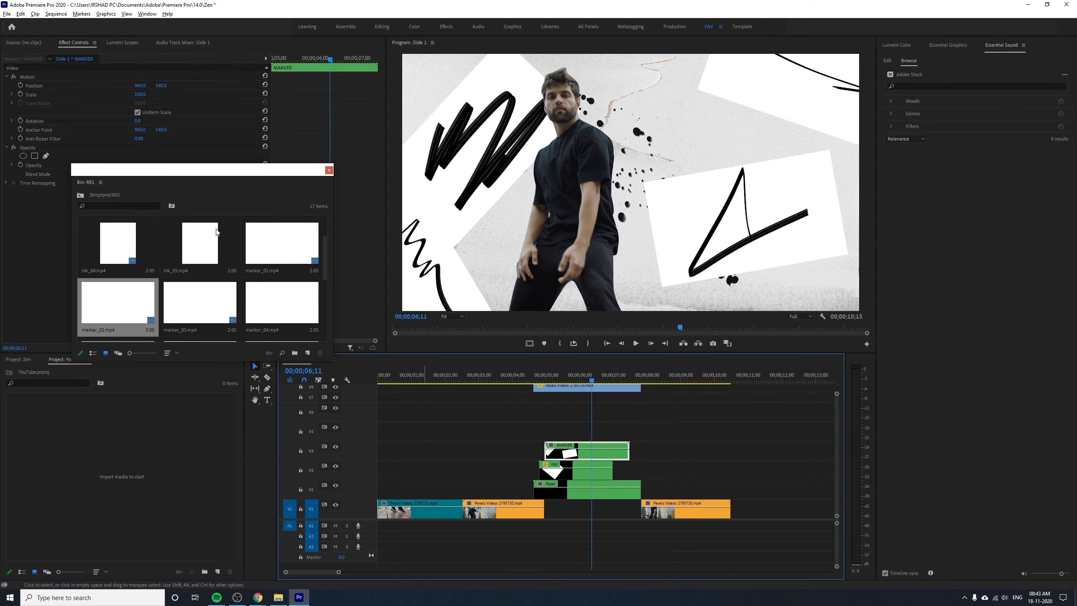
pyautogui.moveTo(177, 167); pyautogui.dragTo(161, 249)
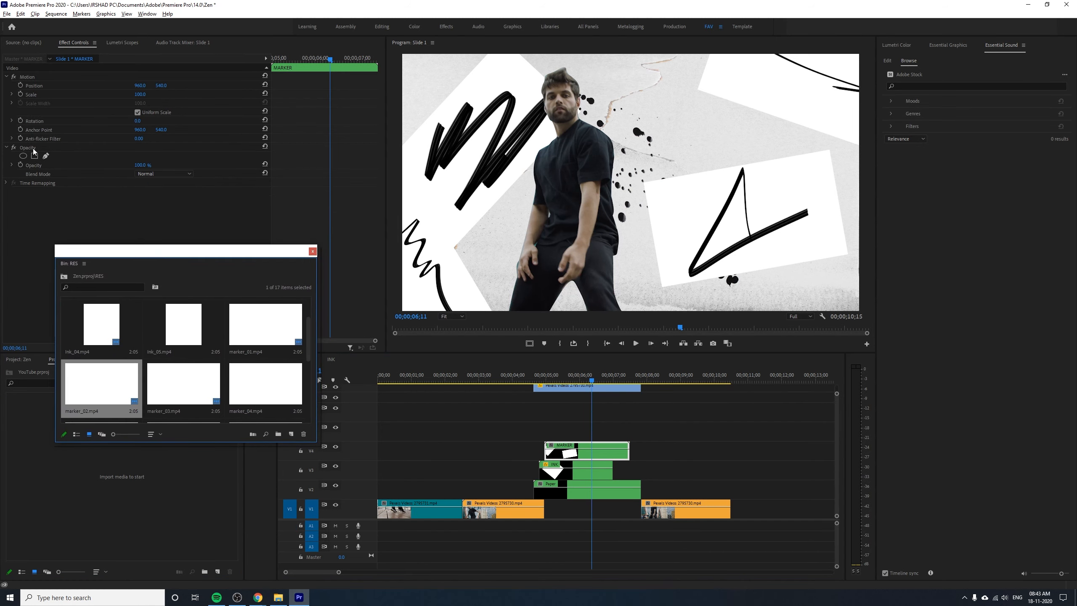
pyautogui.click(161, 174)
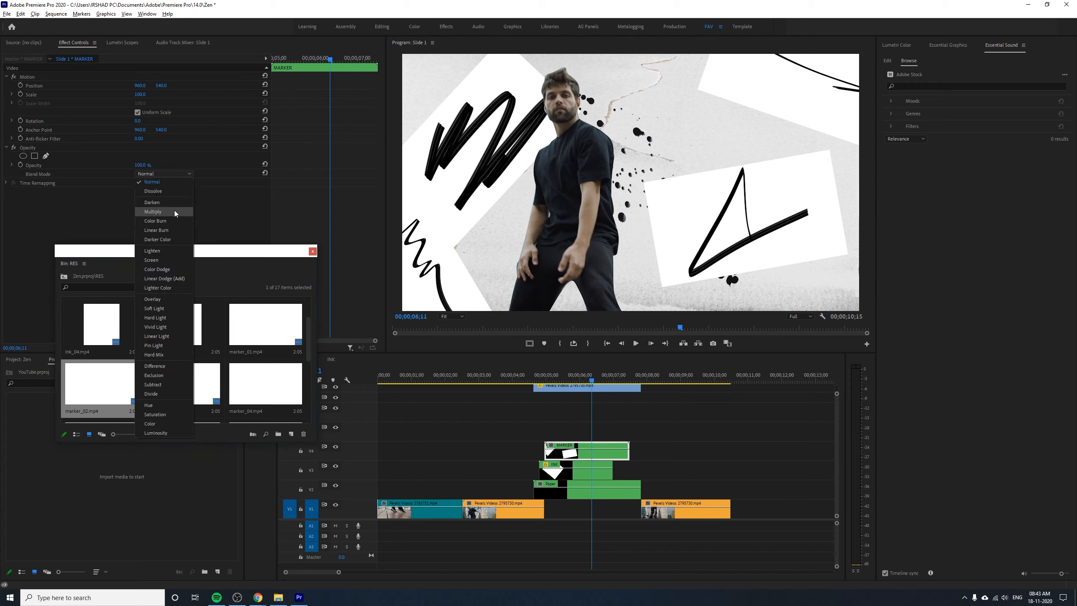
pyautogui.click(176, 212)
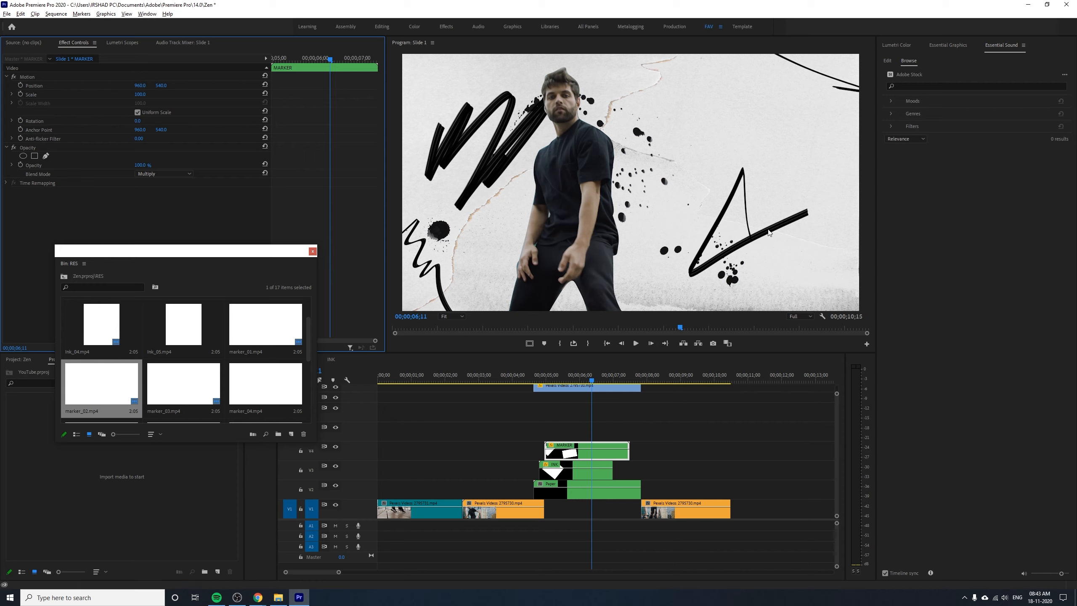
pyautogui.click(163, 174)
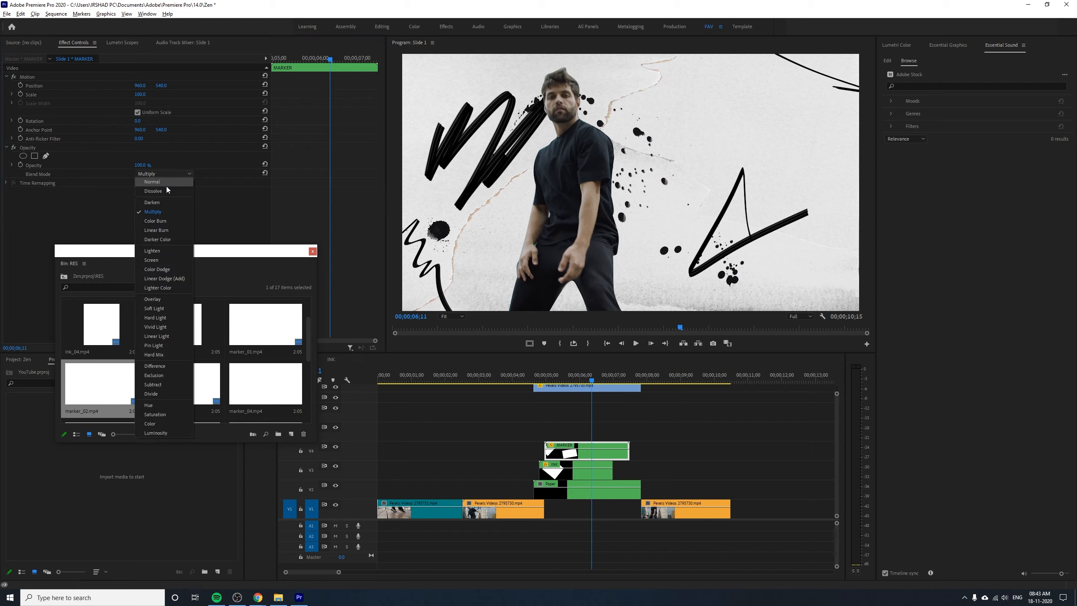
pyautogui.click(161, 182)
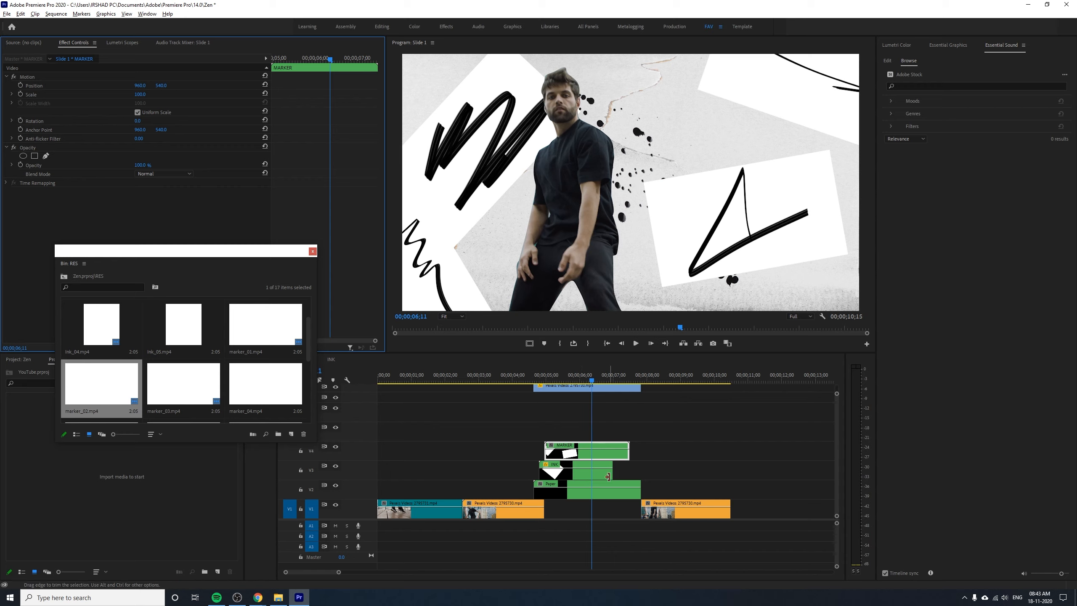
# - Open the MARKER nested sequence and move the RES bin window clear of the project bin and timeline
pyautogui.click(603, 457)
pyautogui.doubleClick(603, 457)
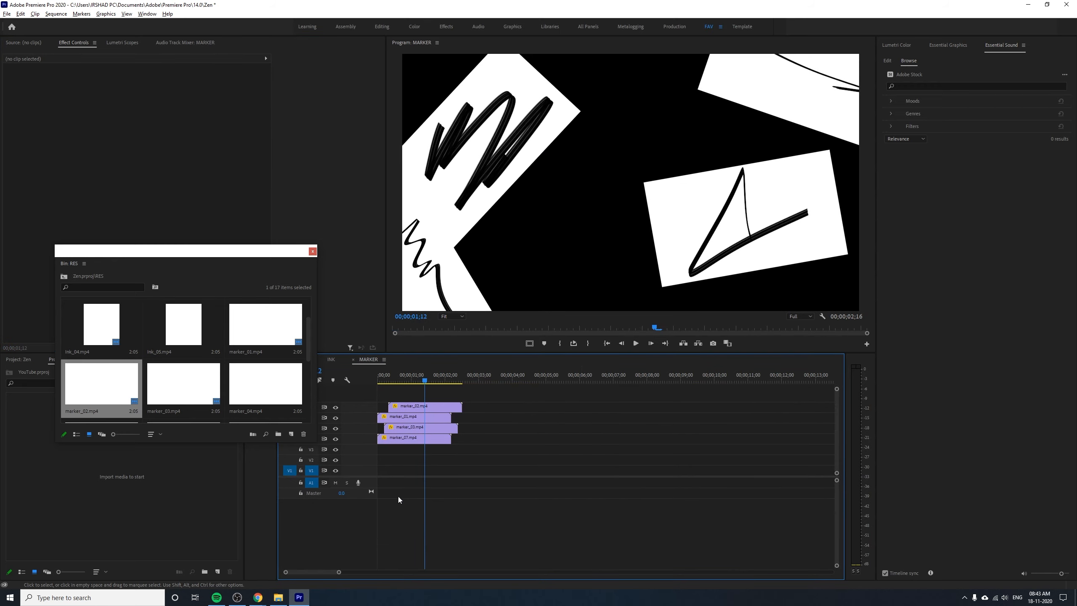
pyautogui.moveTo(200, 237); pyautogui.dragTo(217, 130)
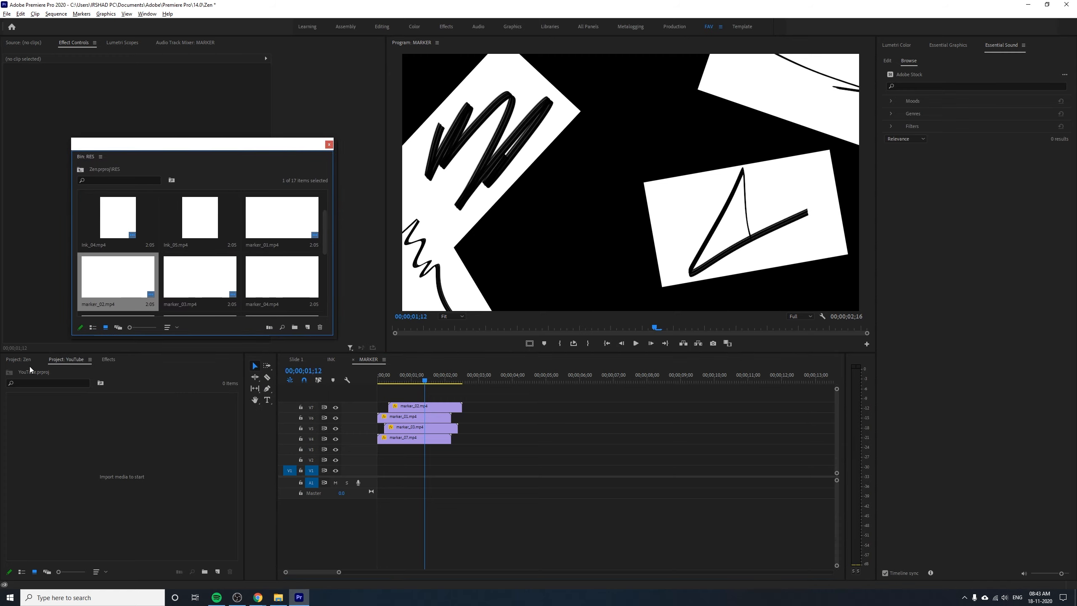
# - Create a white (FFFFFF) 1920 x 1080 color matte in the Zen project, keeping the name Color Matte
pyautogui.click(23, 360)
pyautogui.click(183, 559)
pyautogui.click(218, 571)
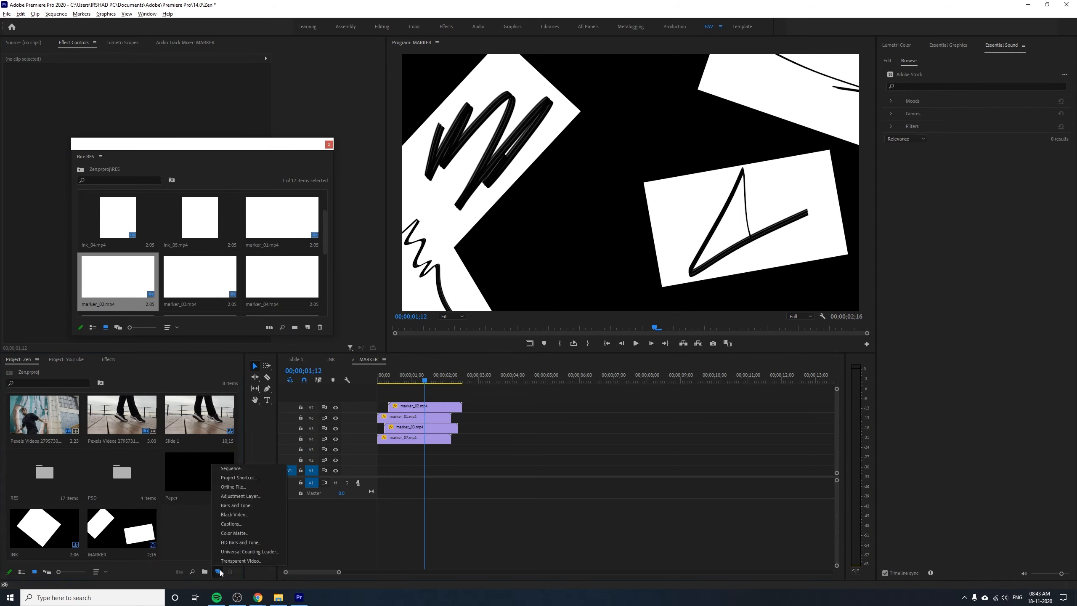
pyautogui.click(248, 536)
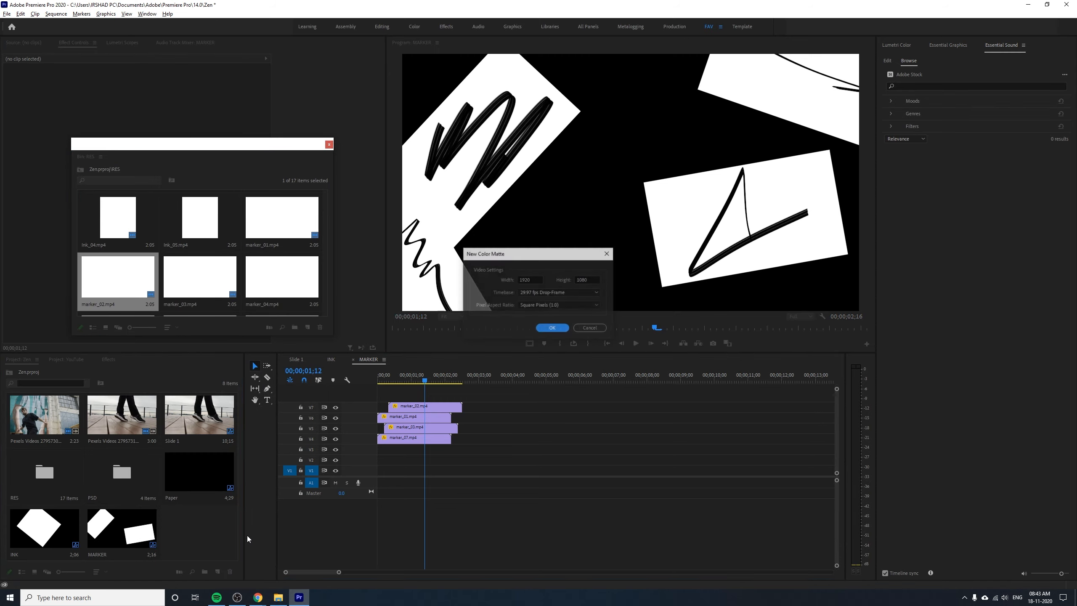
pyautogui.click(552, 328)
pyautogui.moveTo(17, 79); pyautogui.dragTo(9, 135)
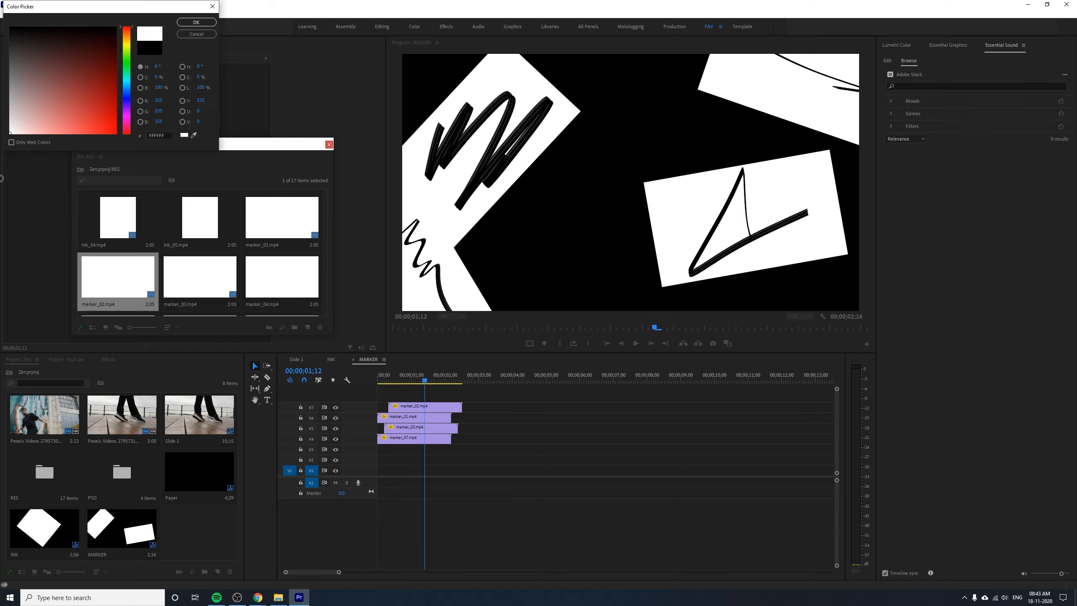
pyautogui.click(49, 91)
pyautogui.moveTo(61, 13); pyautogui.dragTo(501, 211)
pyautogui.moveTo(495, 250); pyautogui.dragTo(420, 348)
pyautogui.click(637, 219)
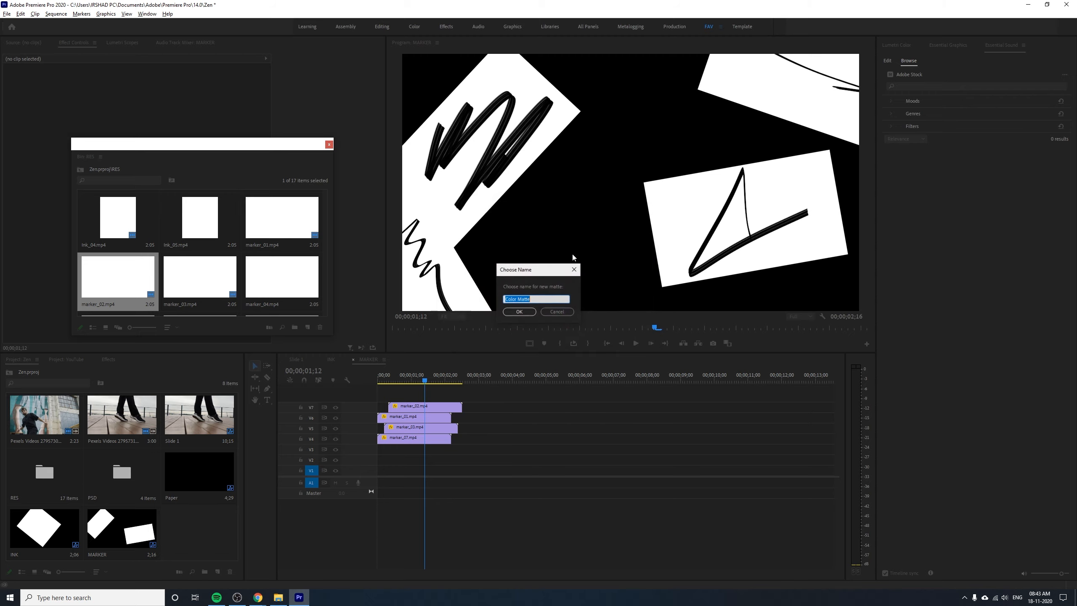
pyautogui.click(519, 314)
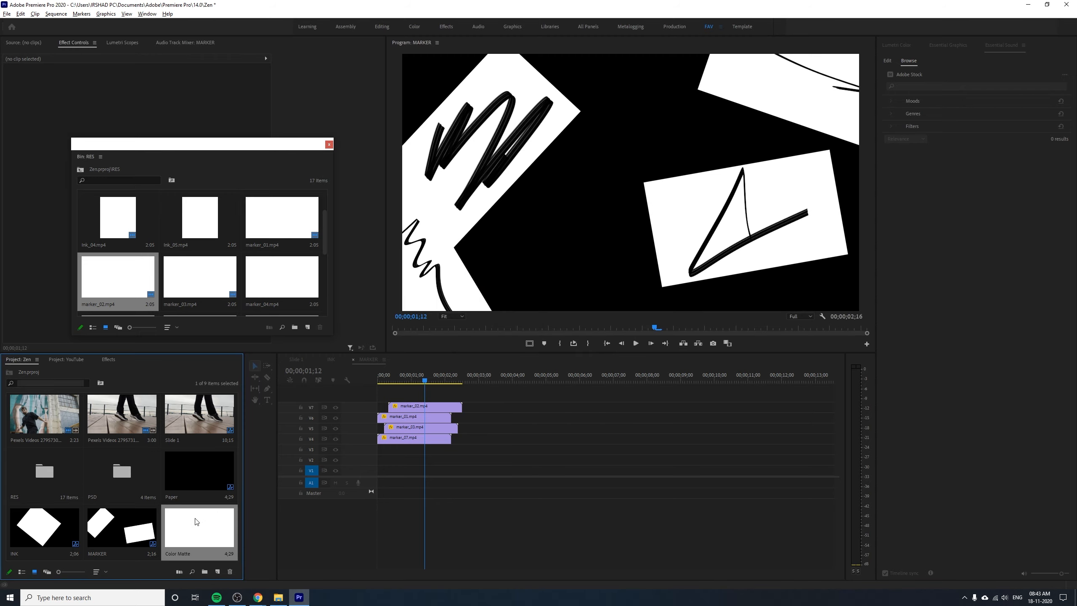
# - Place the white matte on V1 of the MARKER sequence, trimmed to the strokes' end, and lower the four marker clips directly above it
pyautogui.moveTo(196, 521)
pyautogui.mouseDown()
pyautogui.moveTo(452, 484)
pyautogui.moveTo(377, 471)
pyautogui.mouseUp()
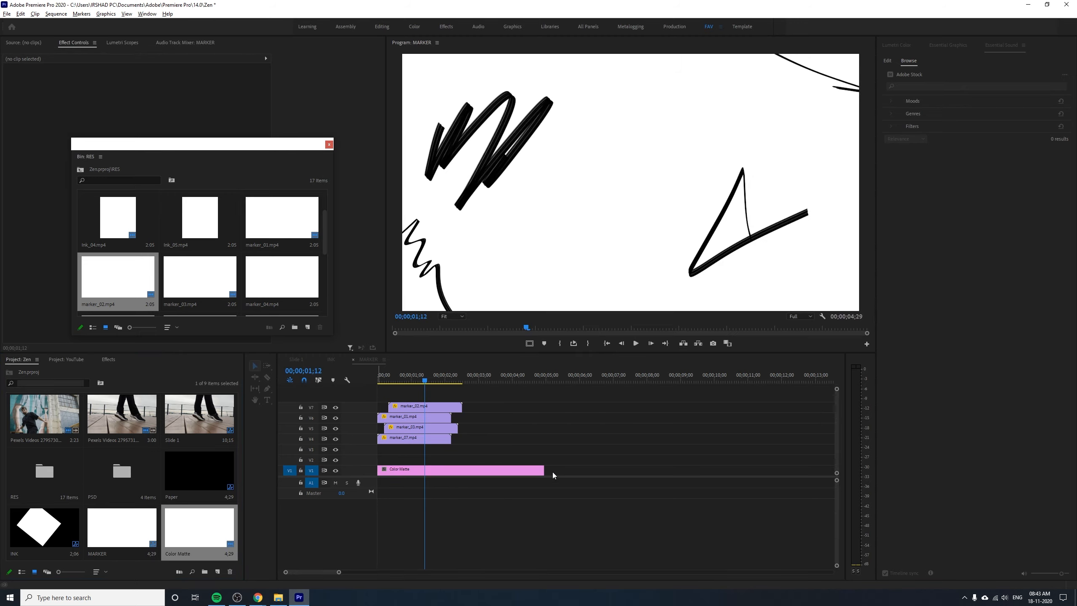
pyautogui.moveTo(538, 471); pyautogui.dragTo(462, 471)
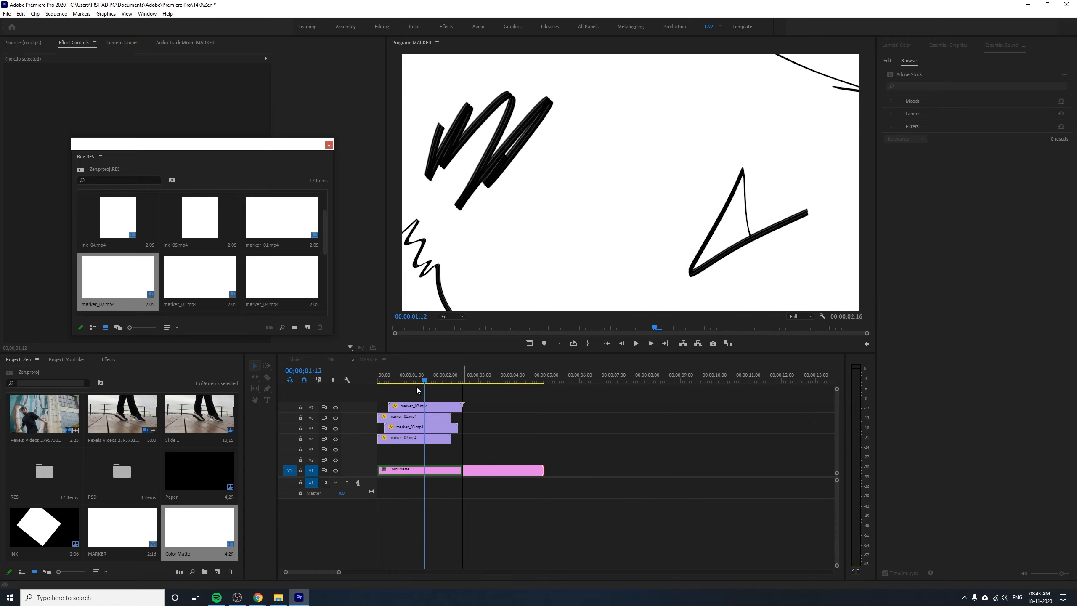
pyautogui.moveTo(402, 392); pyautogui.dragTo(425, 444)
pyautogui.moveTo(444, 440); pyautogui.dragTo(446, 459)
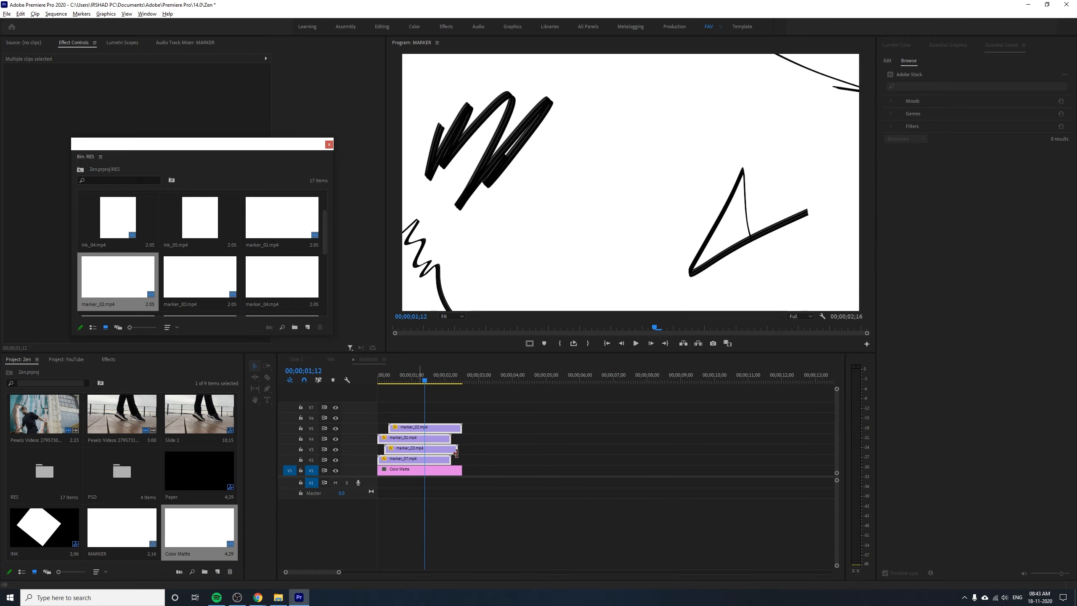
# - Rate-stretch the marker clips on V4, V2 and V3 so they end together with the white matte
pyautogui.click(444, 442)
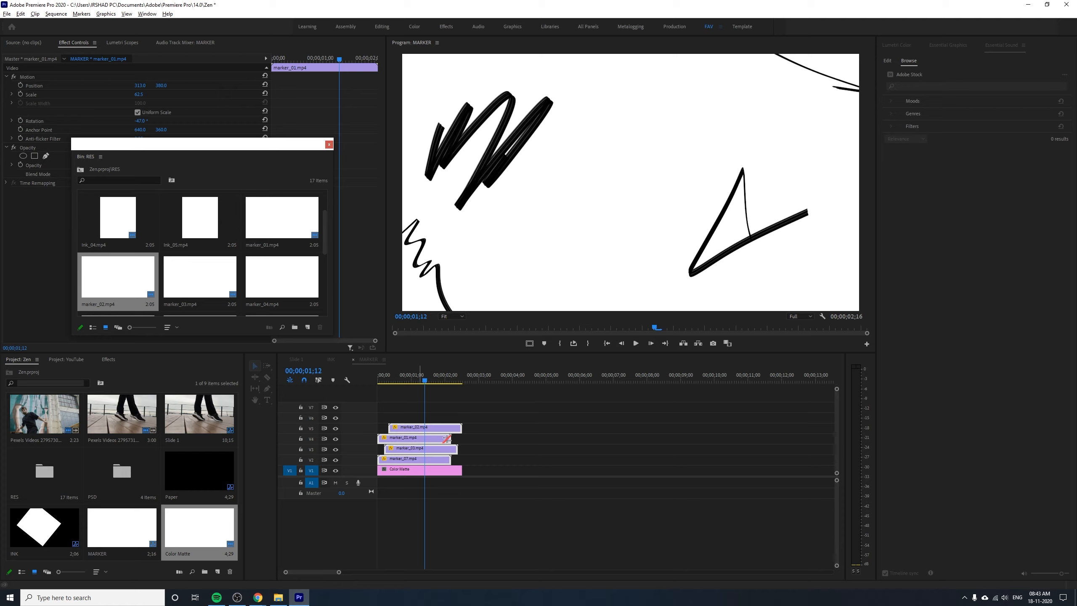
pyautogui.moveTo(449, 438)
pyautogui.mouseDown()
pyautogui.moveTo(460, 441)
pyautogui.moveTo(442, 451)
pyautogui.moveTo(462, 460)
pyautogui.moveTo(464, 449)
pyautogui.mouseUp()
pyautogui.click(443, 460)
pyautogui.click(455, 448)
pyautogui.press('v')
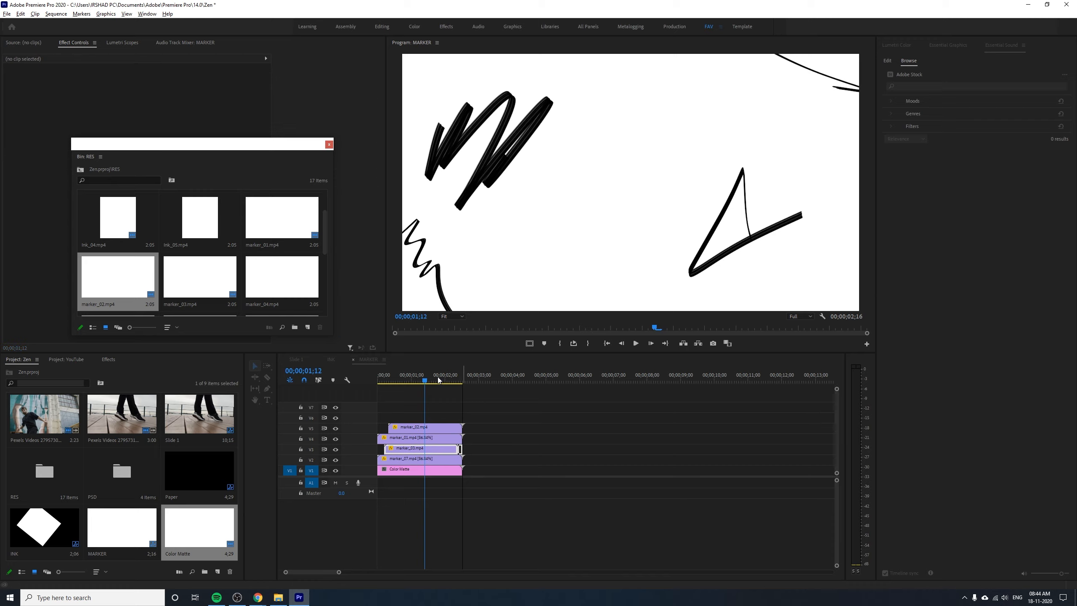
# - Play back the MARKER sequence from its start to check the stretched strokes, and save the project
pyautogui.moveTo(439, 378); pyautogui.dragTo(378, 380)
pyautogui.press('space')
pyautogui.press('space')
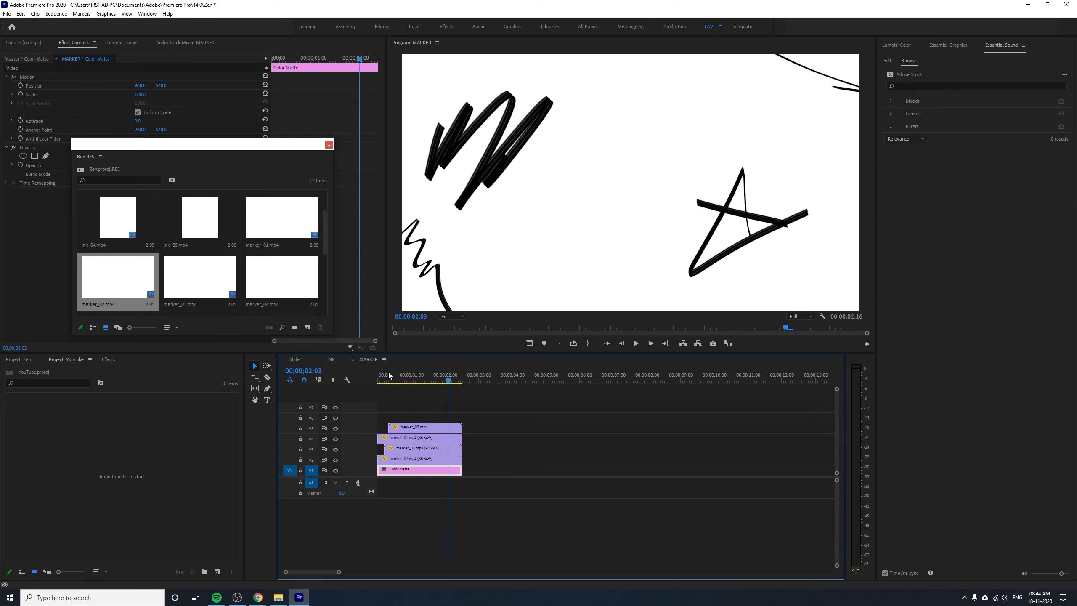
pyautogui.click(448, 382)
pyautogui.doubleClick(780, 204)
pyautogui.moveTo(461, 461)
pyautogui.mouseDown()
pyautogui.moveTo(429, 461)
pyautogui.moveTo(462, 462)
pyautogui.mouseUp()
pyautogui.click(475, 468)
pyautogui.moveTo(450, 383); pyautogui.dragTo(377, 384)
pyautogui.press('space')
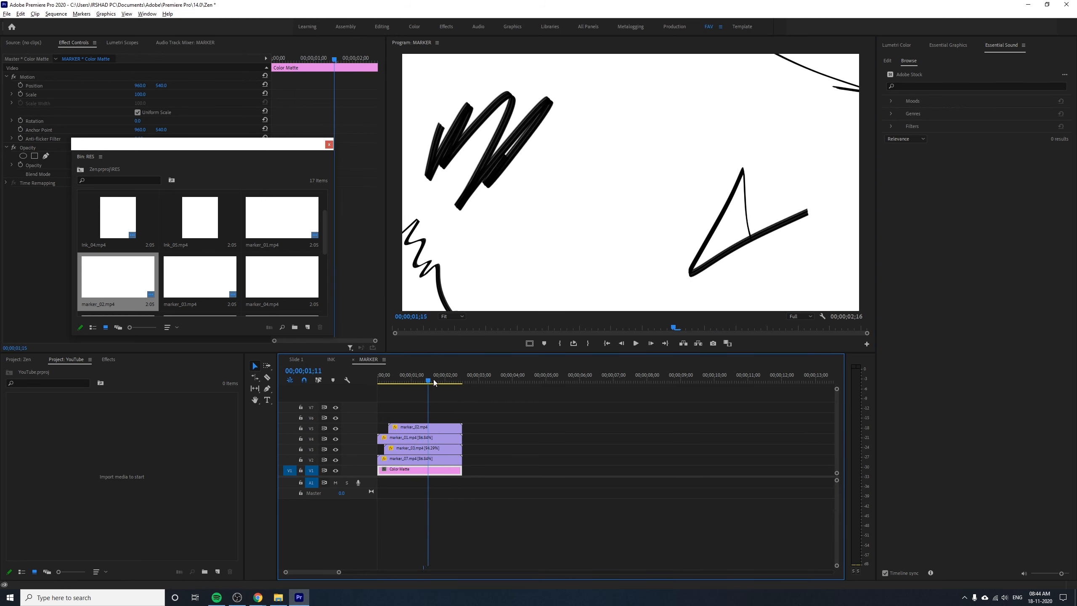
pyautogui.hotkey('ctrl', 's')
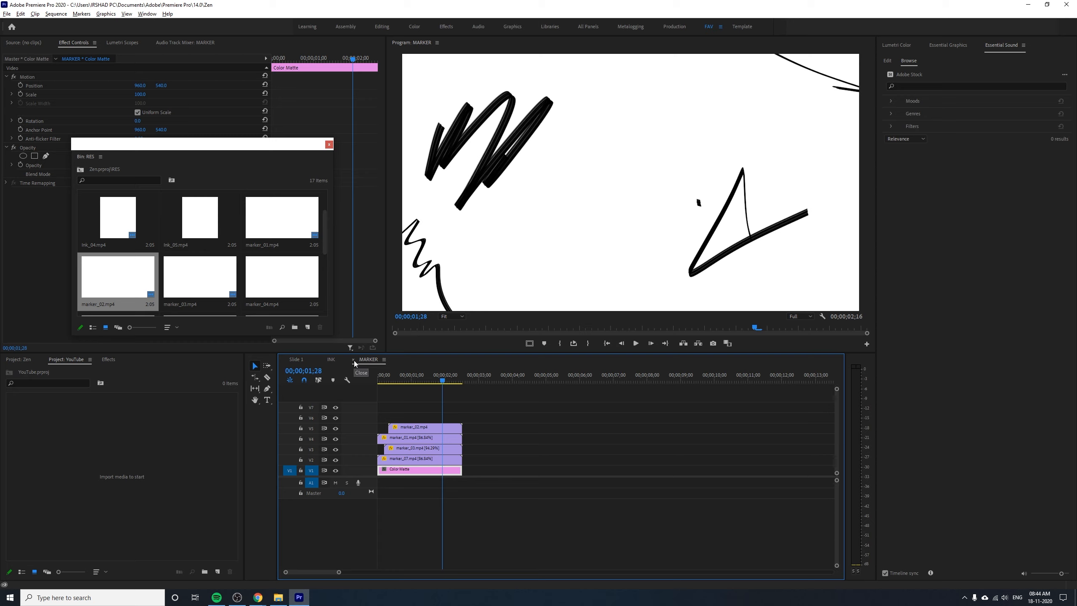
# - Return to the Slide 1 sequence and create a dark red (911D1D) 1920 x 1080 color matte named Color Matte
pyautogui.click(296, 359)
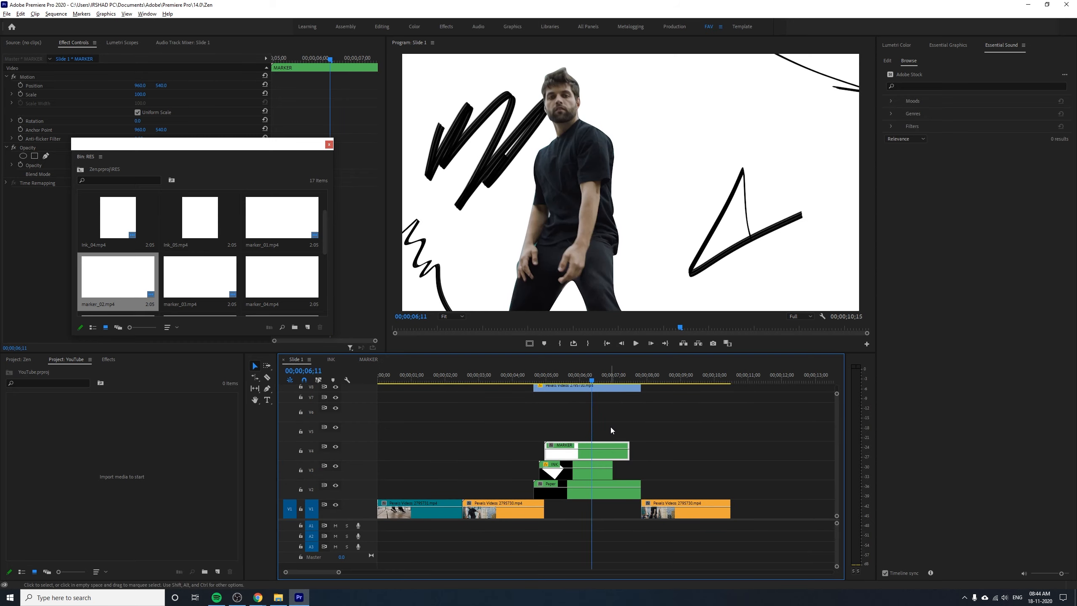
pyautogui.click(27, 359)
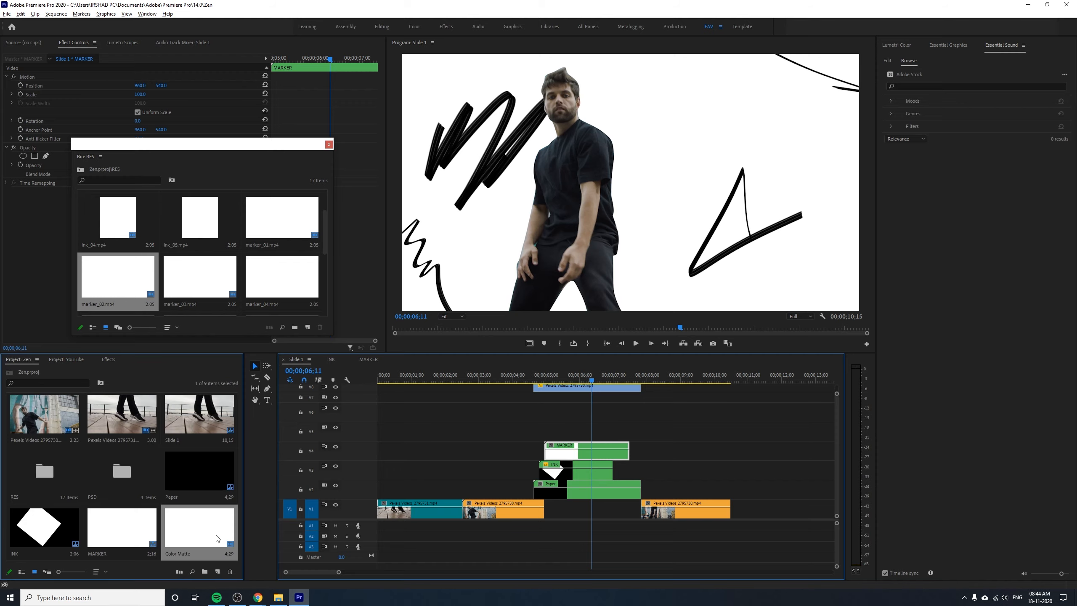
pyautogui.click(218, 571)
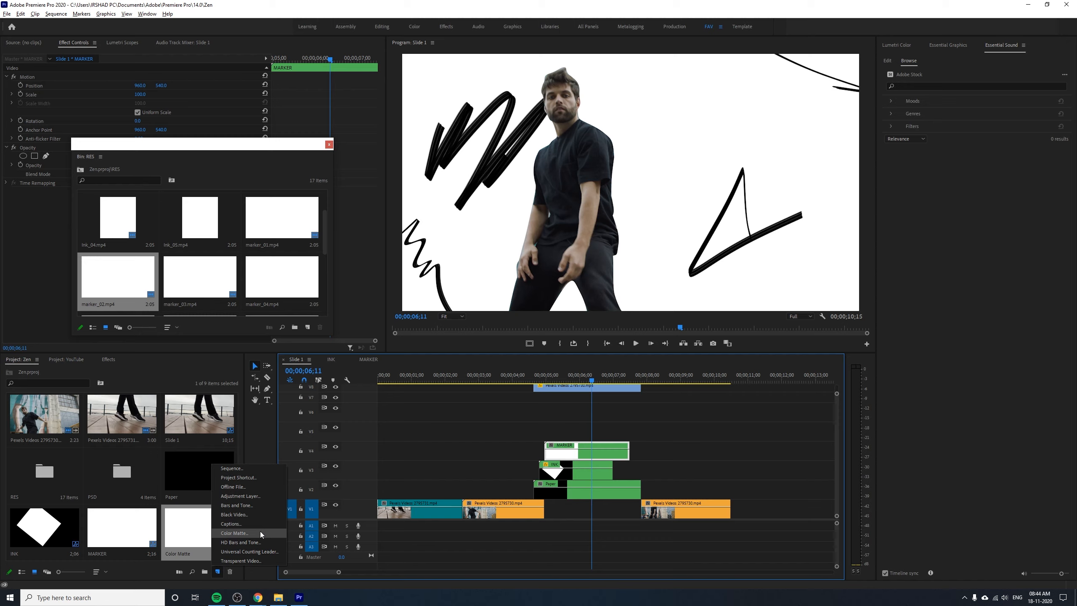
pyautogui.click(260, 532)
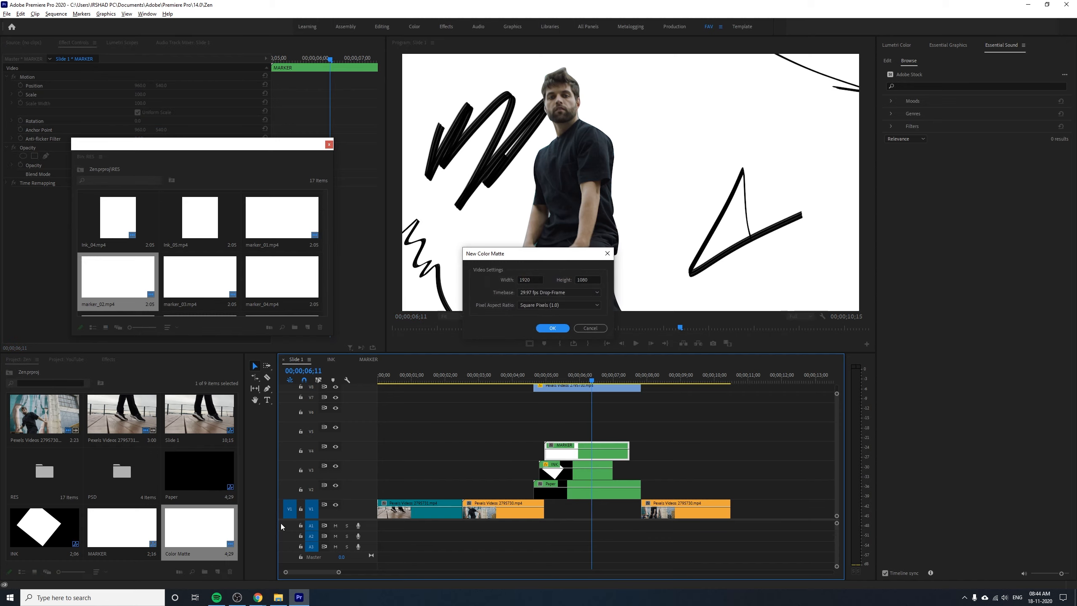
pyautogui.click(551, 327)
pyautogui.click(546, 285)
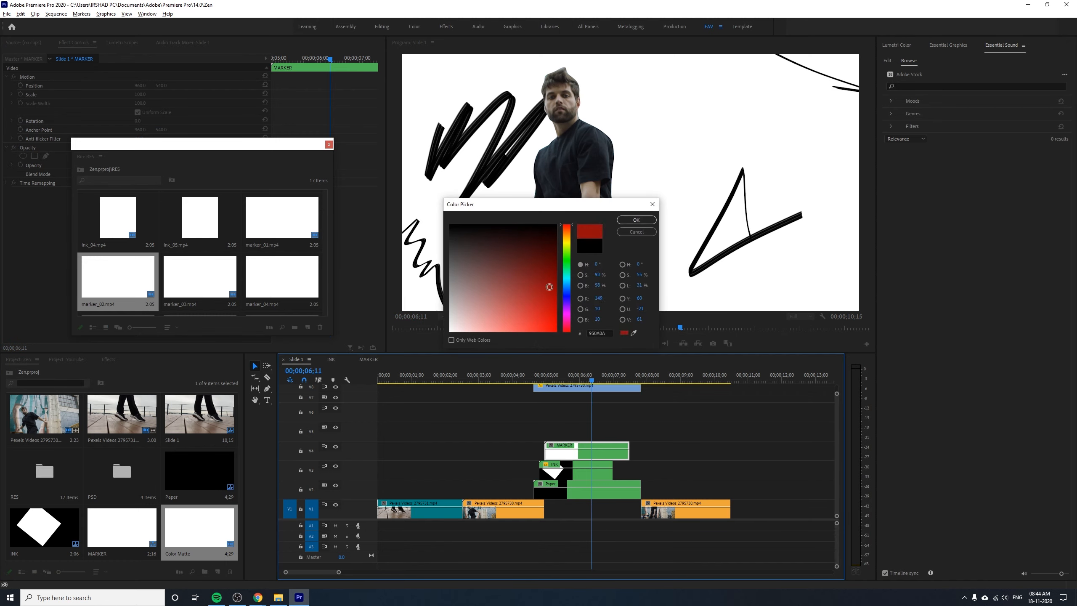
pyautogui.moveTo(549, 287); pyautogui.dragTo(536, 285)
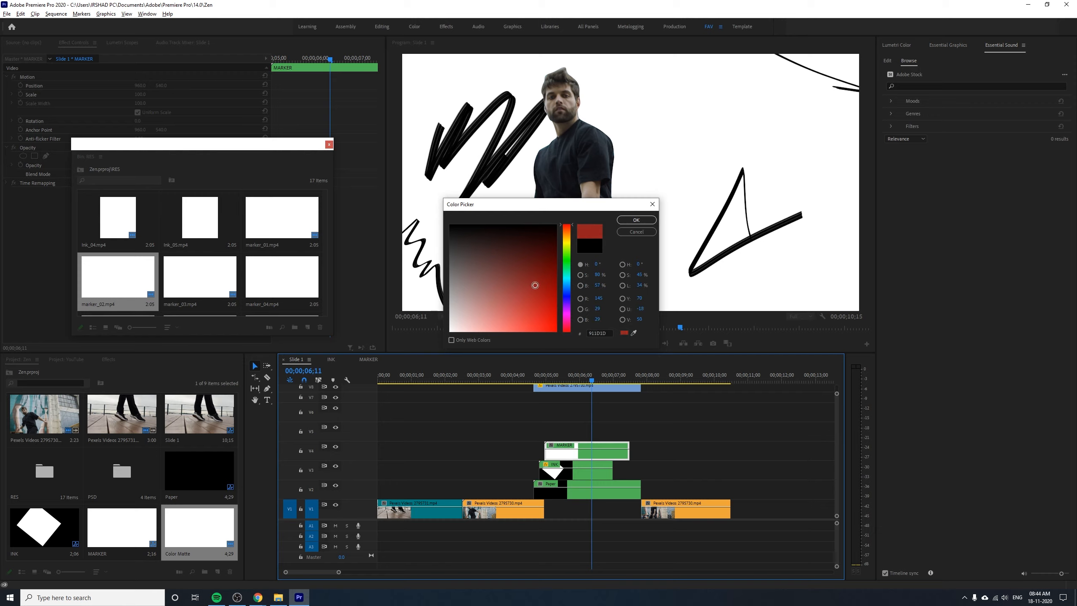
pyautogui.click(641, 222)
pyautogui.click(517, 315)
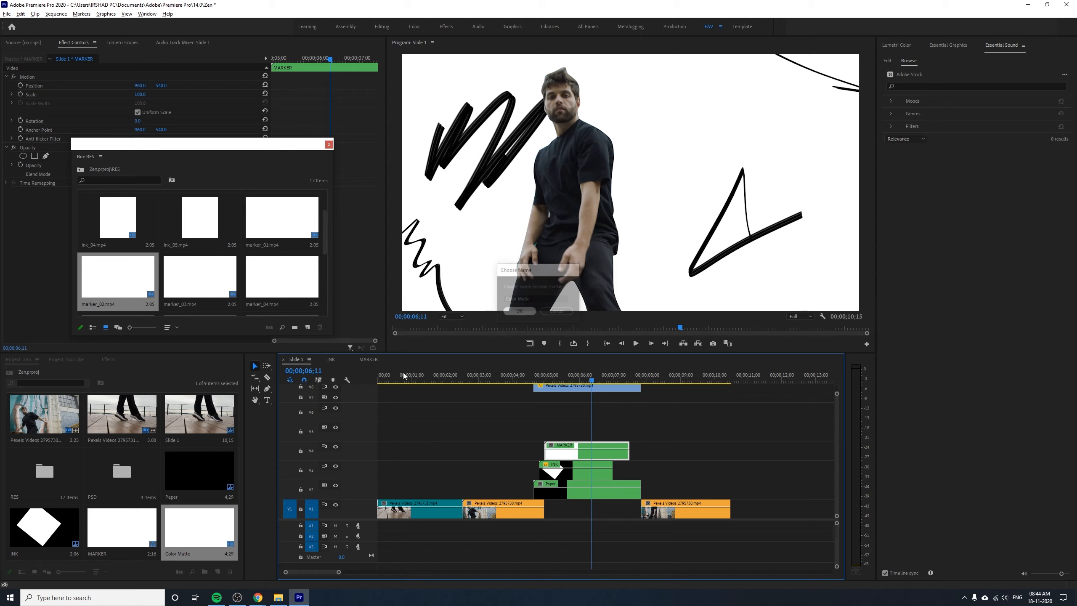
# - Move the MARKER nest up to V5 and place the red matte beneath it on V4, trimmed to the nest's length
pyautogui.click(98, 529)
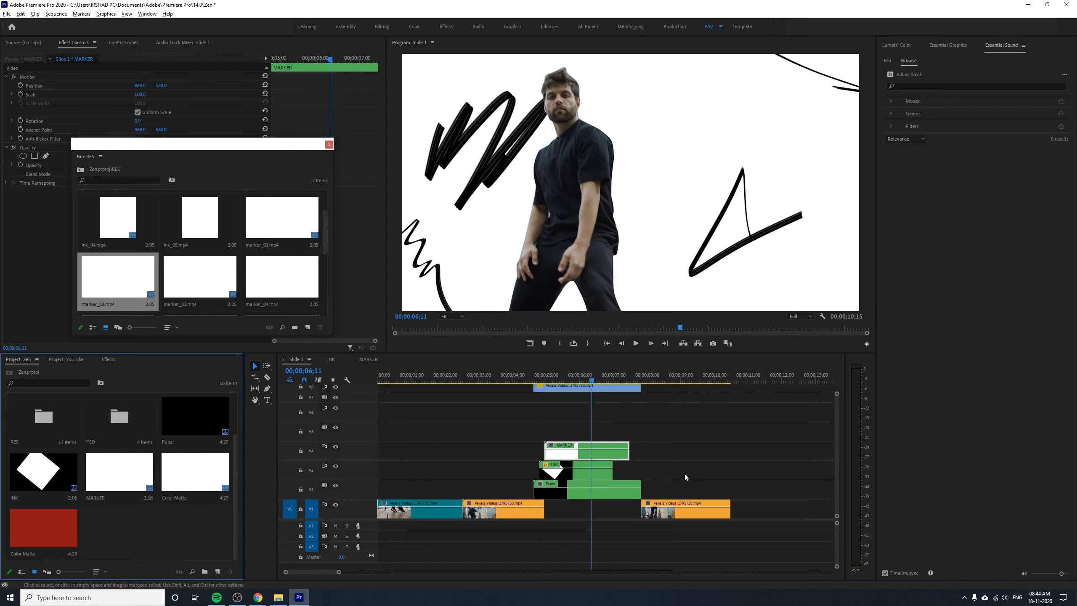
pyautogui.moveTo(613, 449); pyautogui.dragTo(613, 430)
pyautogui.moveTo(53, 527)
pyautogui.mouseDown()
pyautogui.moveTo(559, 471)
pyautogui.moveTo(552, 451)
pyautogui.mouseUp()
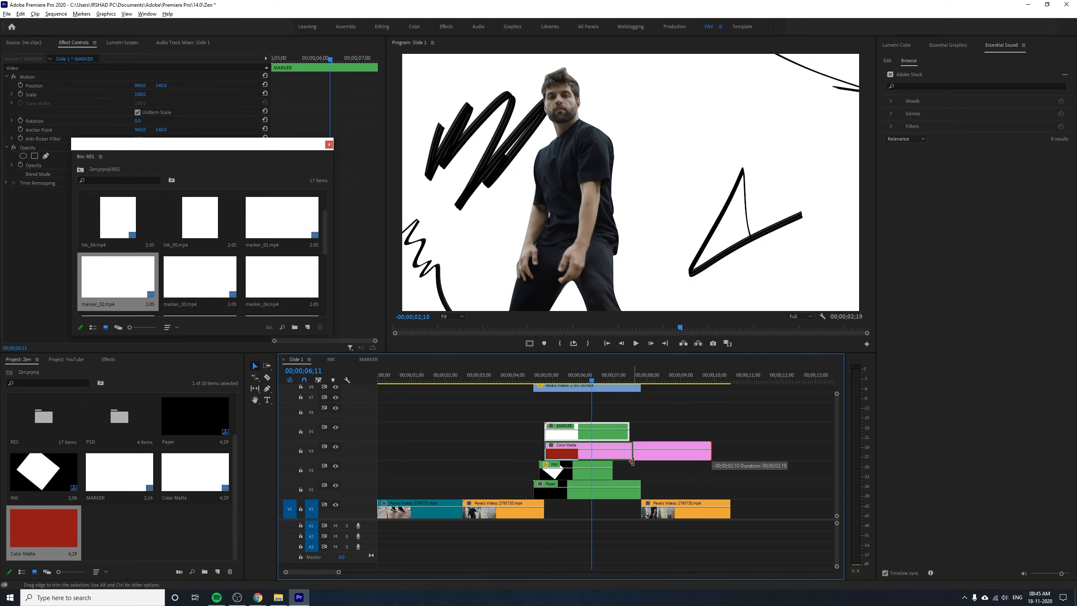
pyautogui.moveTo(711, 455); pyautogui.dragTo(630, 455)
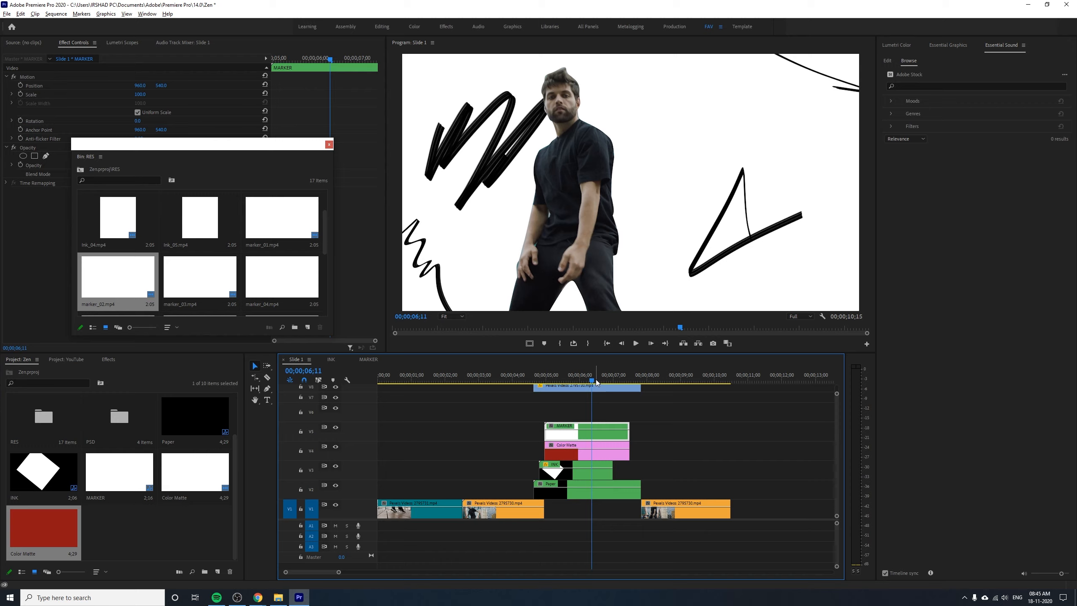
# - Apply the Track Matte Key effect from the Keying video effects to the red matte on V4
pyautogui.click(594, 452)
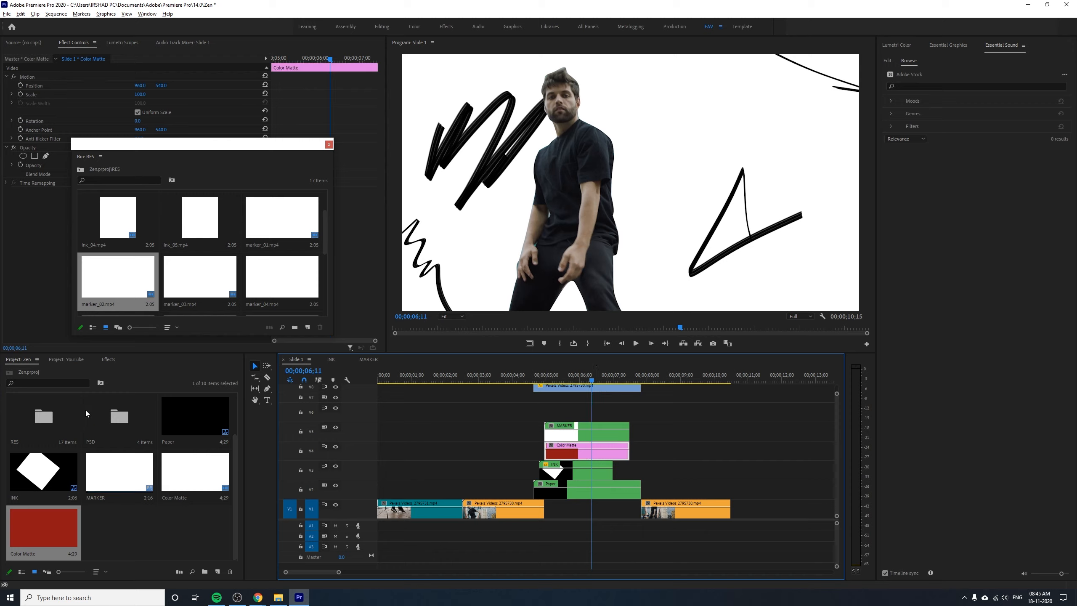
pyautogui.click(71, 360)
pyautogui.click(107, 360)
pyautogui.click(45, 371)
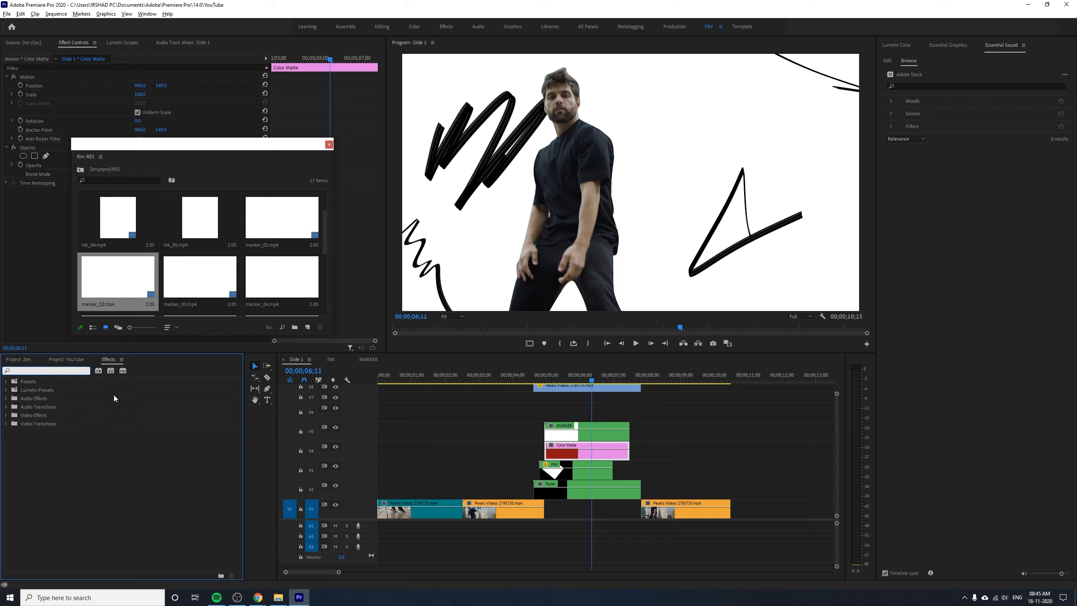
pyautogui.doubleClick(27, 416)
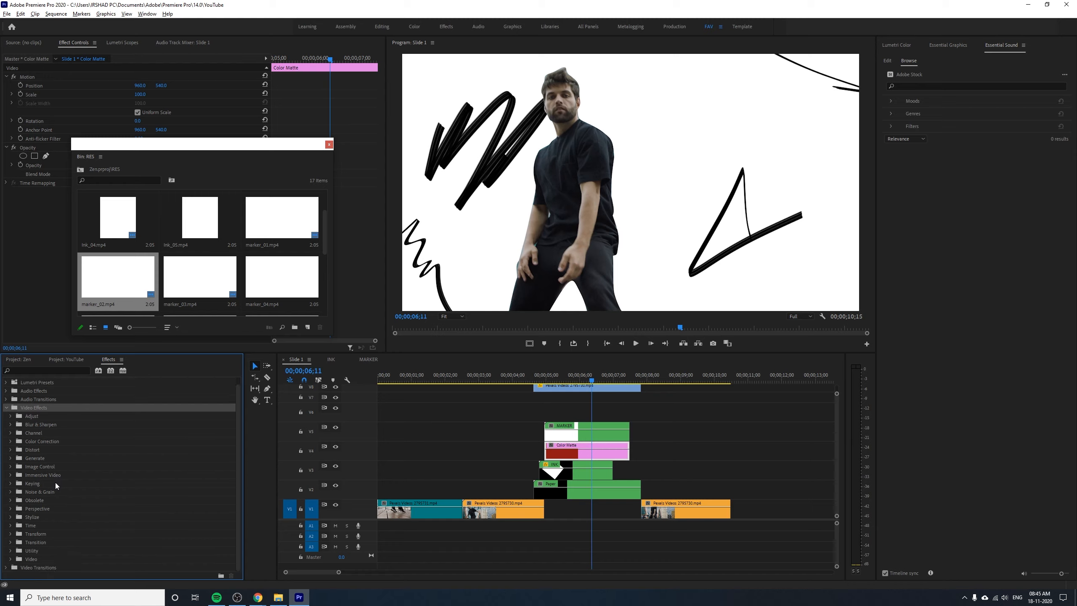
pyautogui.doubleClick(47, 483)
pyautogui.scroll(-1, 59, 505)
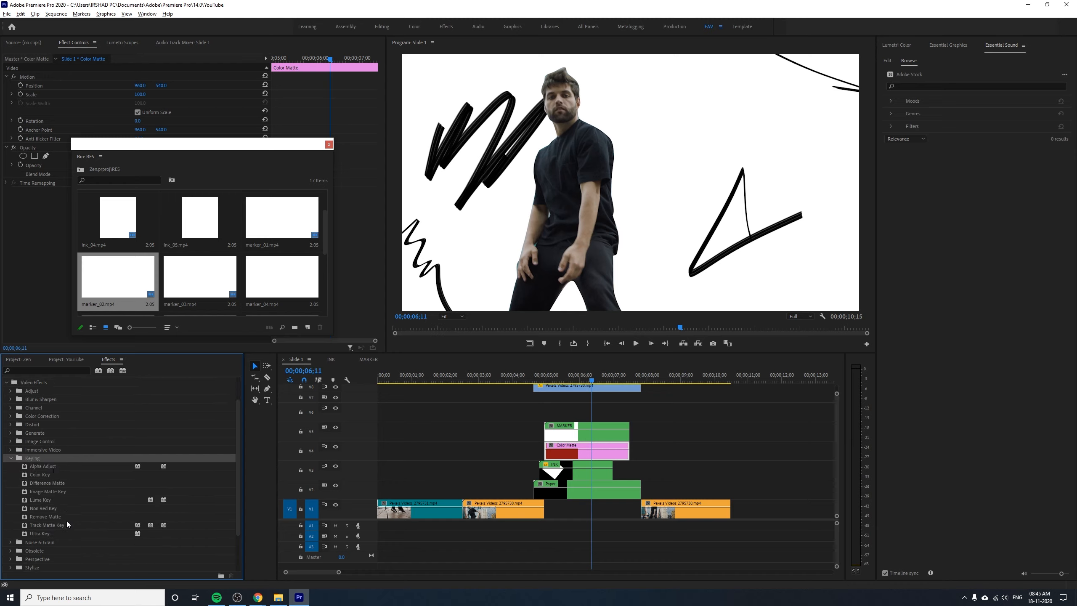
pyautogui.click(44, 527)
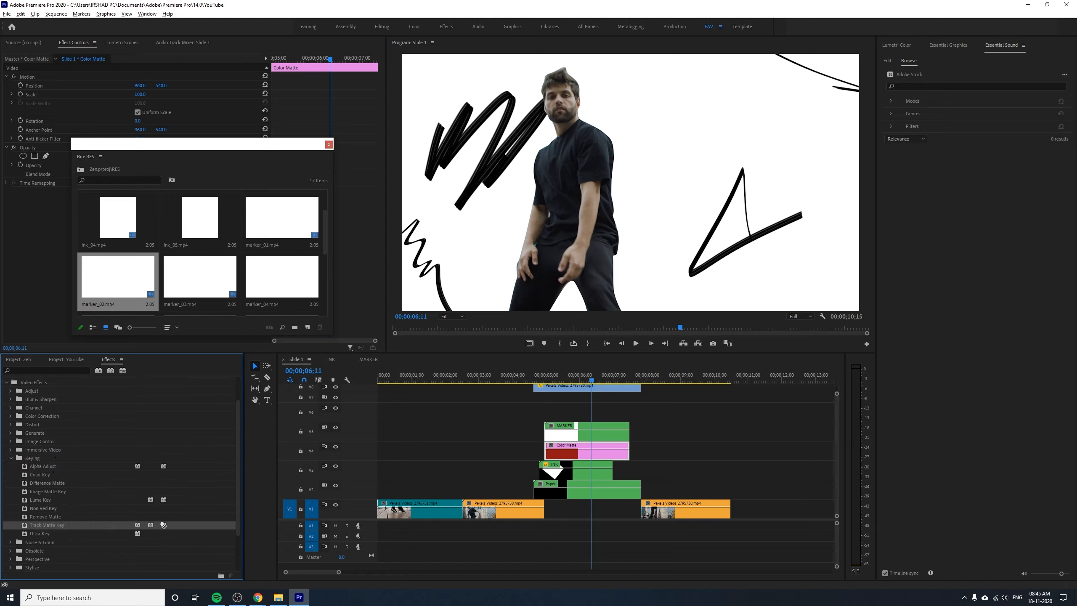
pyautogui.moveTo(59, 526); pyautogui.dragTo(612, 454)
# - Set the red matte's Track Matte Key to matte Video 5, composited using Matte Luma, with Reverse enabled
pyautogui.moveTo(168, 148); pyautogui.dragTo(119, 264)
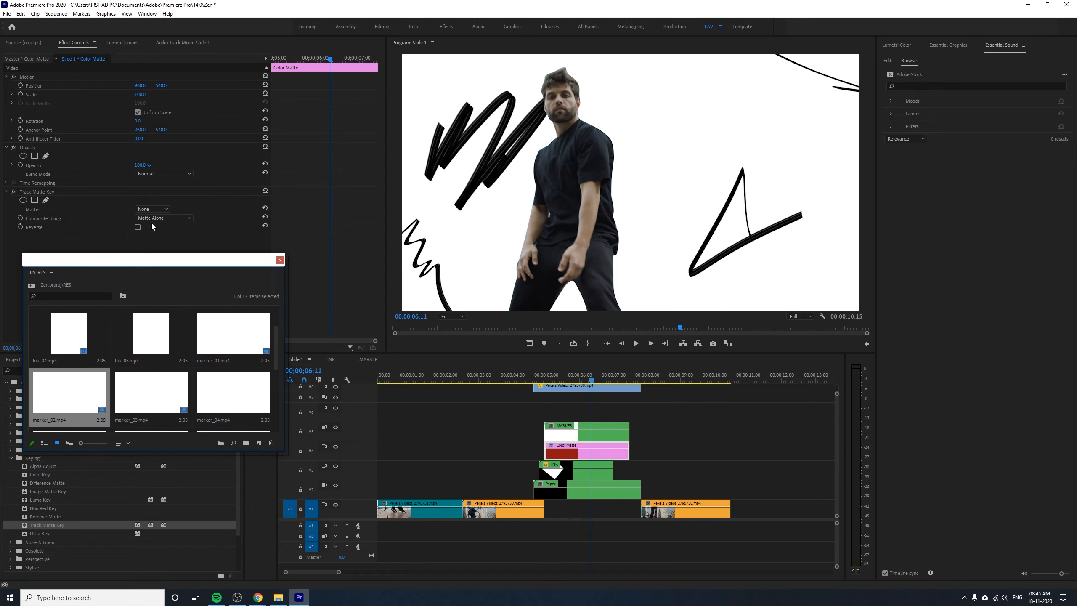
pyautogui.click(156, 209)
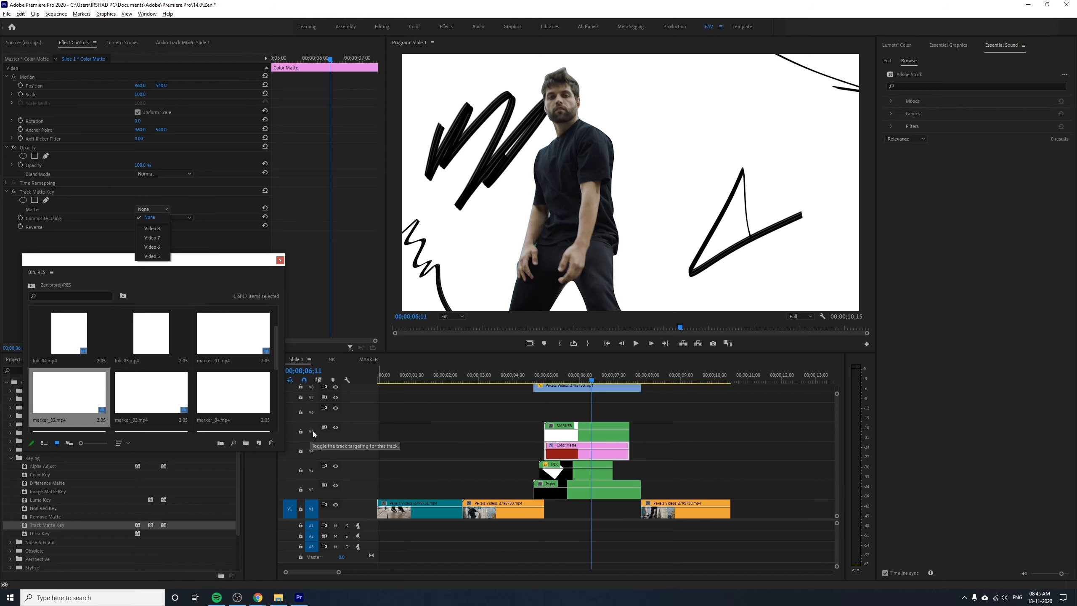
pyautogui.click(154, 256)
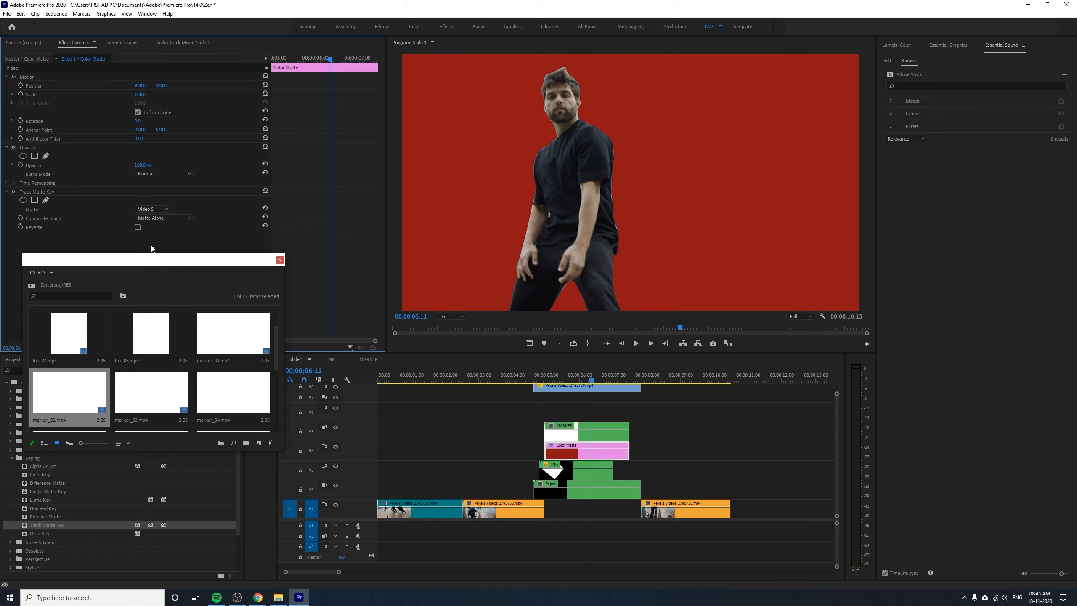
pyautogui.click(159, 218)
pyautogui.click(173, 237)
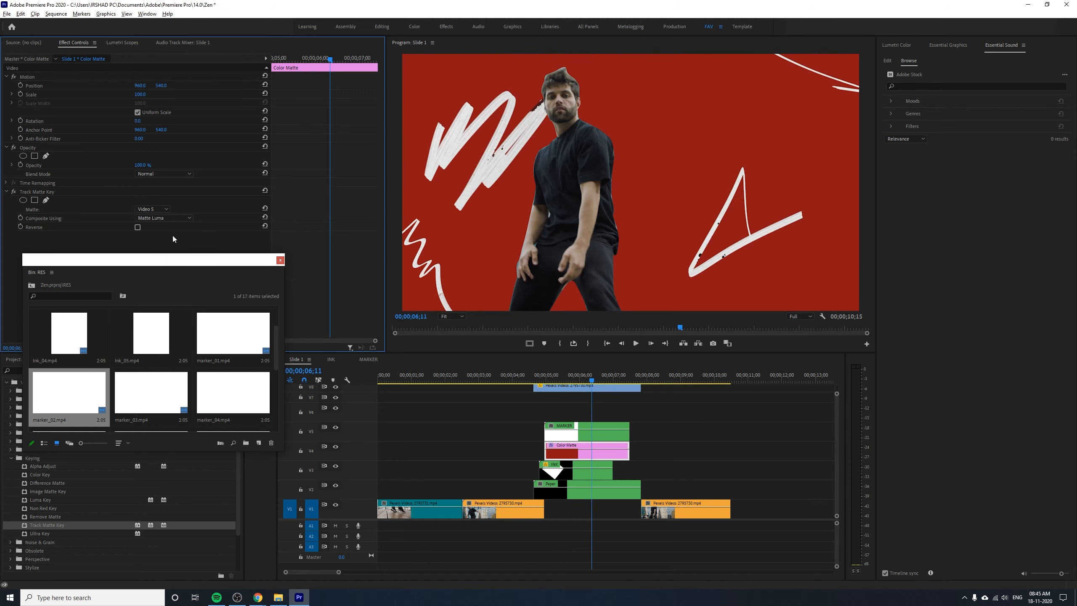
pyautogui.click(137, 228)
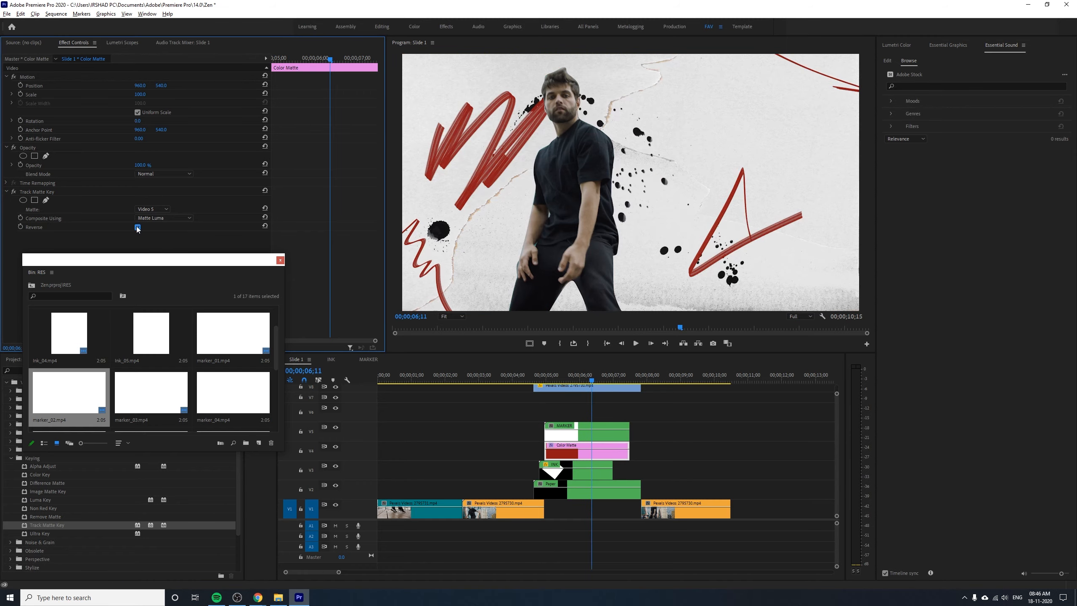
# - Nest the MARKER nest and the red color matte together as a sequence named MARKER_Color
pyautogui.click(539, 376)
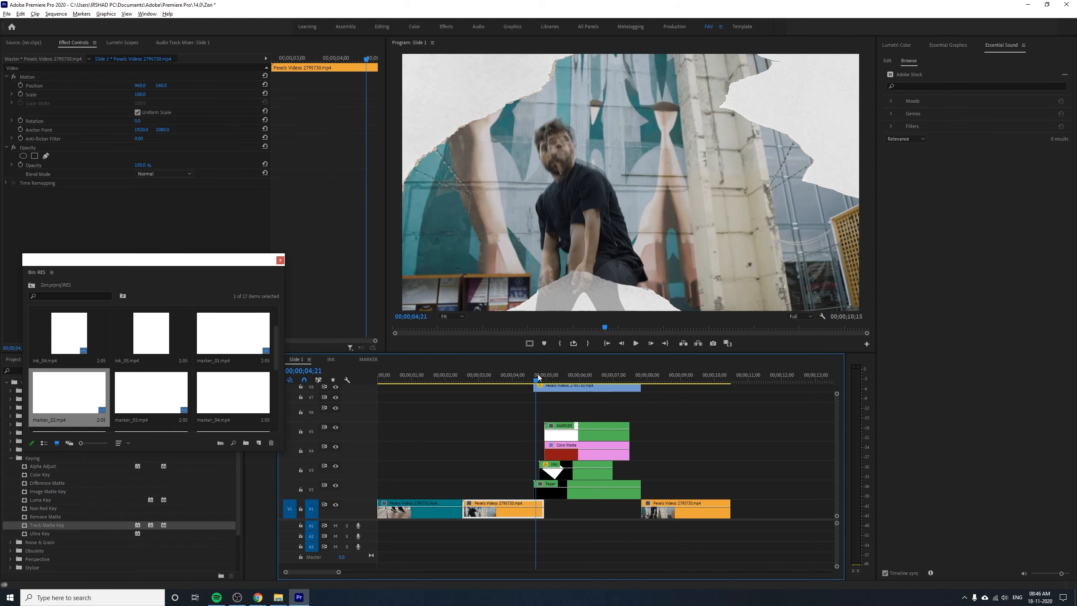
pyautogui.moveTo(542, 374); pyautogui.dragTo(596, 397)
pyautogui.moveTo(666, 416)
pyautogui.mouseDown()
pyautogui.moveTo(596, 462)
pyautogui.moveTo(605, 453)
pyautogui.mouseUp()
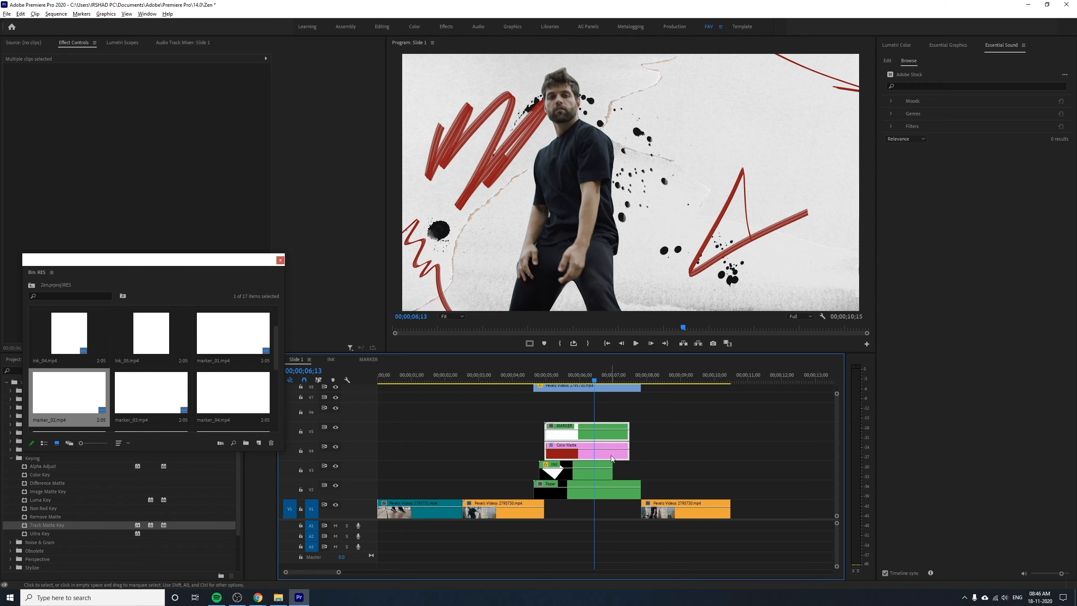
pyautogui.rightClick(611, 455)
pyautogui.click(648, 259)
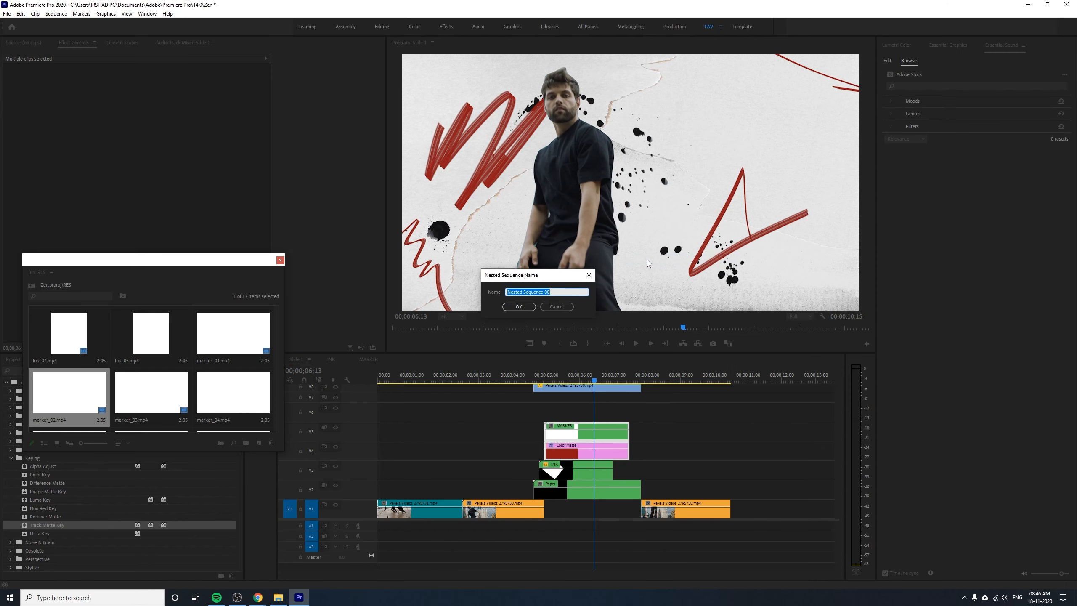
pyautogui.write('MARKER_')
pyautogui.write('Color')
pyautogui.press('Return')
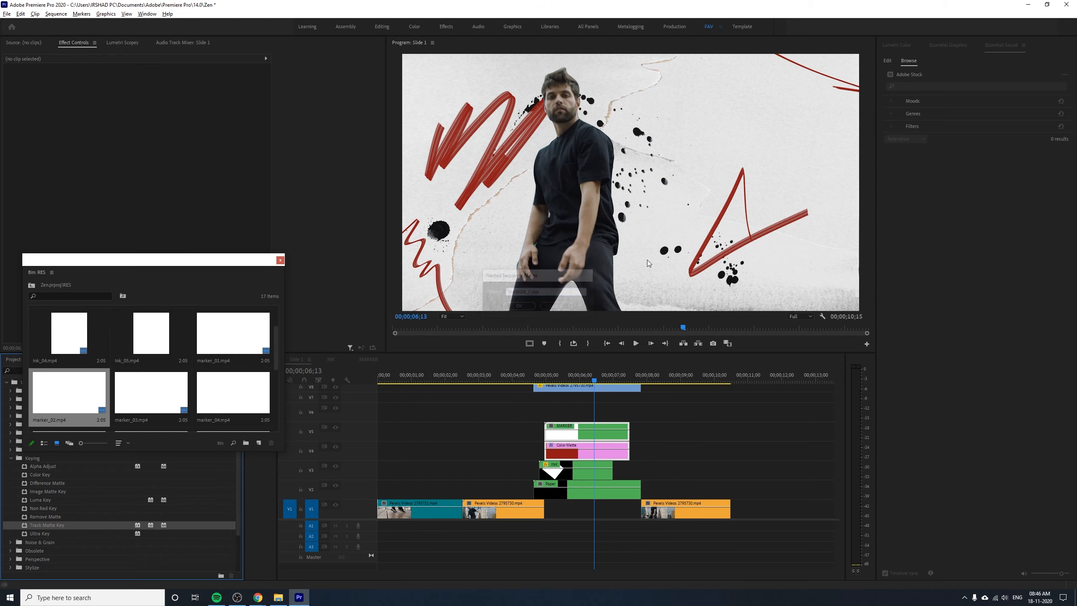
# - Shift the MARKER_Color nest earlier on V4 so it starts before the Paper nest, and scrub through the result
pyautogui.moveTo(145, 253); pyautogui.dragTo(154, 216)
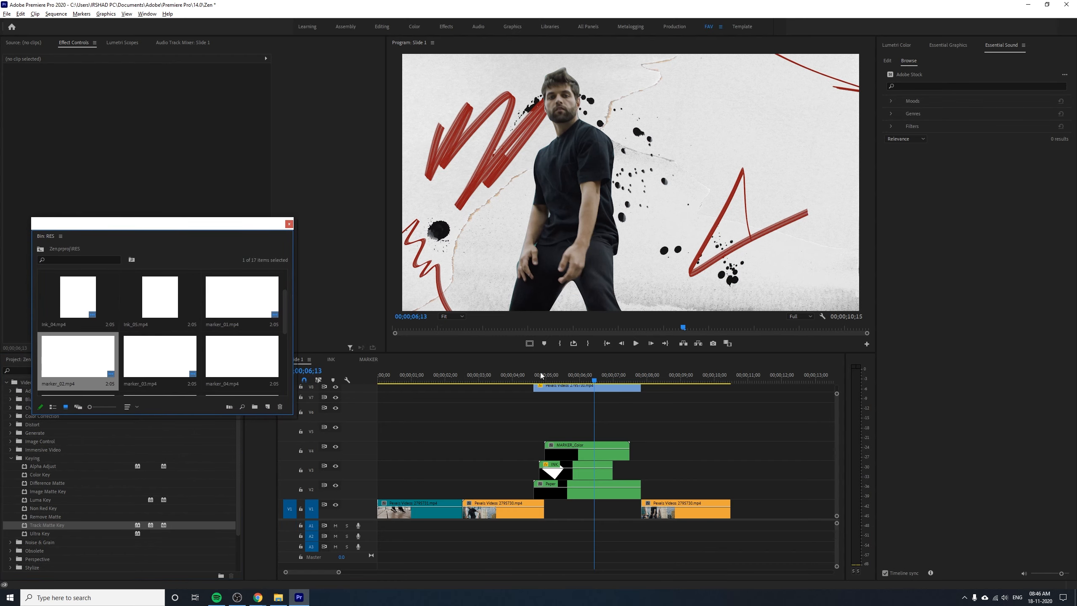
pyautogui.click(551, 450)
pyautogui.moveTo(530, 376); pyautogui.dragTo(536, 376)
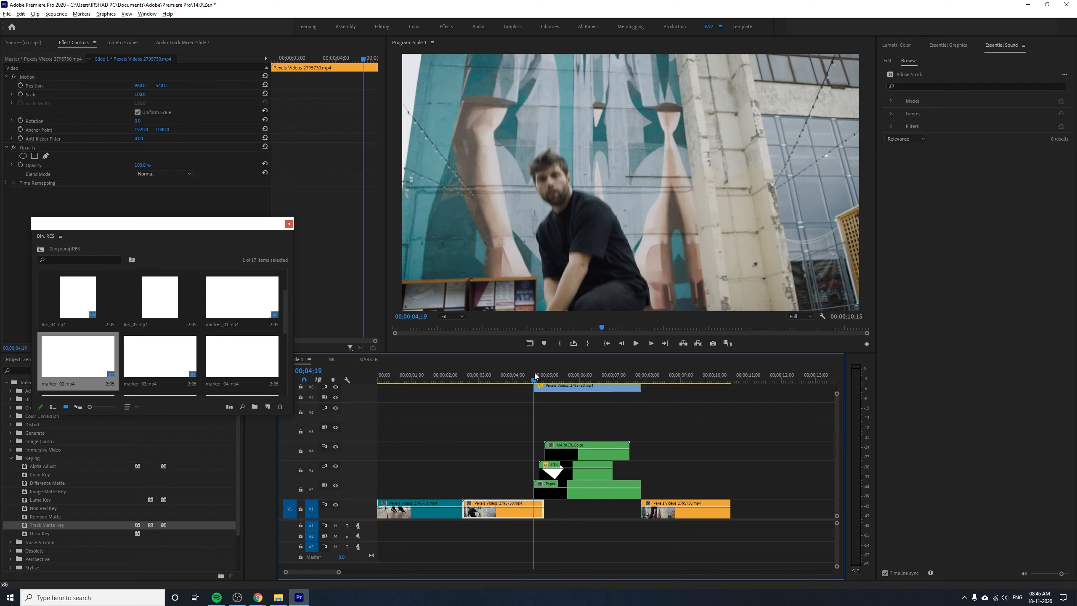
pyautogui.moveTo(561, 457); pyautogui.dragTo(534, 457)
pyautogui.moveTo(609, 381); pyautogui.dragTo(586, 403)
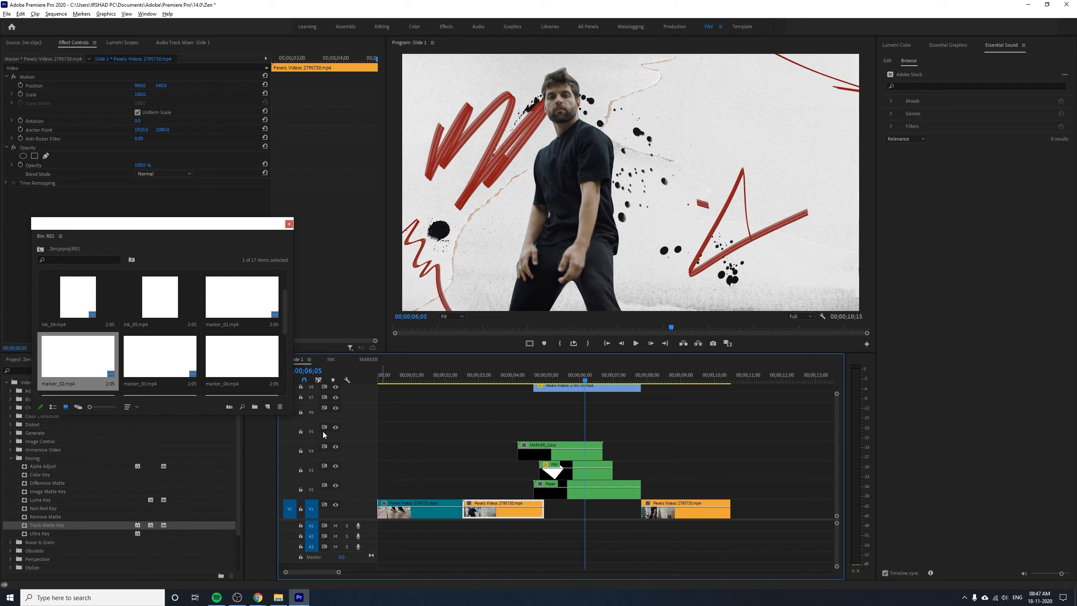
# - Preview the sand clips and add Sand_04.mp4 on V5, ending with the Paper nest, using the Multiply blend mode
pyautogui.scroll(-3, 130, 354)
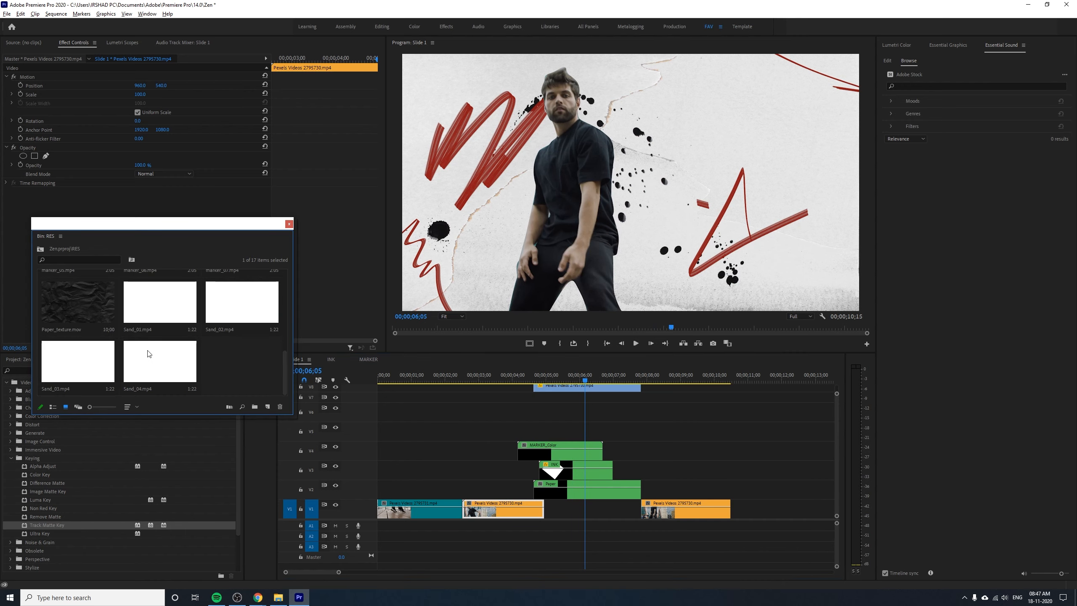
pyautogui.click(170, 312)
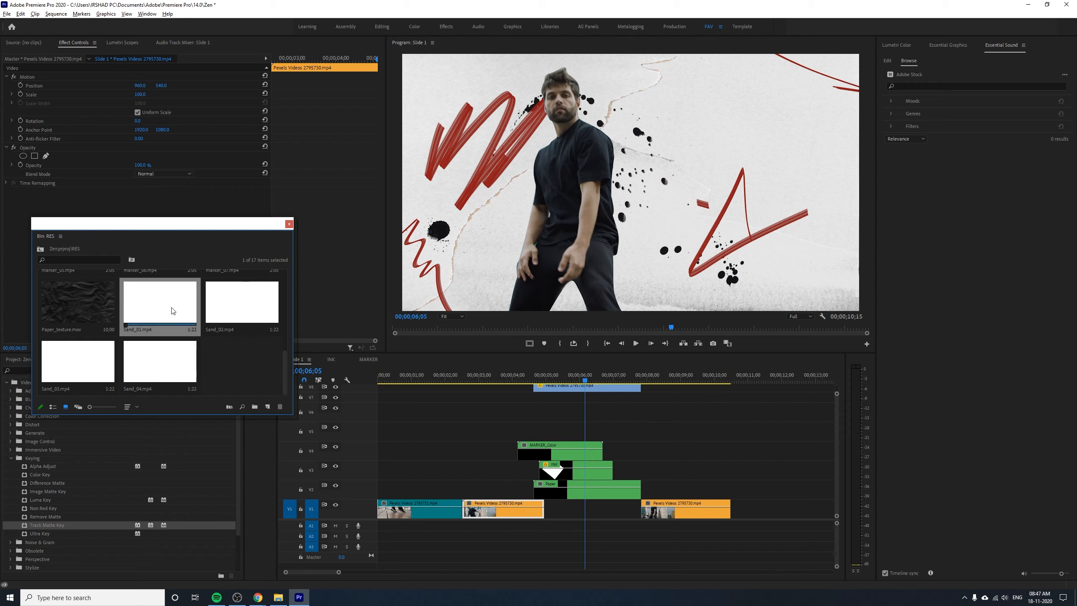
pyautogui.click(220, 319)
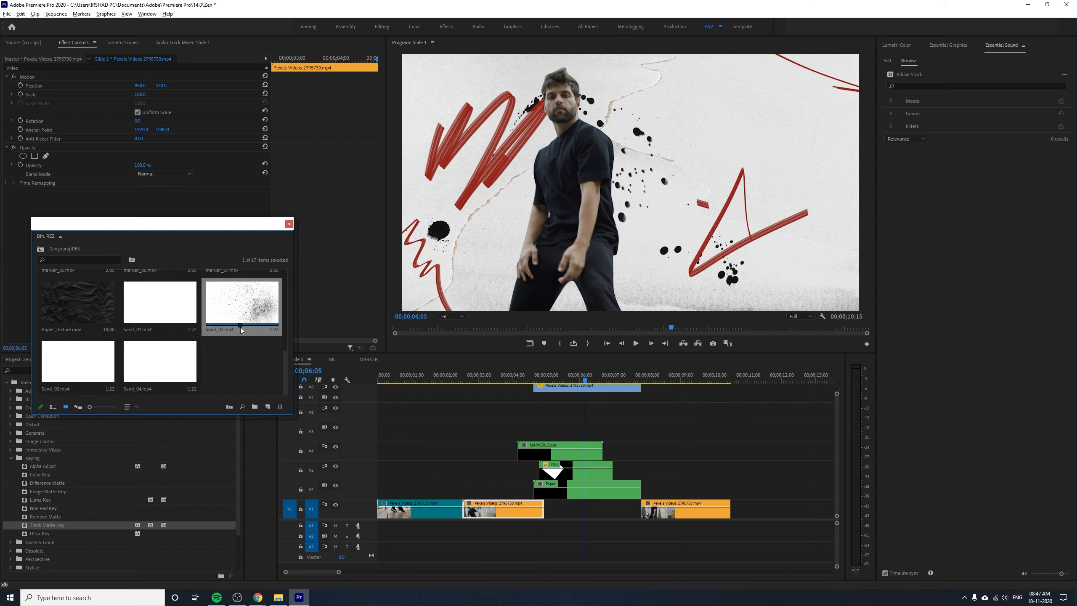
pyautogui.click(79, 375)
pyautogui.click(141, 382)
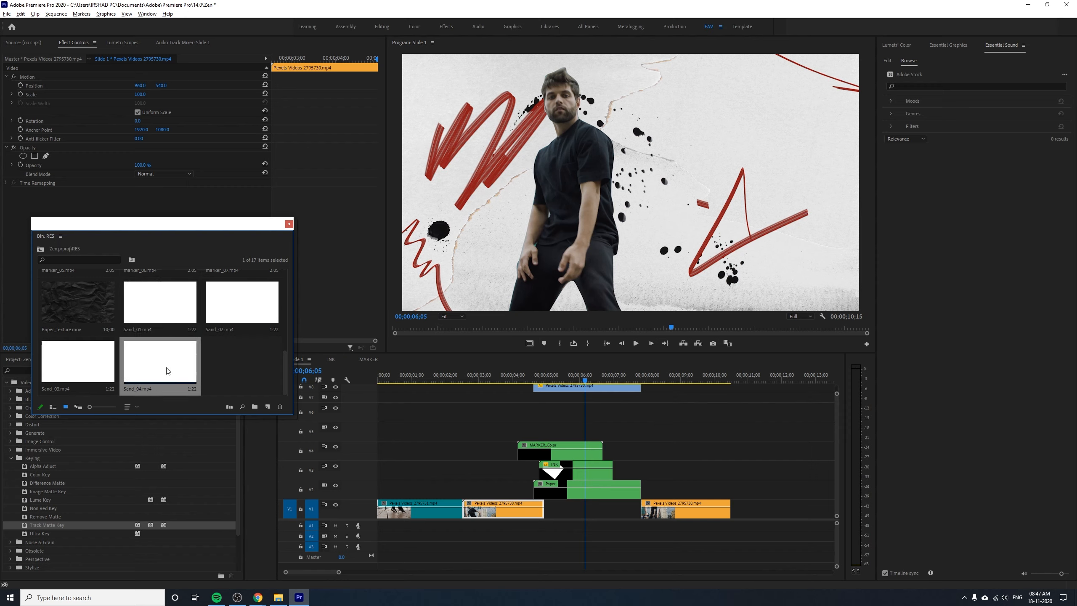
pyautogui.moveTo(141, 386); pyautogui.dragTo(635, 445)
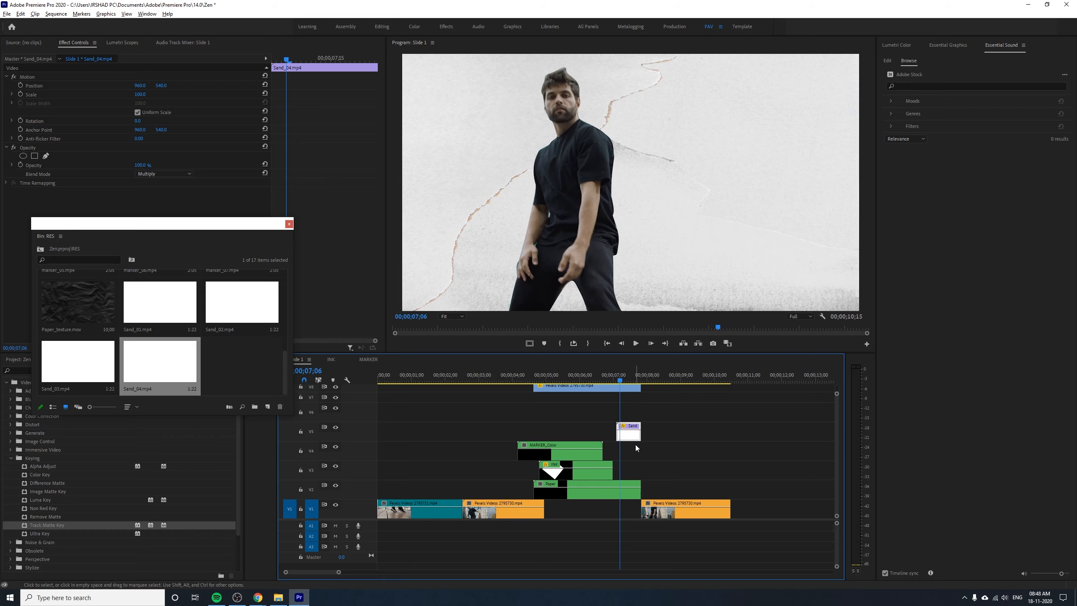
# - Lengthen the Sand_04 clip on V5 back to the end of the MARKER_Color nest, play it back and save the project
pyautogui.click(609, 374)
pyautogui.press('space')
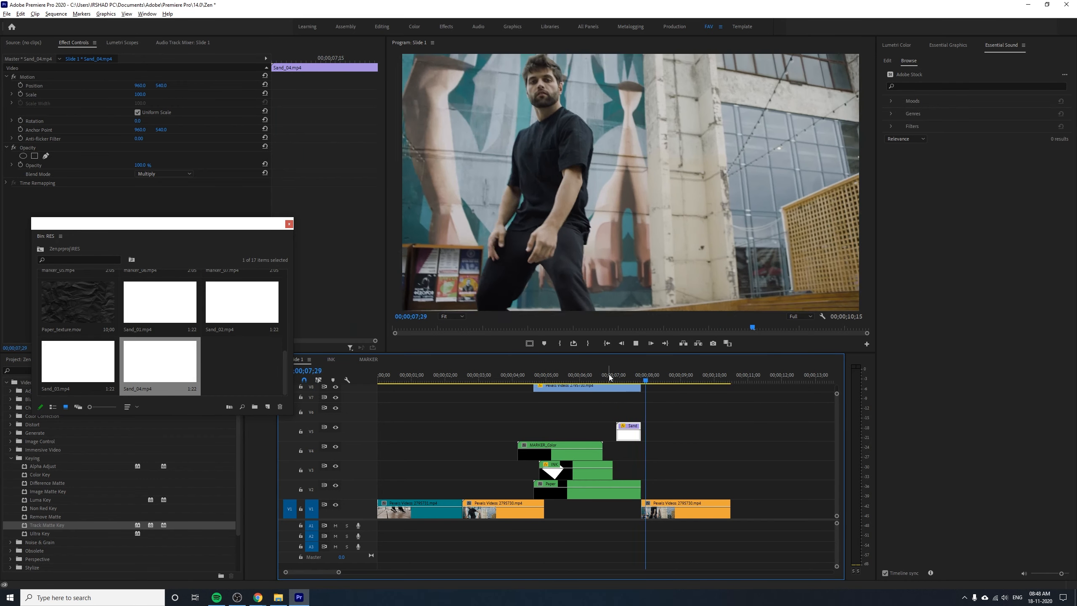
pyautogui.click(609, 374)
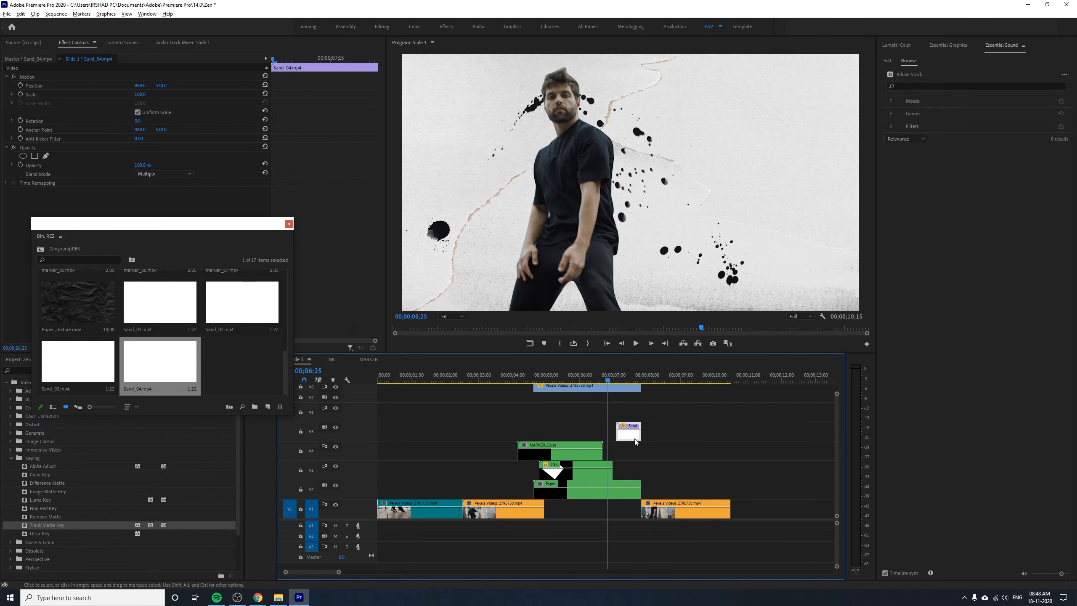
pyautogui.moveTo(635, 442)
pyautogui.mouseDown()
pyautogui.moveTo(622, 441)
pyautogui.moveTo(637, 442)
pyautogui.mouseUp()
pyautogui.press('r')
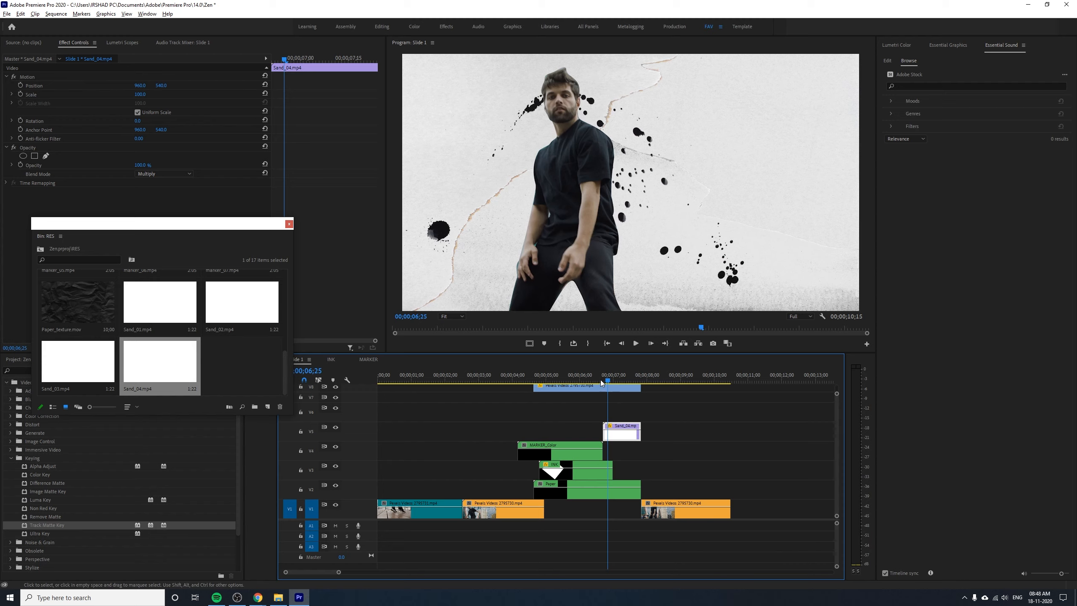
pyautogui.click(596, 377)
pyautogui.press('space')
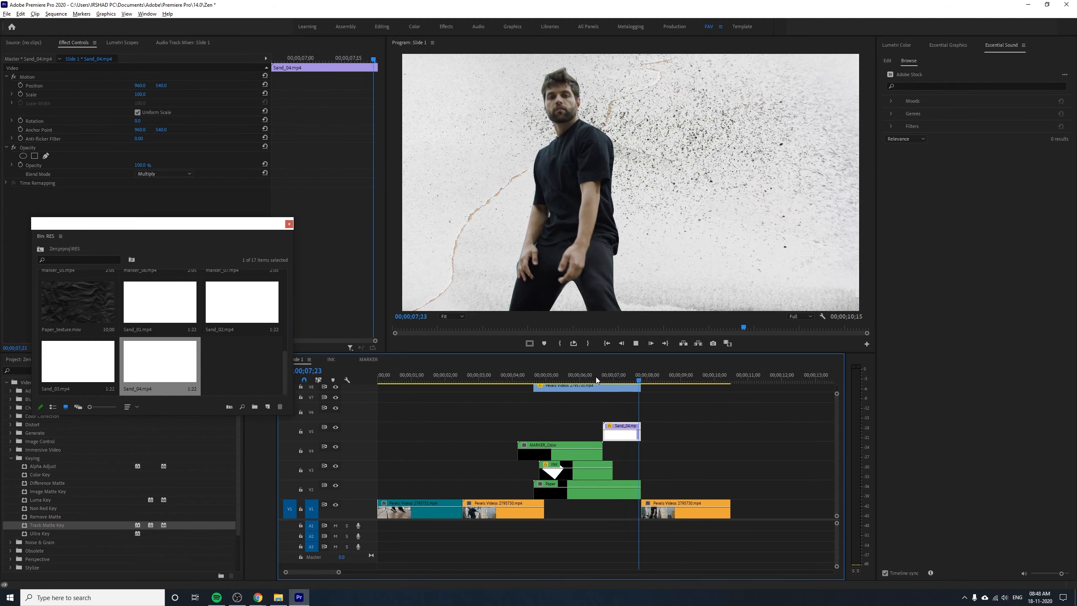
pyautogui.click(596, 377)
pyautogui.click(596, 377)
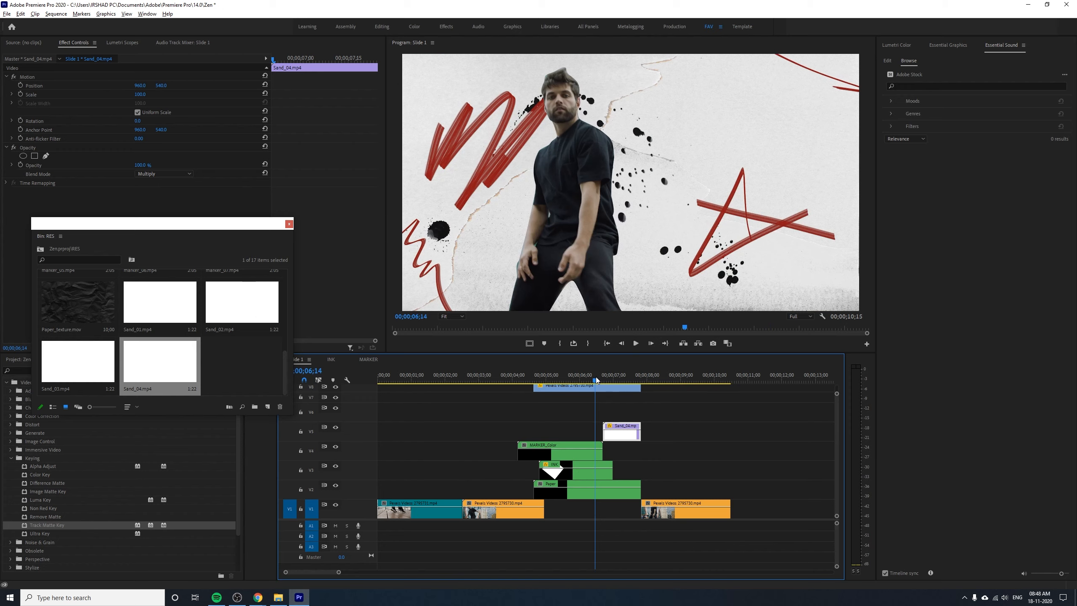
pyautogui.hotkey('ctrl', 's')
# - Move the overlay nests and the sand clip up one track and place Paper_texture.mov on V2, trimmed to the Paper nest's end
pyautogui.moveTo(673, 410)
pyautogui.mouseDown()
pyautogui.moveTo(526, 494)
pyautogui.moveTo(566, 473)
pyautogui.mouseUp()
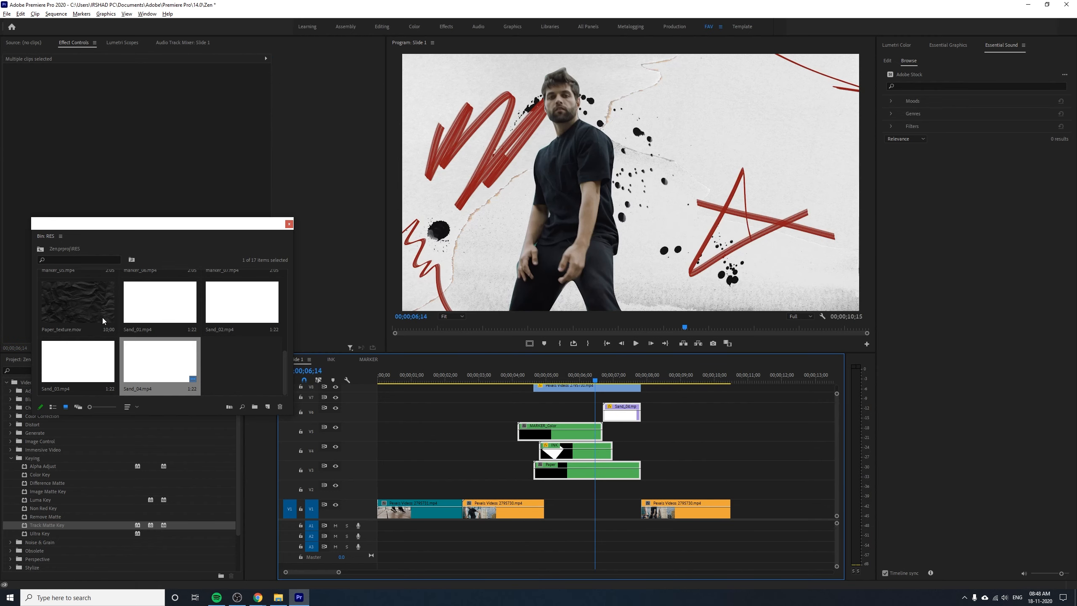
pyautogui.click(105, 321)
pyautogui.moveTo(79, 309); pyautogui.dragTo(537, 492)
pyautogui.press('-')
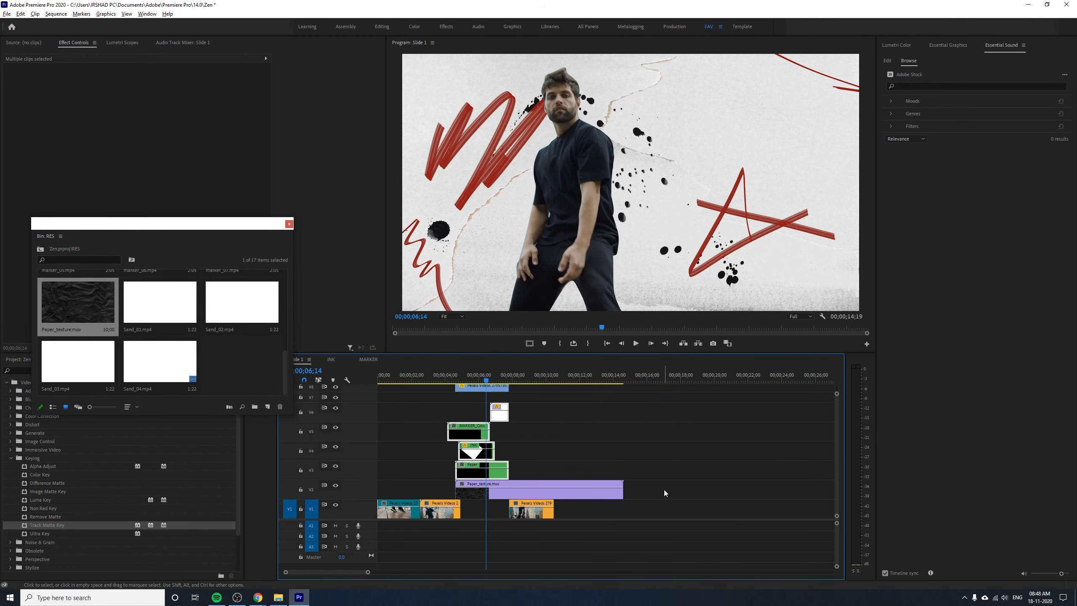
pyautogui.moveTo(622, 493); pyautogui.dragTo(507, 495)
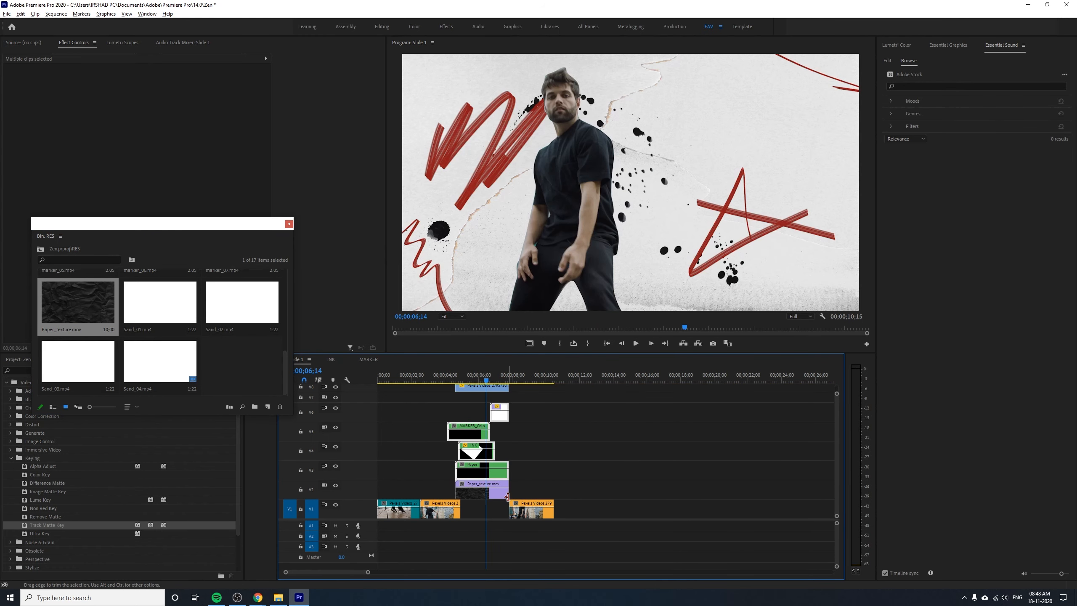
# - Place Paper_texture.mov on V3 directly above the Paper nest on V2, aligned with it, and set its blend mode to Overlay
pyautogui.press('=')
pyautogui.moveTo(563, 496); pyautogui.dragTo(575, 497)
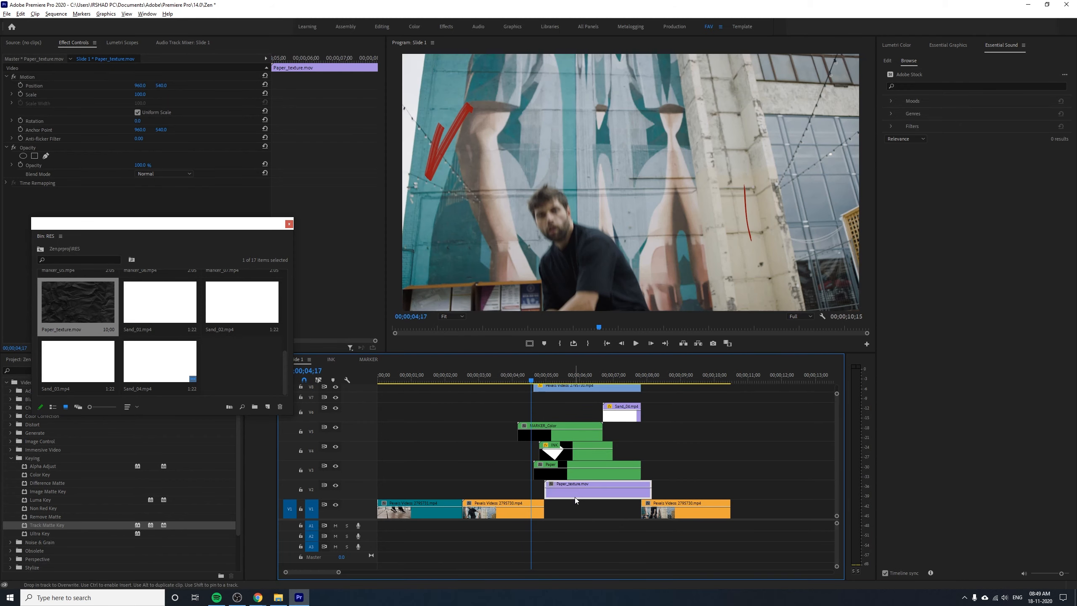
pyautogui.press('space')
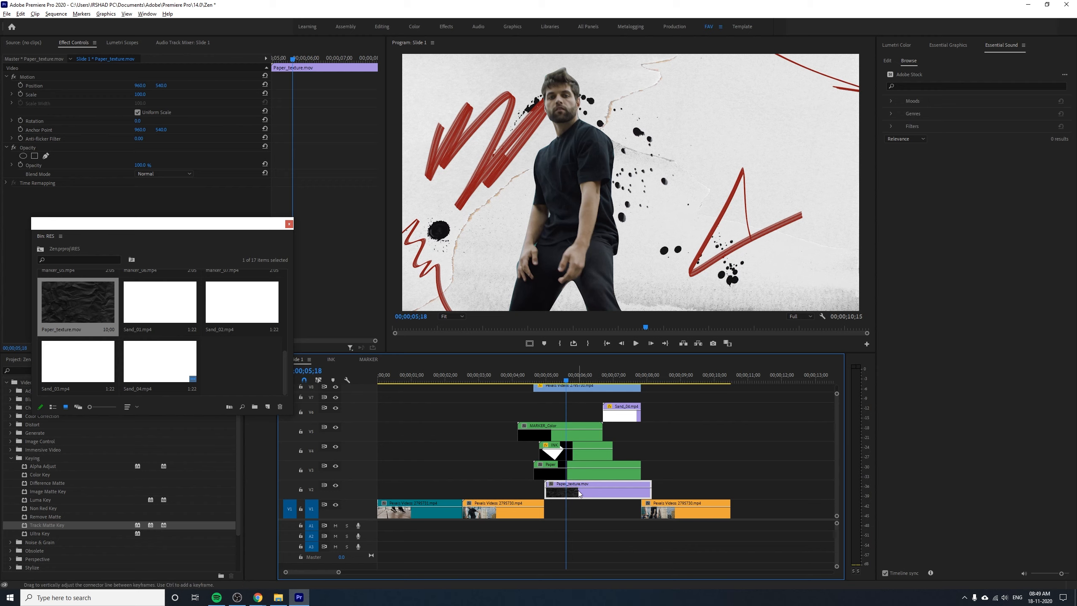
pyautogui.moveTo(578, 492); pyautogui.dragTo(547, 480)
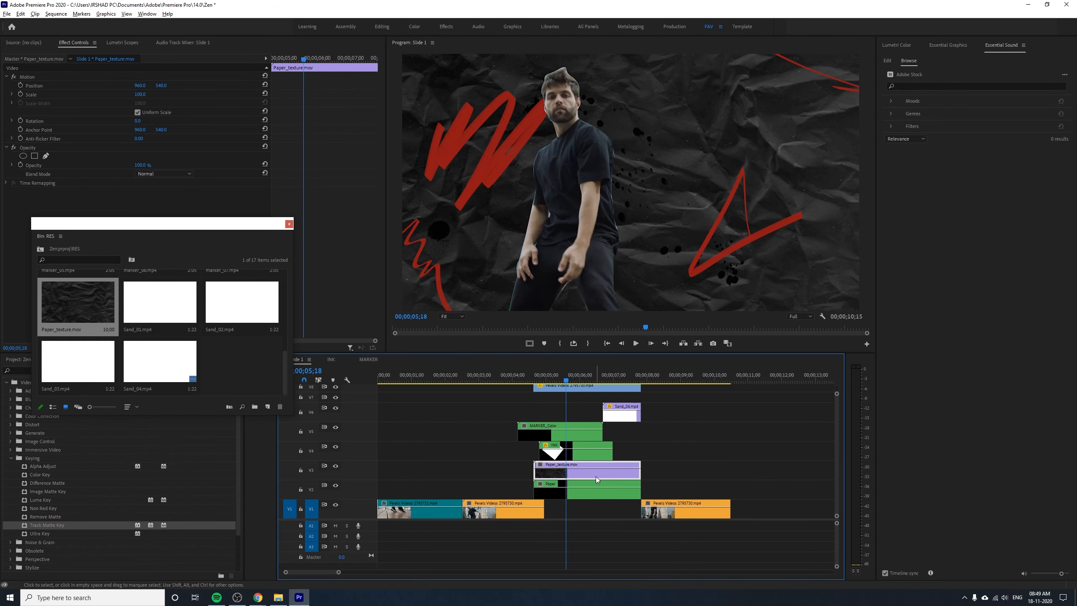
pyautogui.click(163, 174)
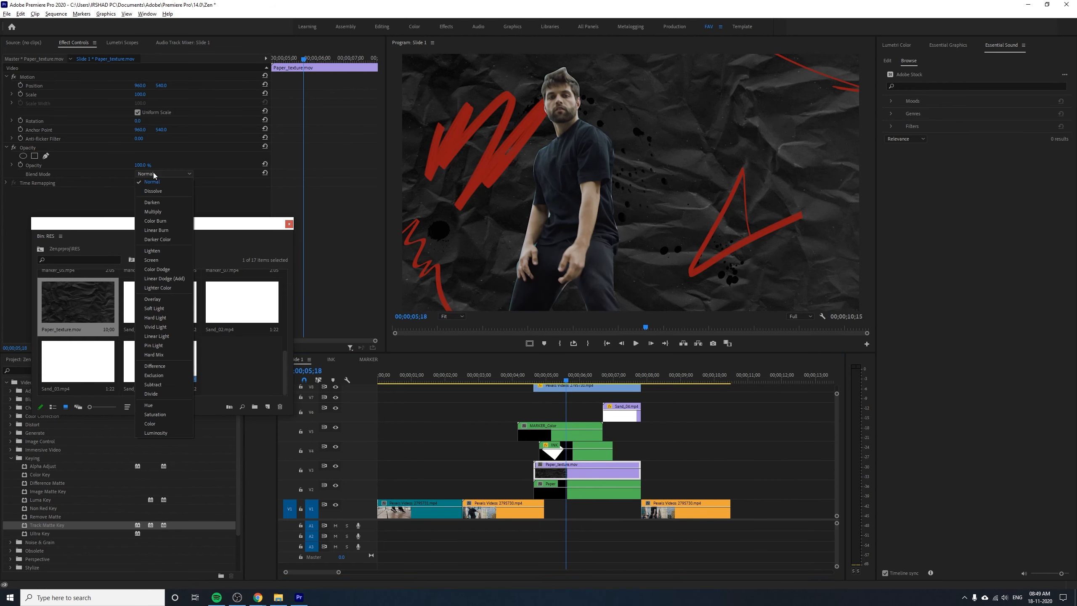
pyautogui.click(161, 299)
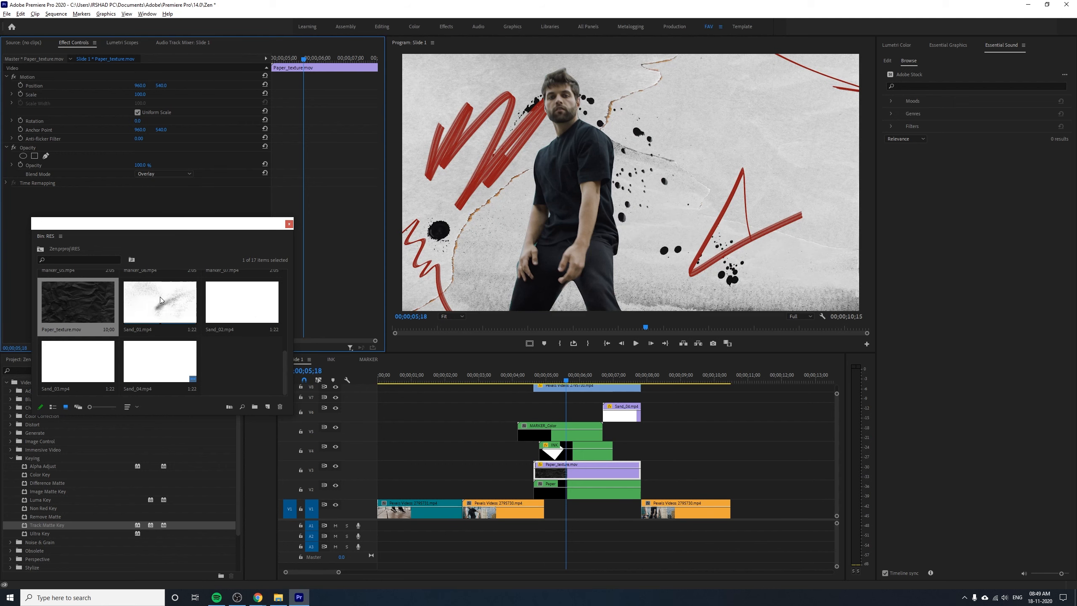
# - Play back the texture overlay and slow the Paper_texture.mov clip to 55% speed
pyautogui.press('space')
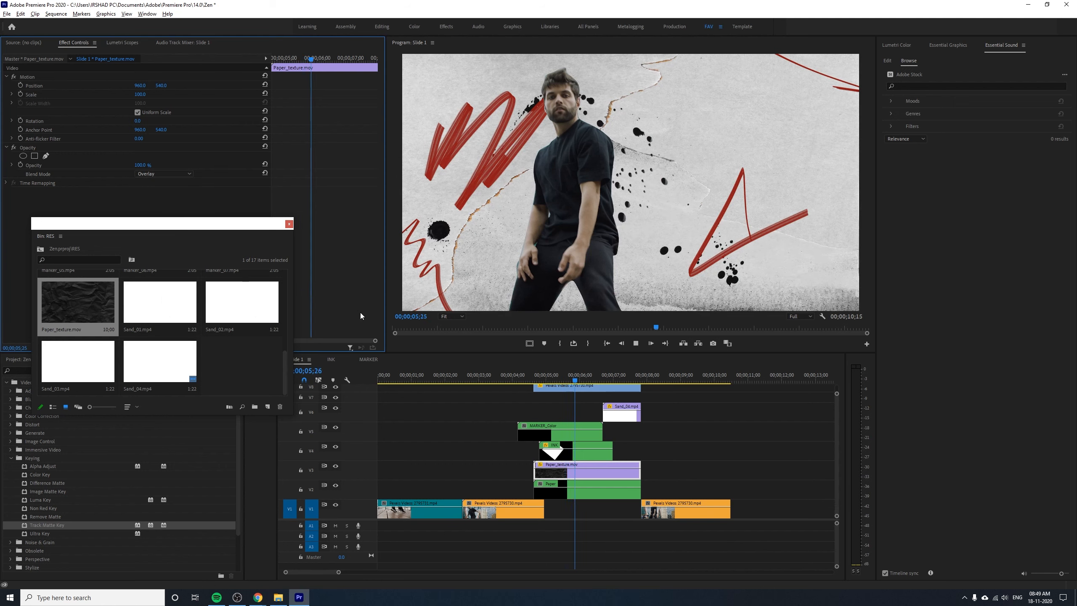
pyautogui.click(530, 377)
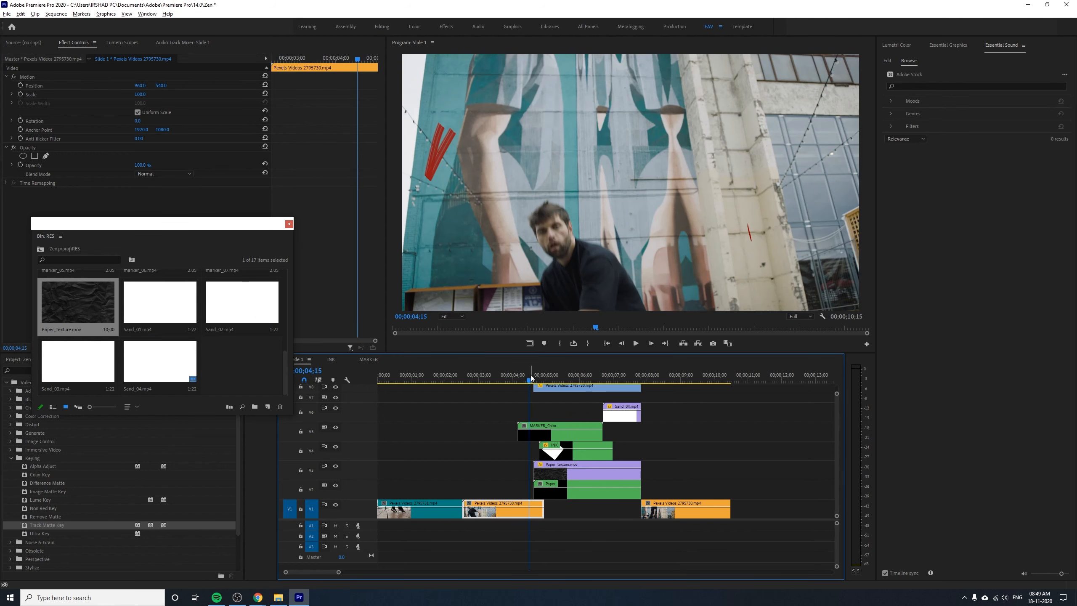
pyautogui.press('space')
pyautogui.click(591, 471)
pyautogui.rightClick(591, 471)
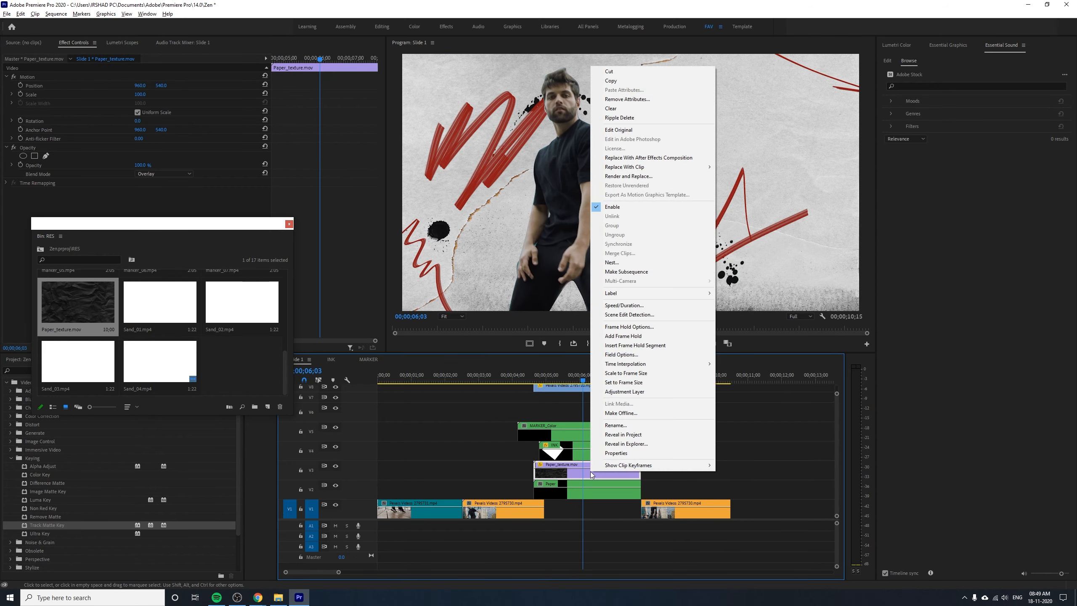
pyautogui.click(632, 306)
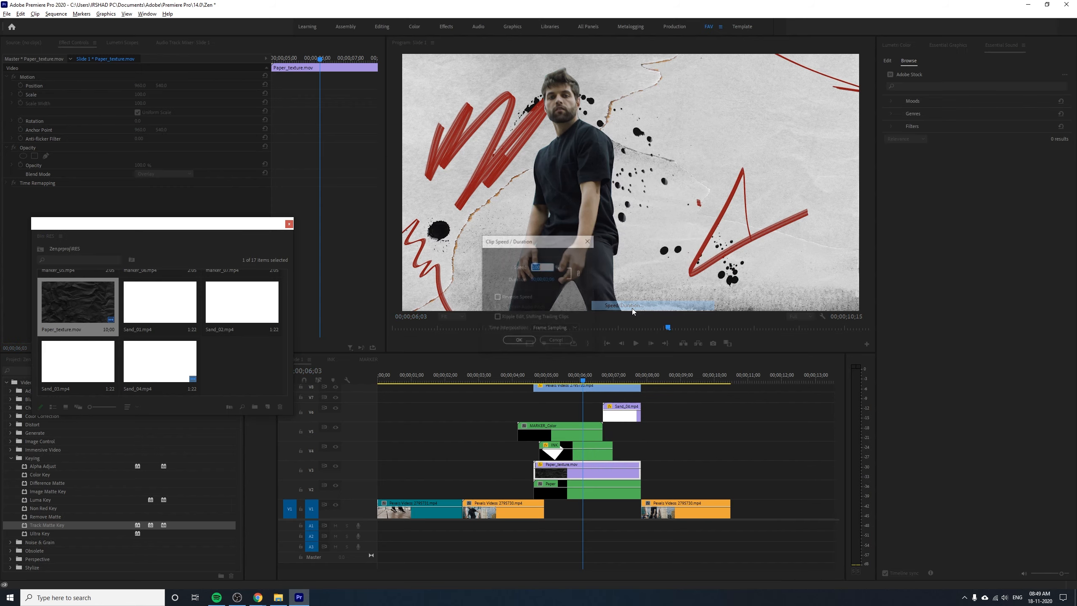
pyautogui.write('55')
pyautogui.press('Return')
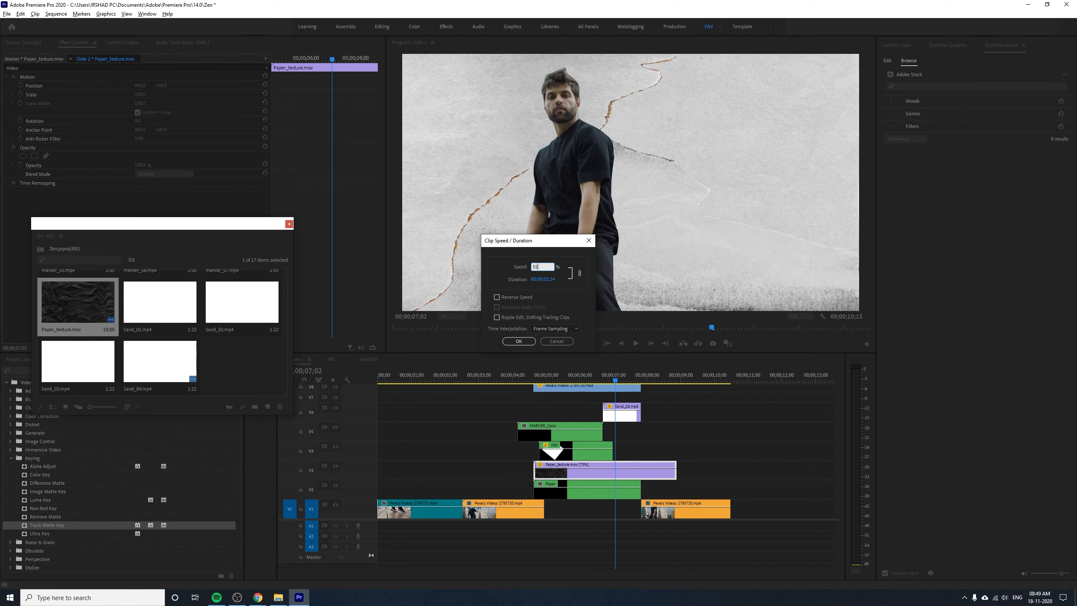
# - Play back the slowed paper texture, trim its end to match the Paper nest and save the project
pyautogui.click(523, 374)
pyautogui.press('space')
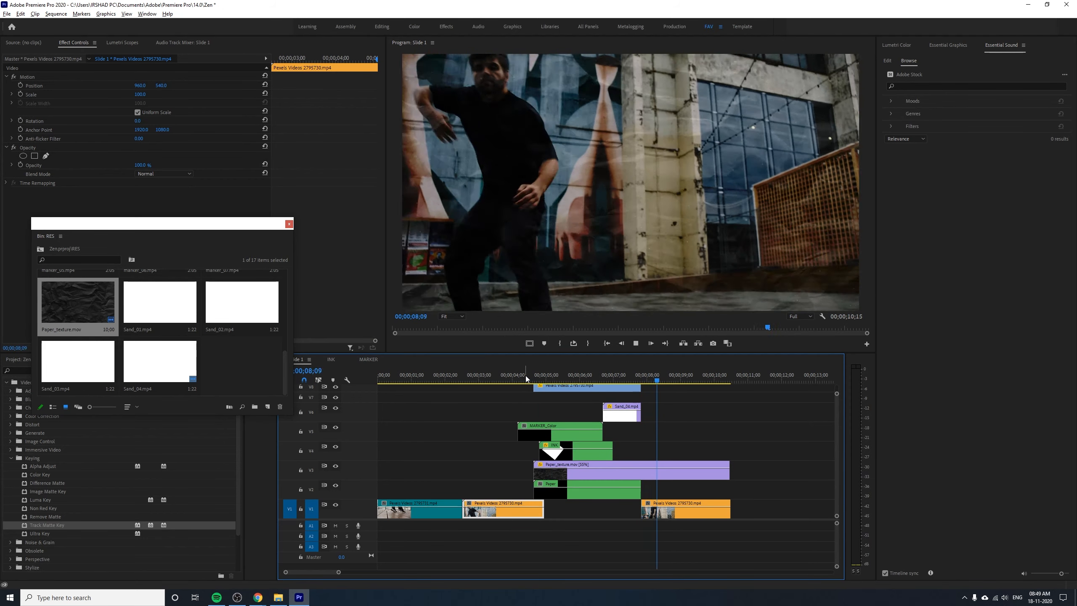
pyautogui.press('space')
pyautogui.moveTo(724, 474); pyautogui.dragTo(640, 475)
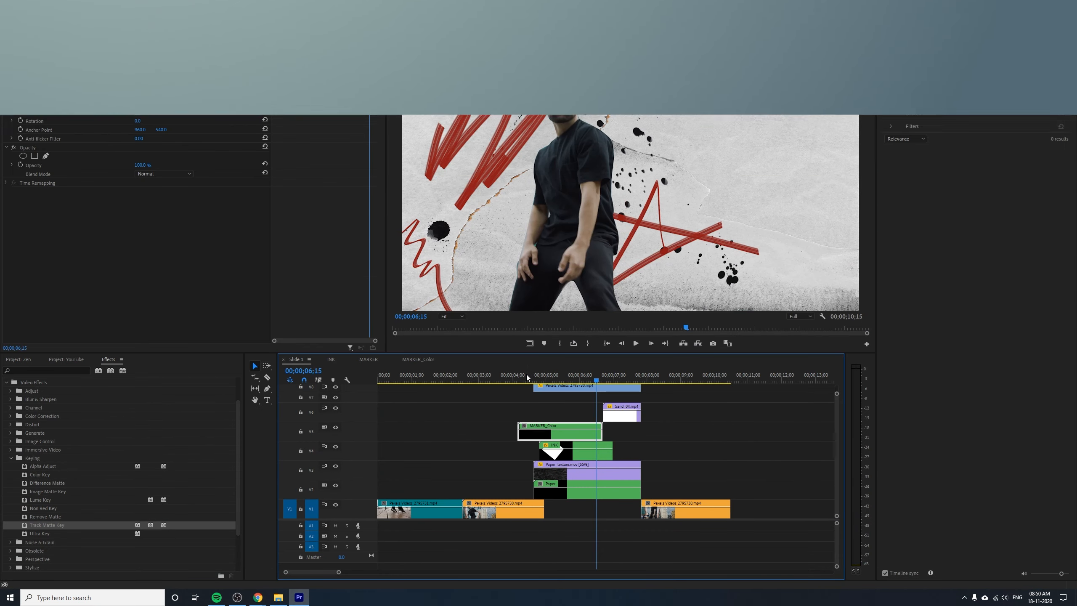
pyautogui.hotkey('ctrl', 's')
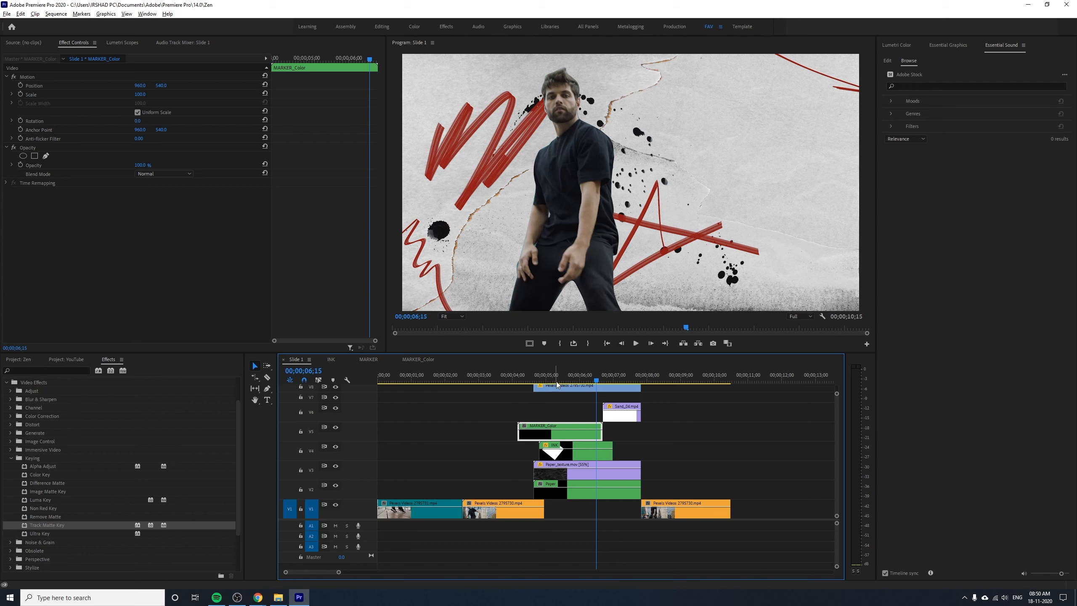
# - Add the IPC_Auto Resize Title_04 template on V7 beneath the masked subject clip and trim its end to match that clip
pyautogui.click(655, 438)
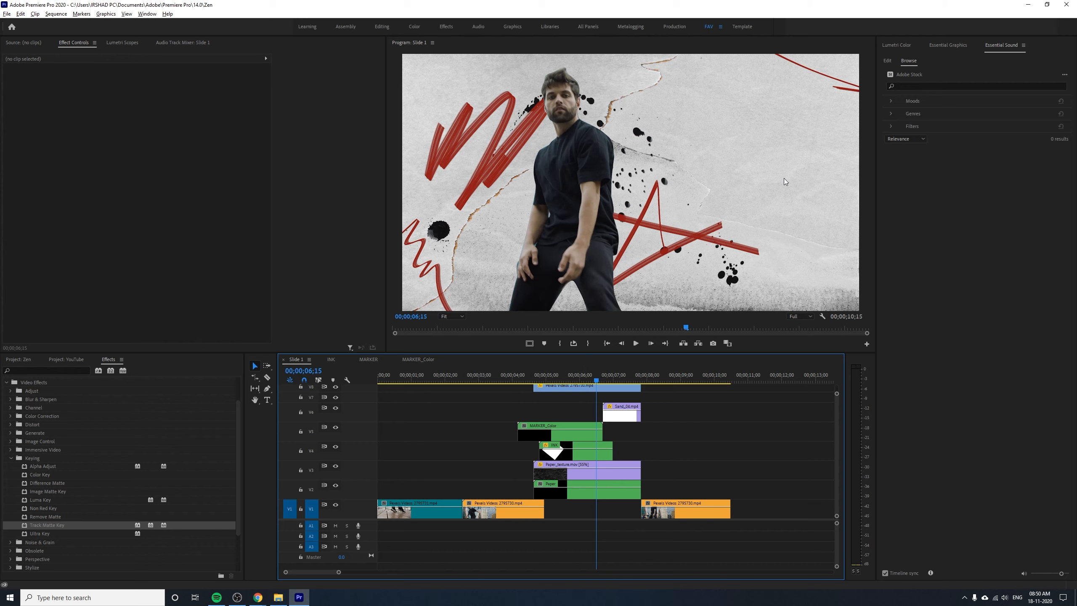
pyautogui.click(947, 46)
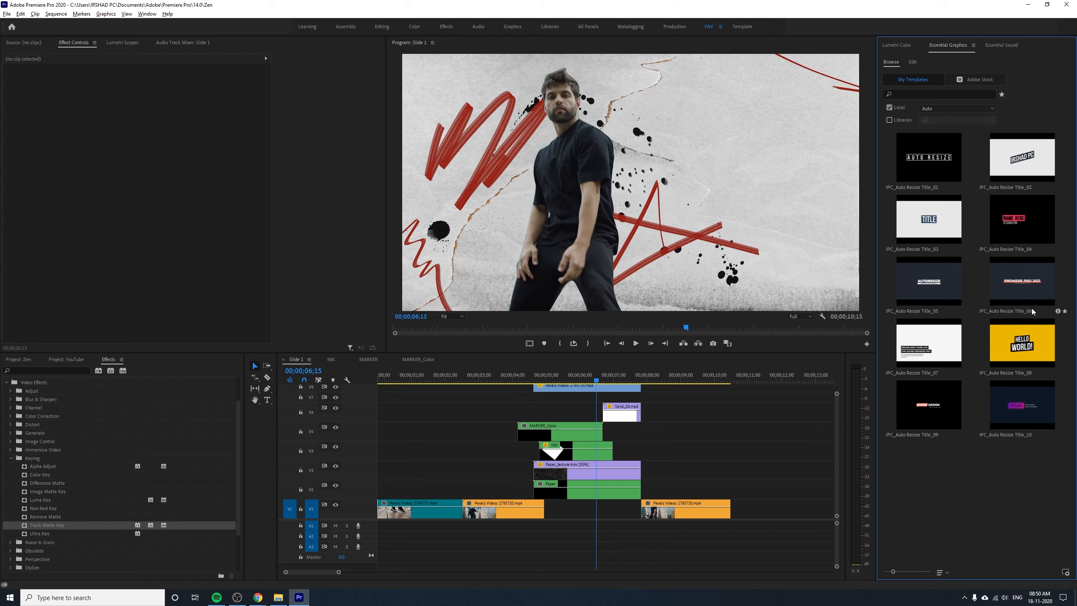
pyautogui.moveTo(1026, 226); pyautogui.dragTo(540, 399)
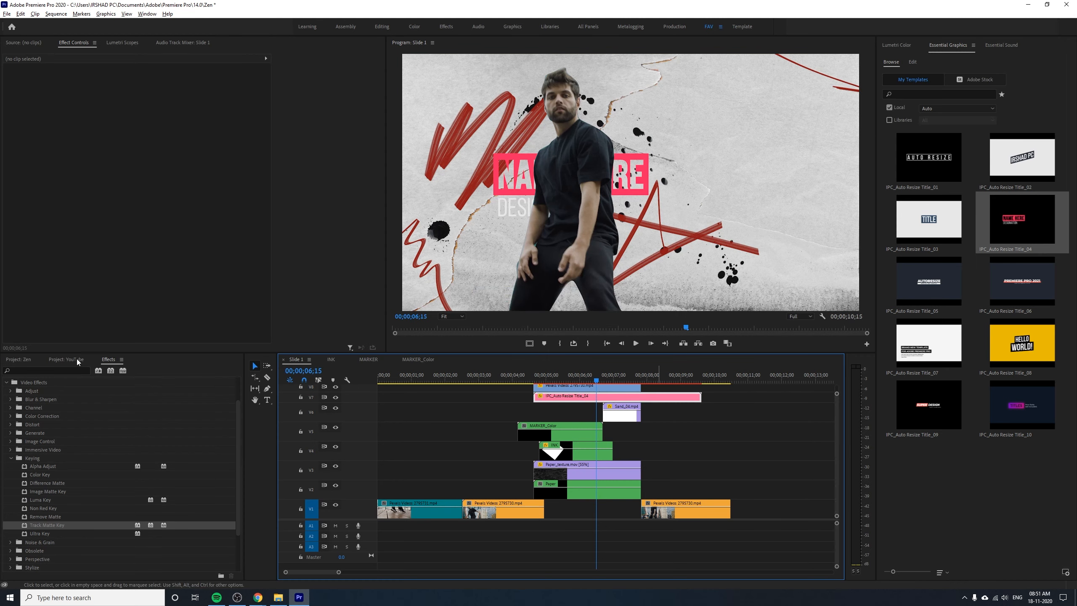
pyautogui.hotkey('shift', '1')
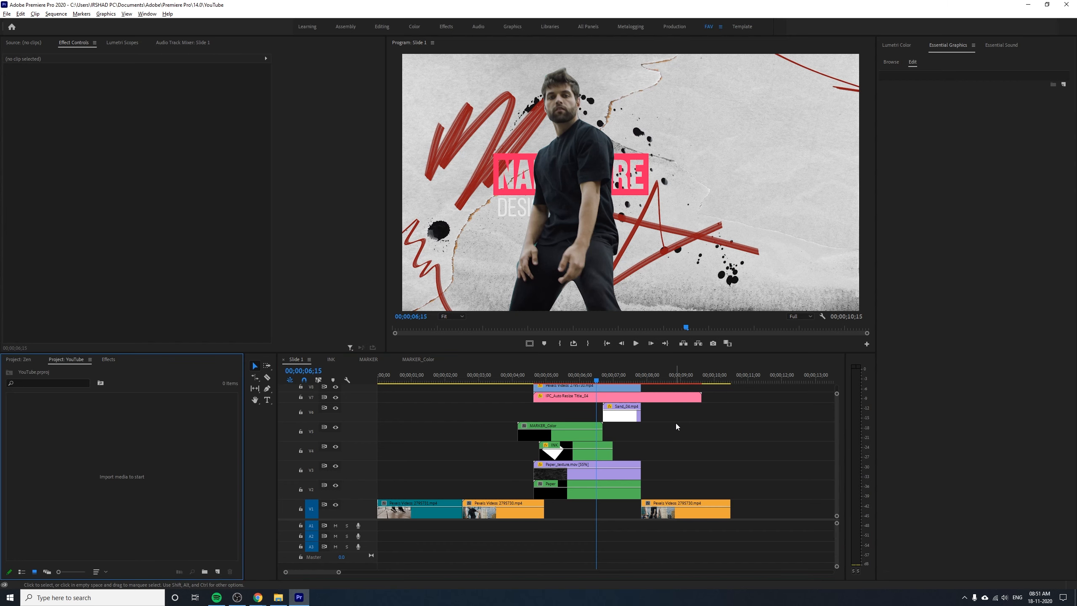
pyautogui.click(655, 396)
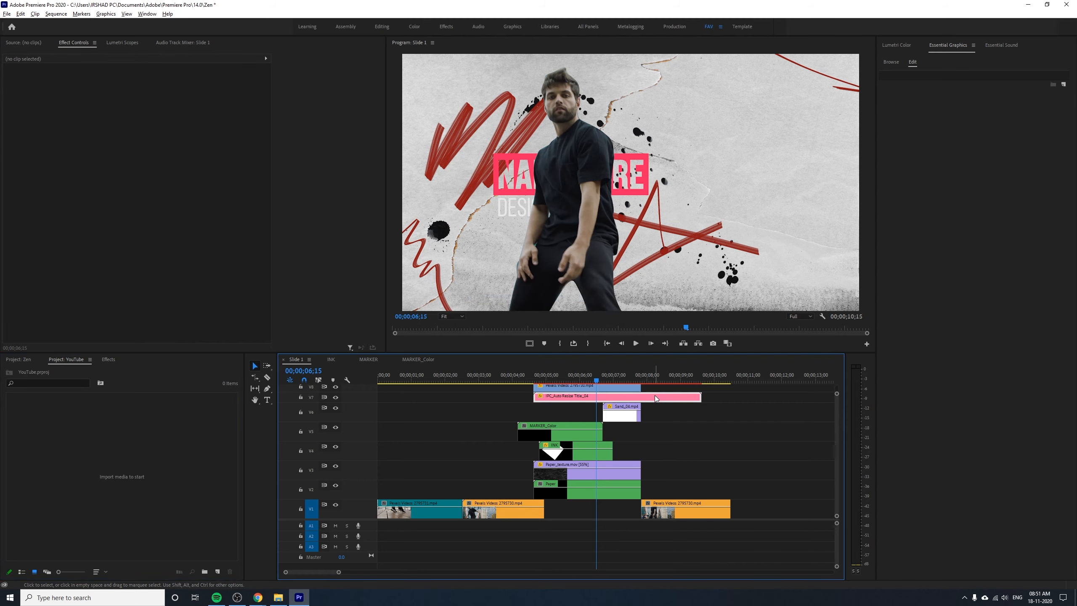
pyautogui.moveTo(700, 397); pyautogui.dragTo(640, 404)
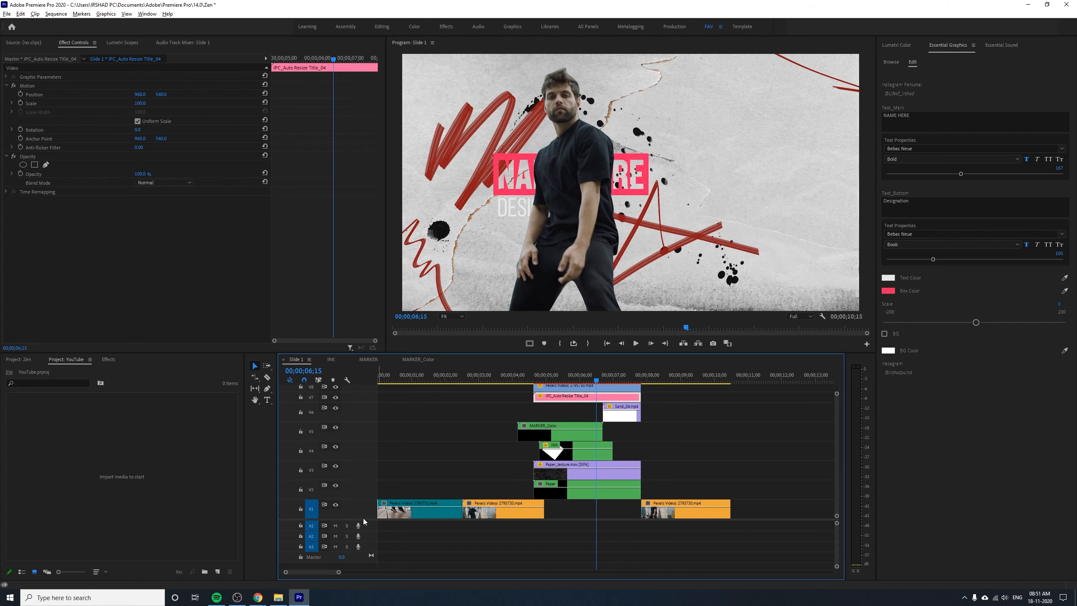
pyautogui.moveTo(368, 521); pyautogui.dragTo(369, 530)
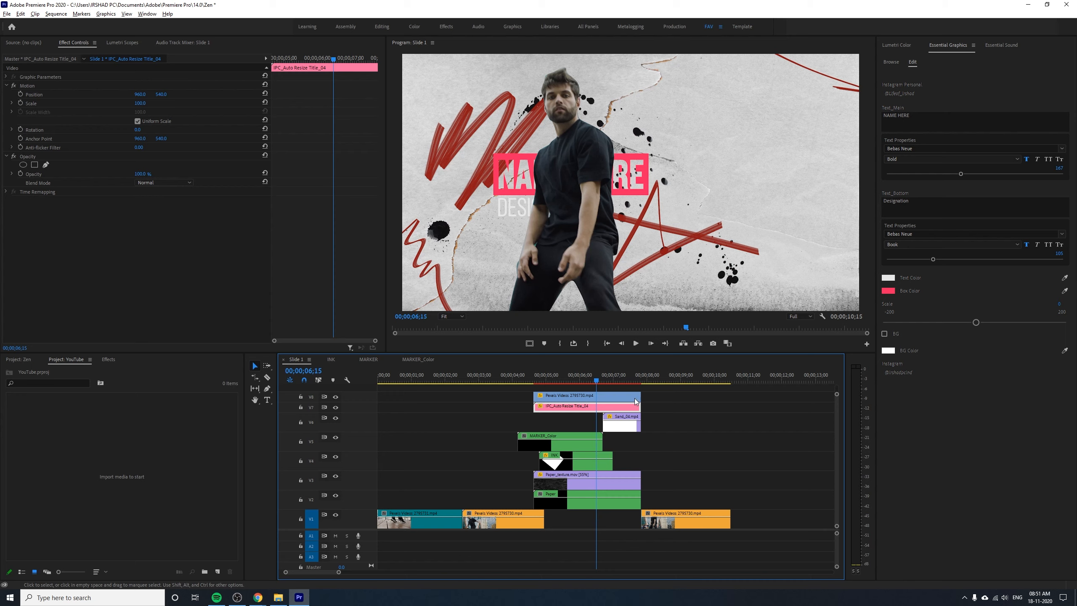
# - Recolor the title's box to the marker strokes' red and move the title beside the subject at position 1538, 244
pyautogui.click(1066, 291)
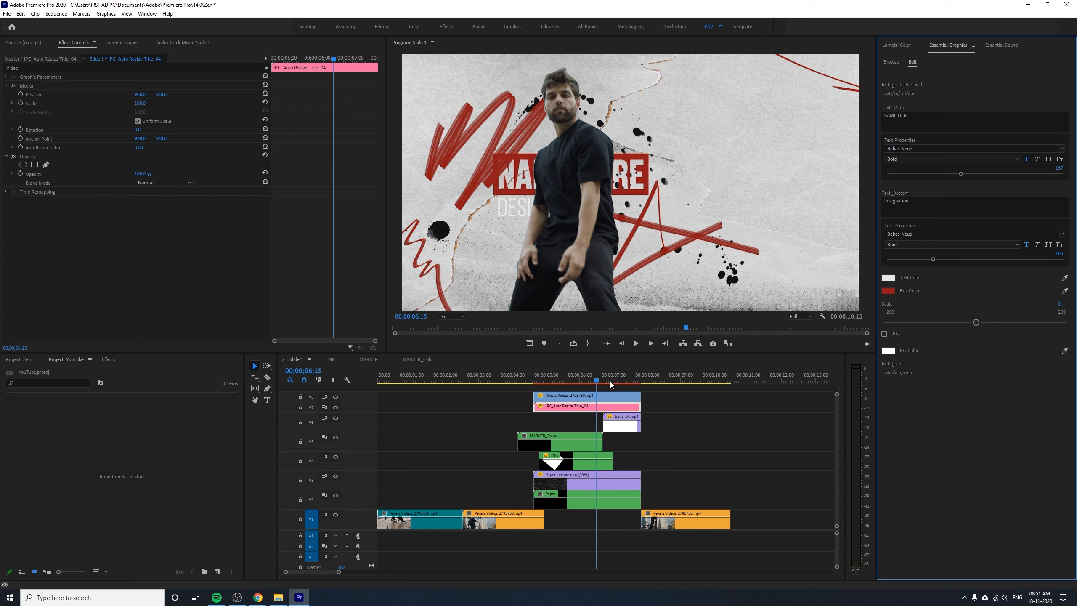
pyautogui.moveTo(140, 94); pyautogui.dragTo(460, 94)
pyautogui.moveTo(161, 94); pyautogui.dragTo(77, 94)
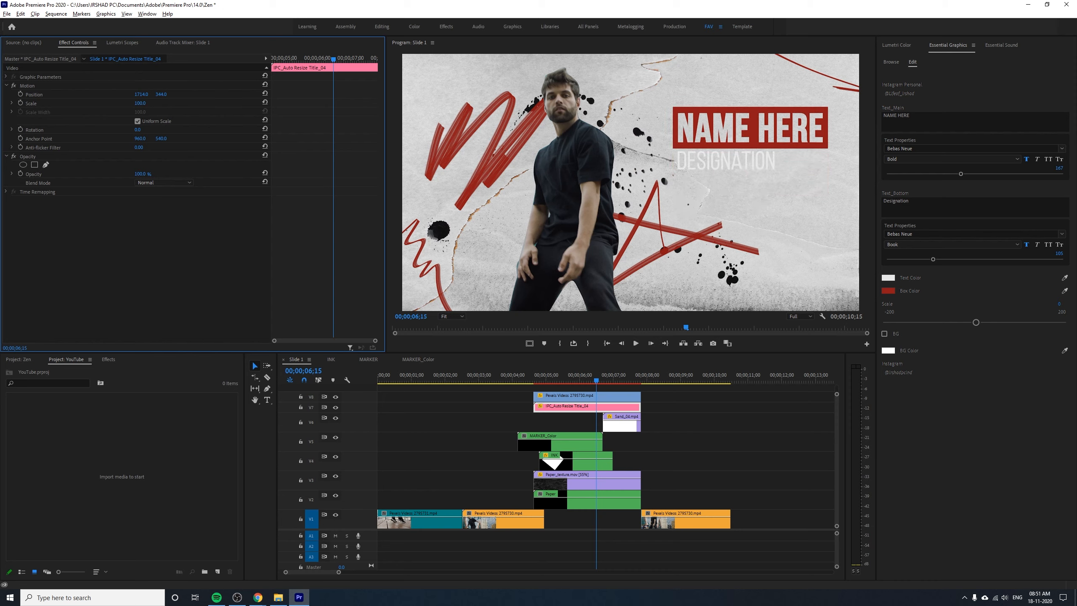
pyautogui.moveTo(147, 94); pyautogui.dragTo(72, 94)
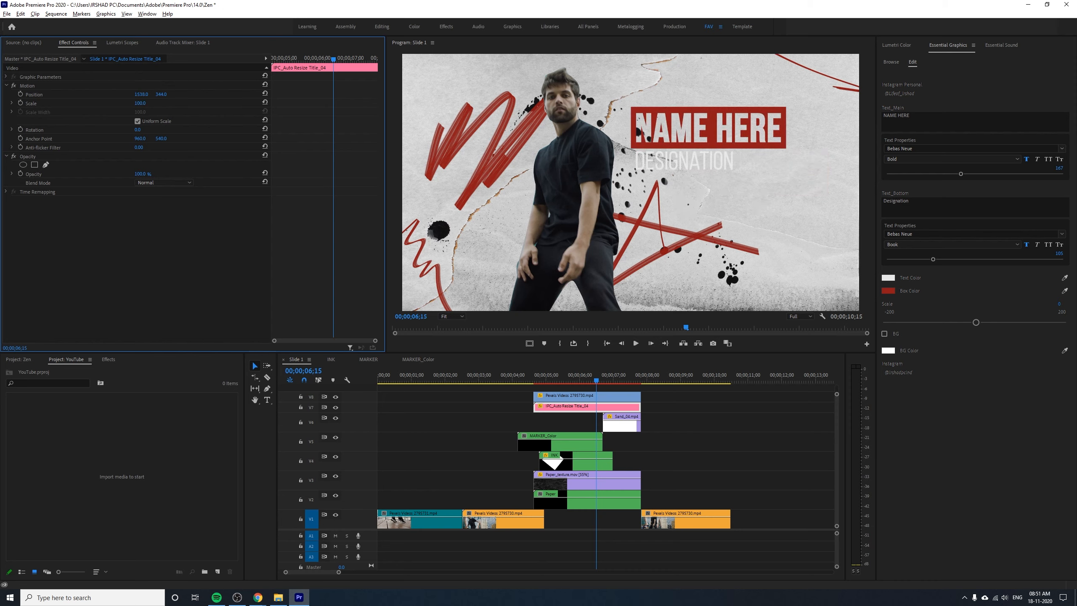
# - Replace the title's main text with the person's name and the bottom text with "Dancer"
pyautogui.click(913, 114)
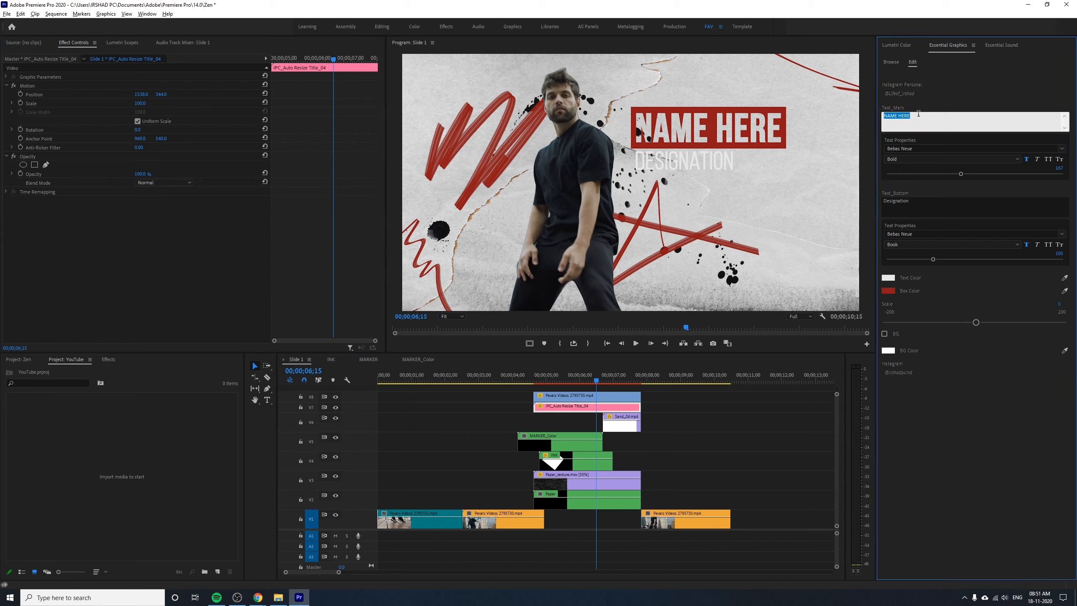
pyautogui.write('Jhon Doe')
pyautogui.click(949, 434)
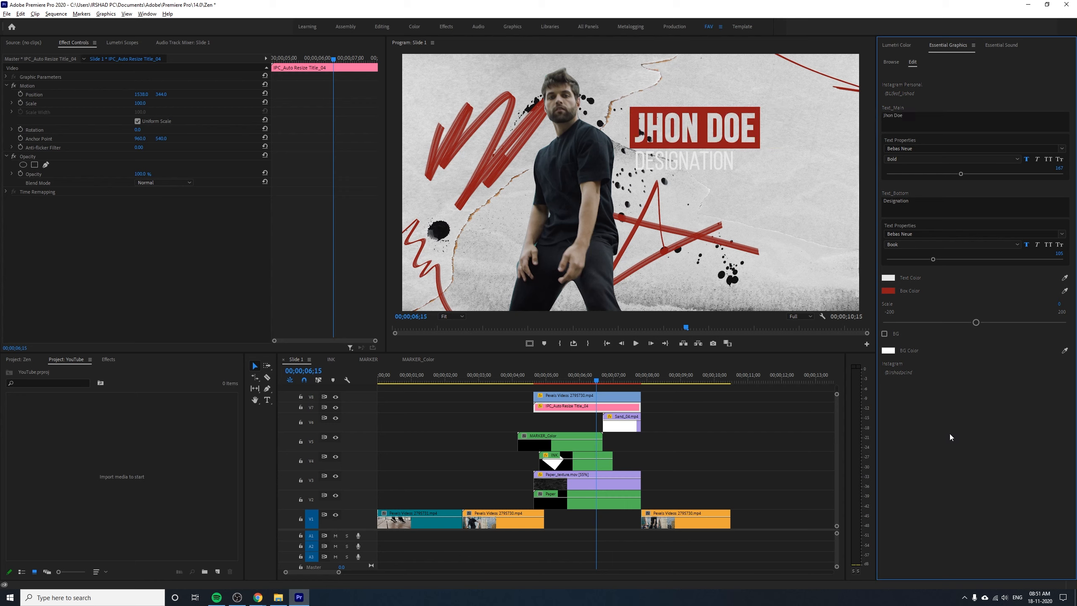
pyautogui.click(932, 203)
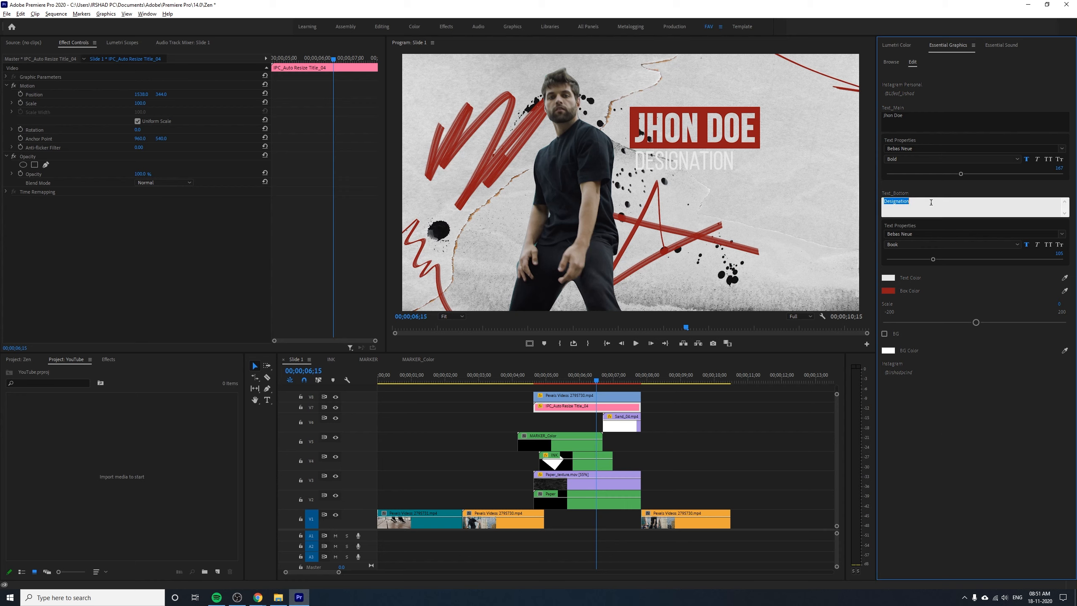
pyautogui.write('Dancer')
pyautogui.click(942, 451)
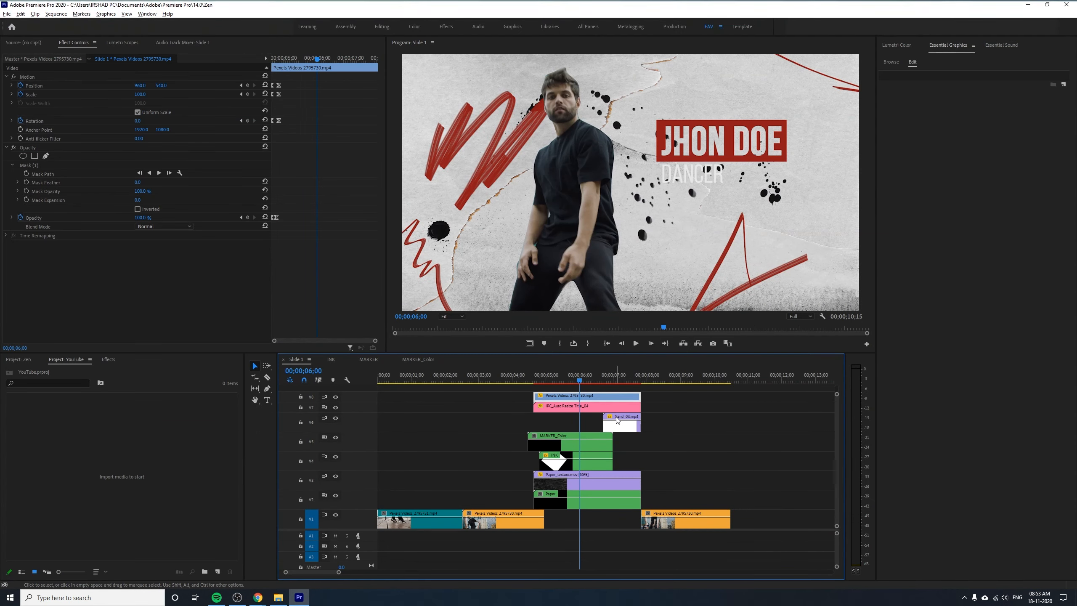
# - Move the title above the masked subject clip and duplicate the subject clip onto V7 directly beneath the original
pyautogui.click(593, 408)
pyautogui.moveTo(593, 407); pyautogui.dragTo(593, 386)
pyautogui.click(582, 397)
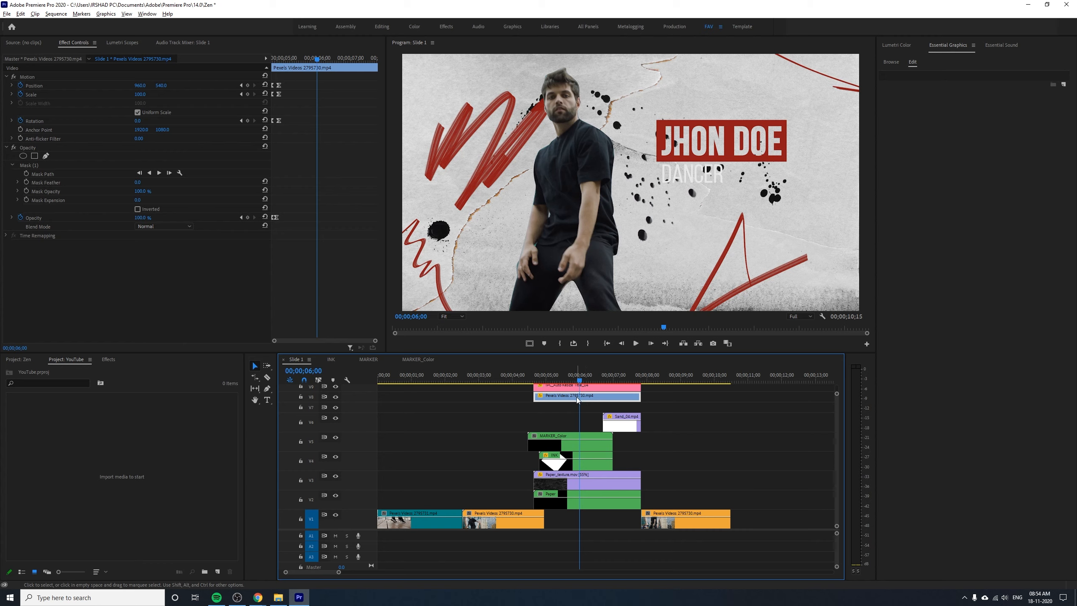
pyautogui.moveTo(574, 399); pyautogui.dragTo(581, 410)
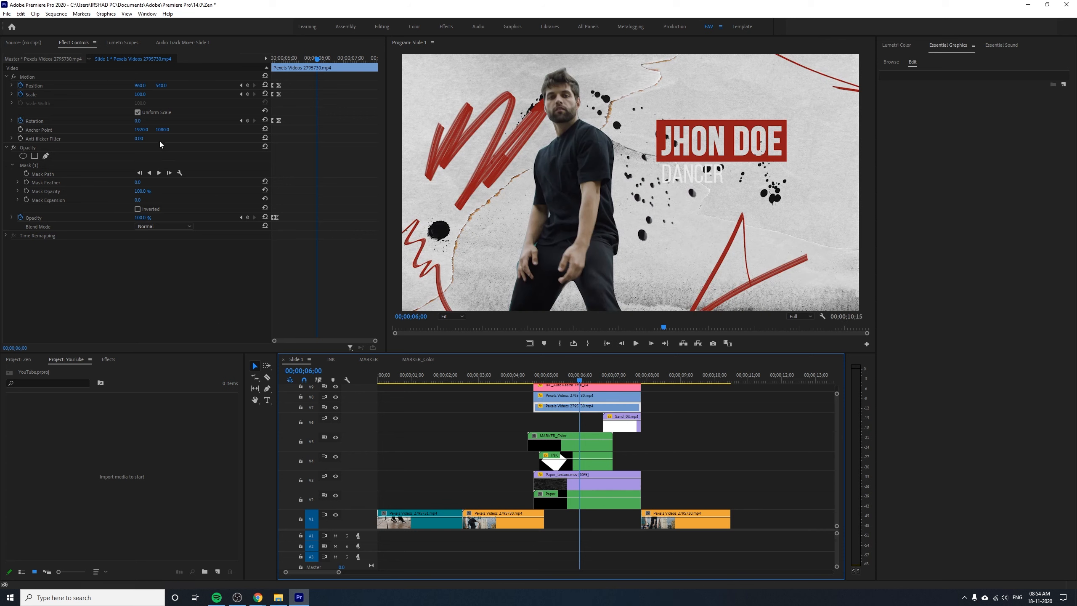
# - Shift the duplicated subject horizontally so it stands partly behind the original, on its left
pyautogui.moveTo(604, 242); pyautogui.dragTo(720, 242)
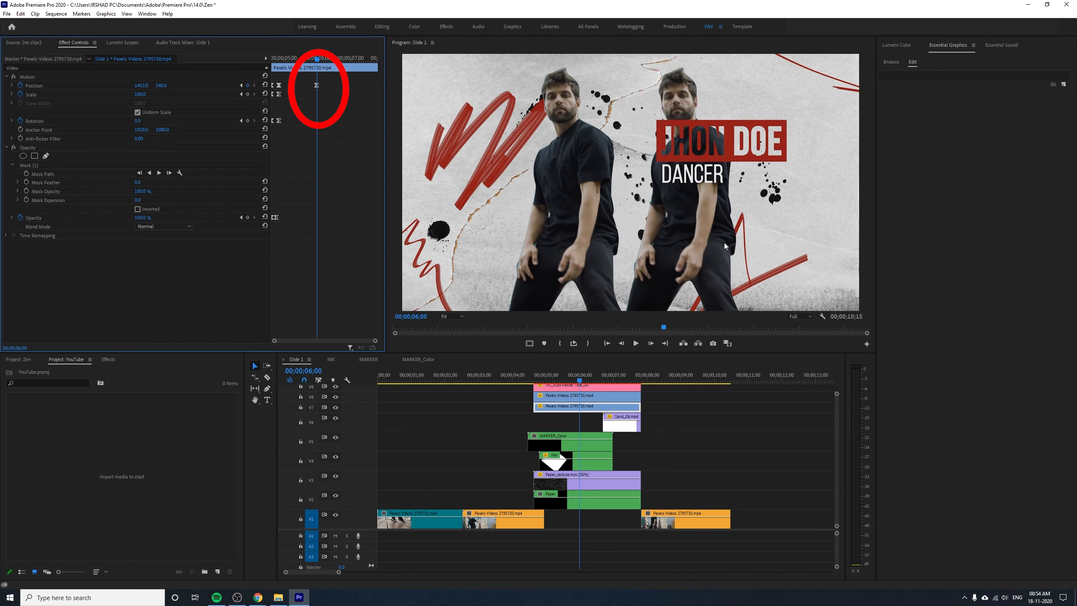
pyautogui.hotkey('ctrl', 'z')
pyautogui.moveTo(140, 85); pyautogui.dragTo(109, 86)
# - Try applying the Levels effect directly to the duplicated subject clip on V7
pyautogui.click(571, 411)
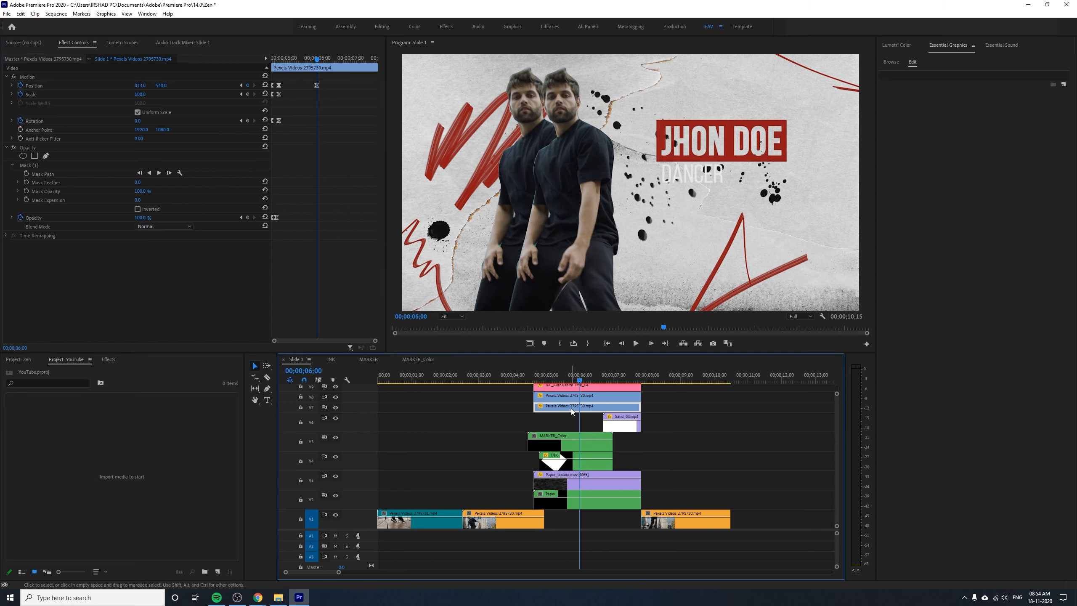
pyautogui.click(107, 360)
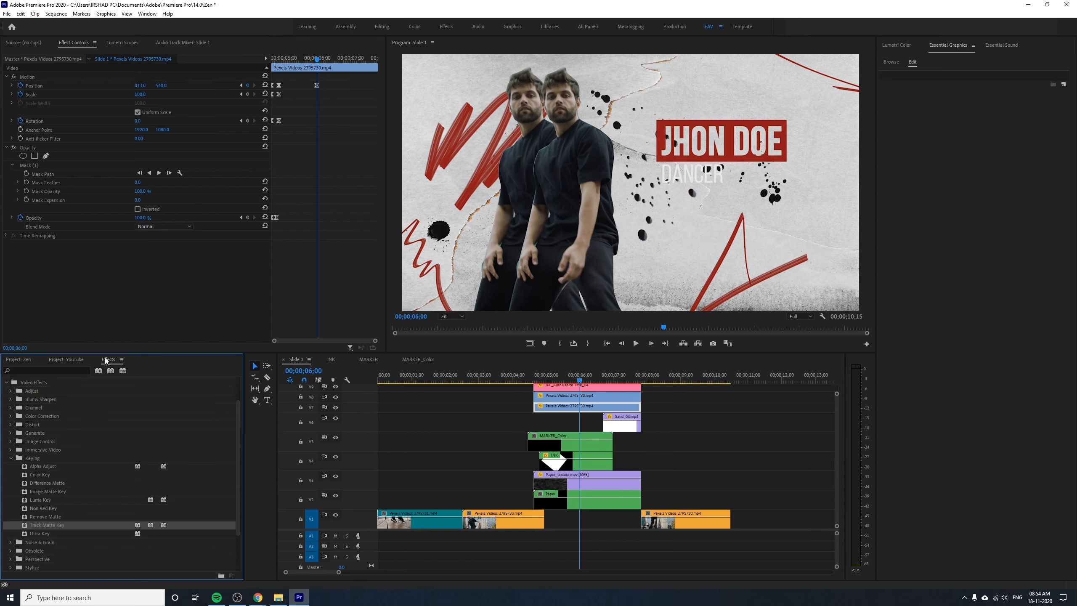
pyautogui.click(12, 458)
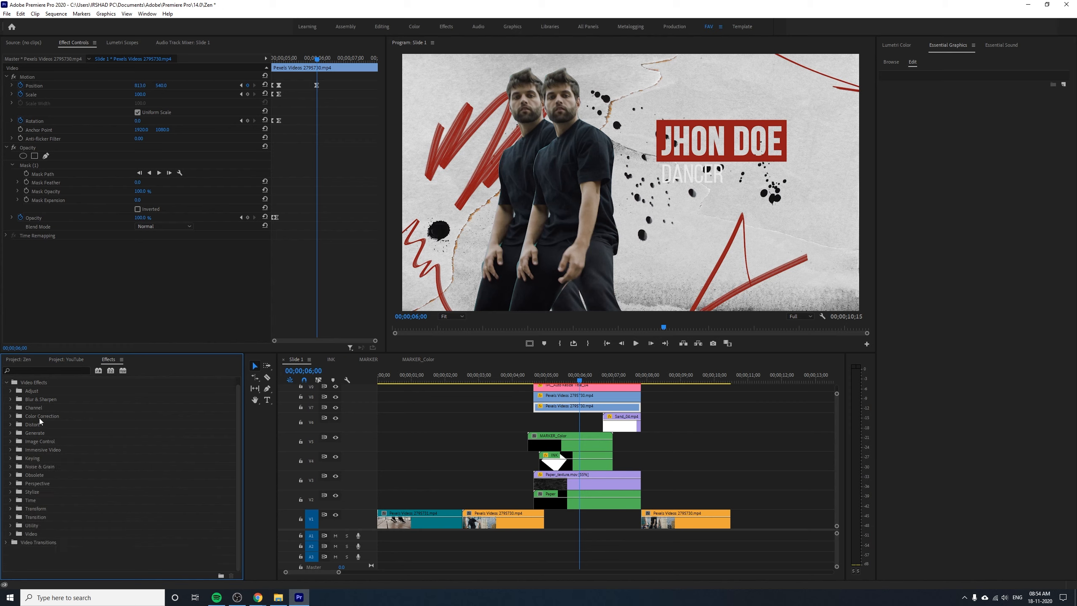
pyautogui.doubleClick(43, 394)
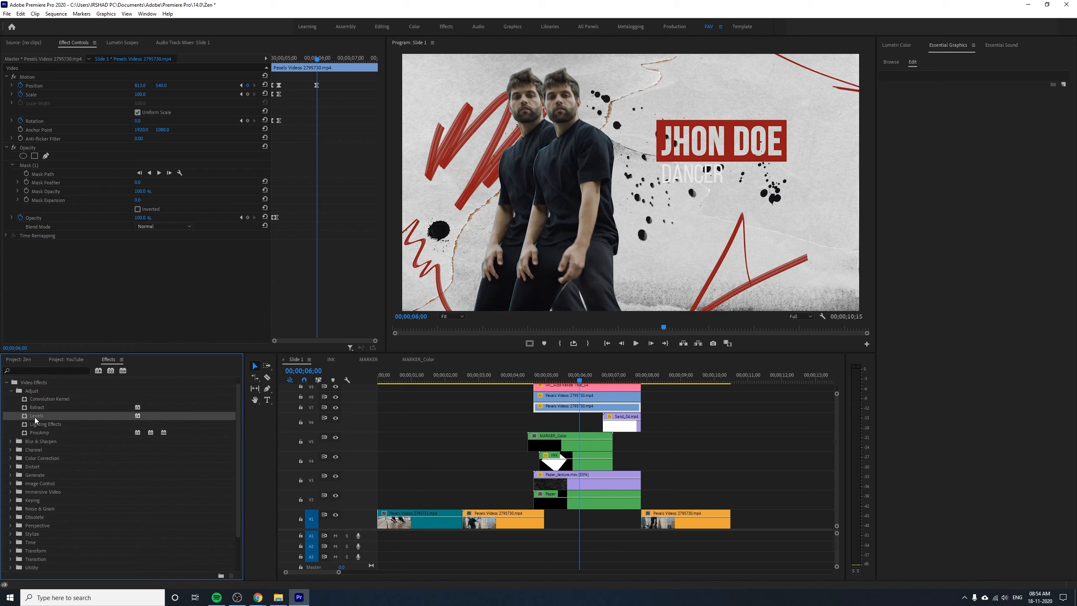
pyautogui.moveTo(38, 419); pyautogui.dragTo(570, 408)
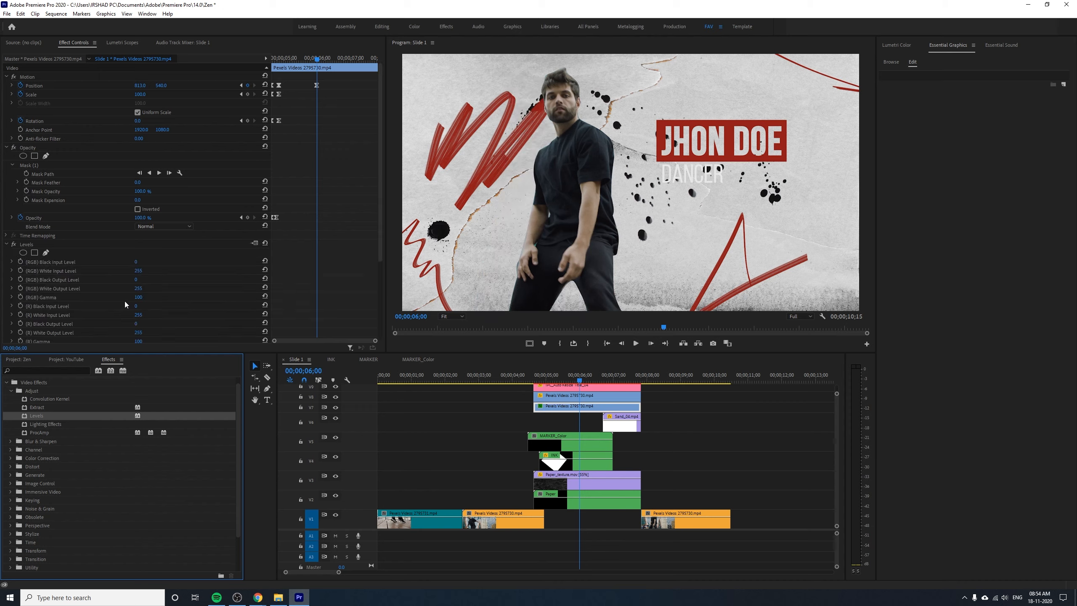
# - Nest the duplicated subject clip on V7, keeping the suggested sequence name
pyautogui.rightClick(571, 408)
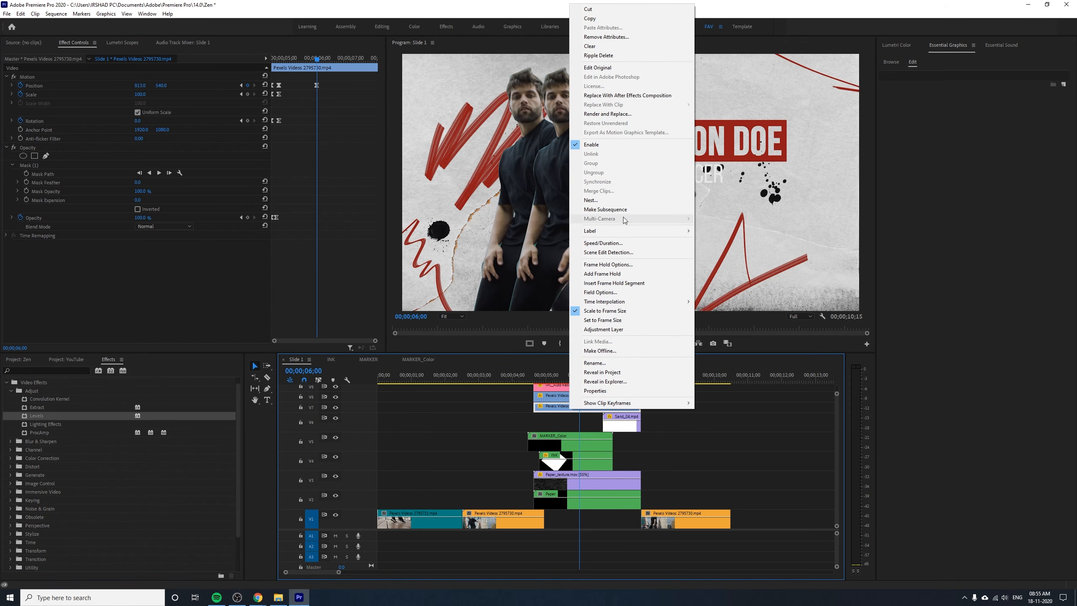
pyautogui.click(594, 202)
pyautogui.press('Return')
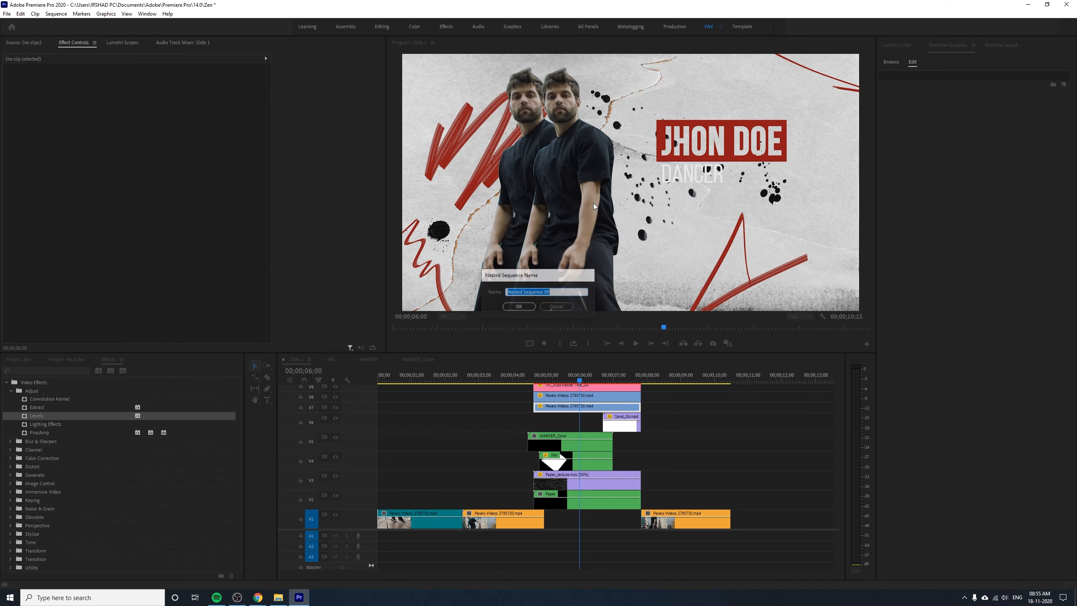
# - Apply Levels to the nested duplicate with RGB White Input Level 0, and shift the silhouette down and closer behind the subject
pyautogui.click(569, 407)
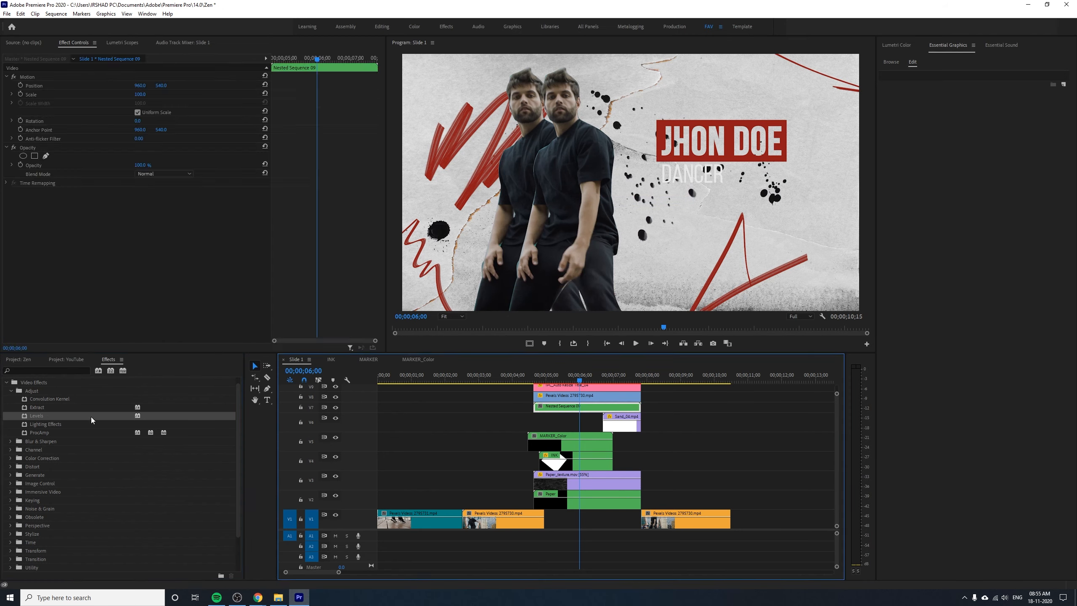
pyautogui.moveTo(67, 416); pyautogui.dragTo(566, 408)
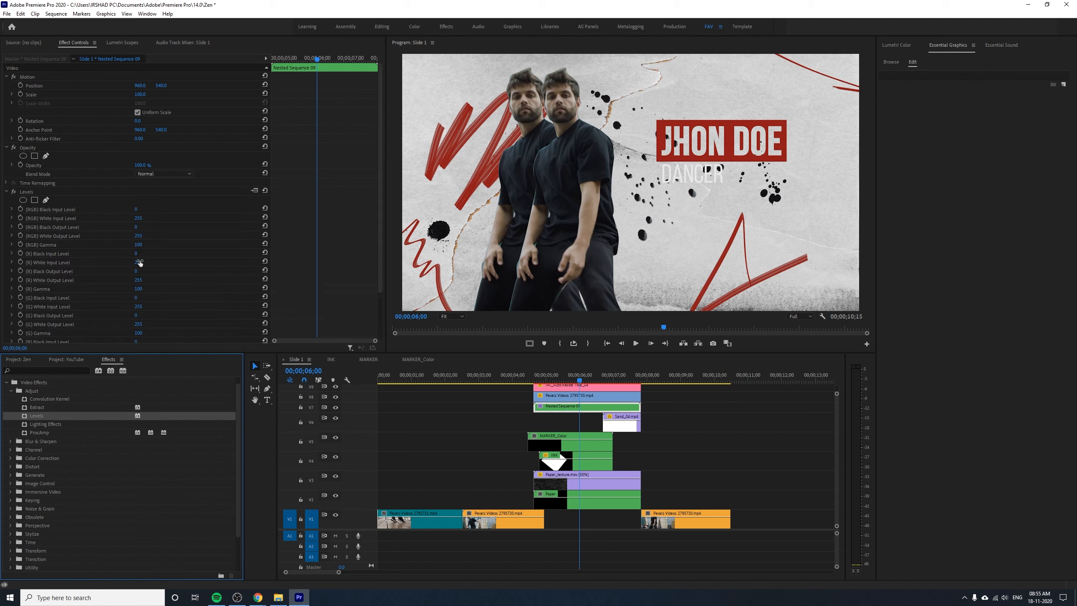
pyautogui.moveTo(137, 209); pyautogui.dragTo(30, 221)
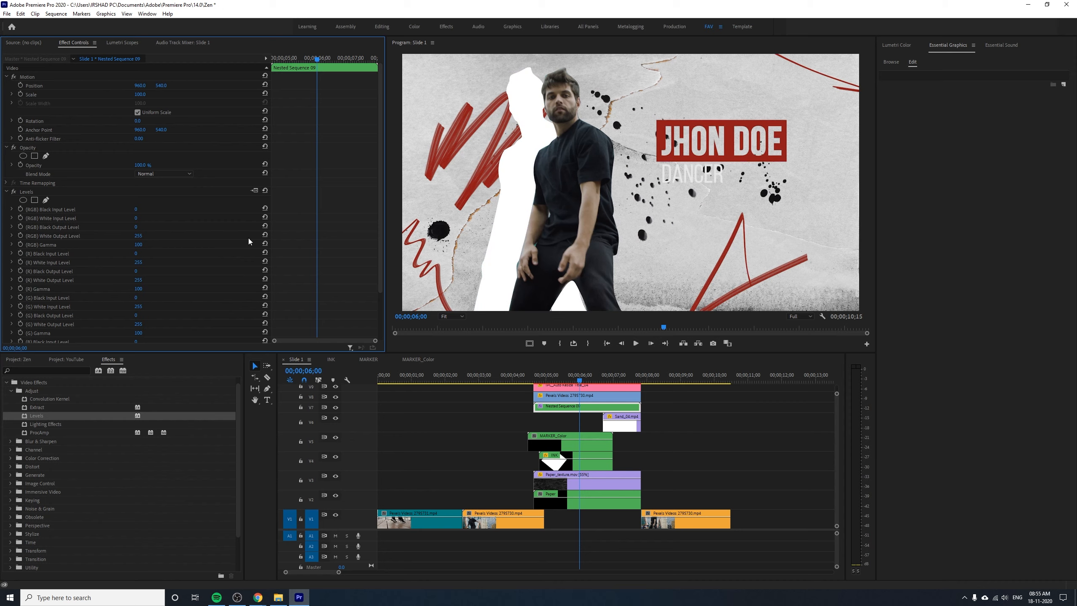
pyautogui.moveTo(164, 86)
pyautogui.mouseDown()
pyautogui.moveTo(185, 85)
pyautogui.moveTo(156, 86)
pyautogui.moveTo(176, 86)
pyautogui.mouseUp()
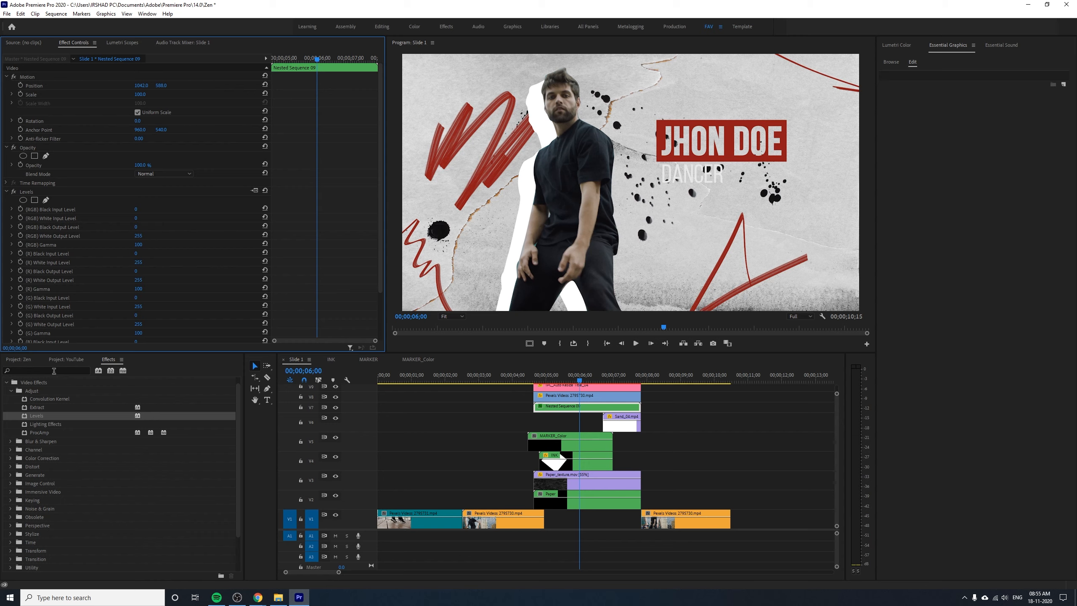
# - Apply the Change to Color effect to the nested silhouette on V7
pyautogui.doubleClick(59, 459)
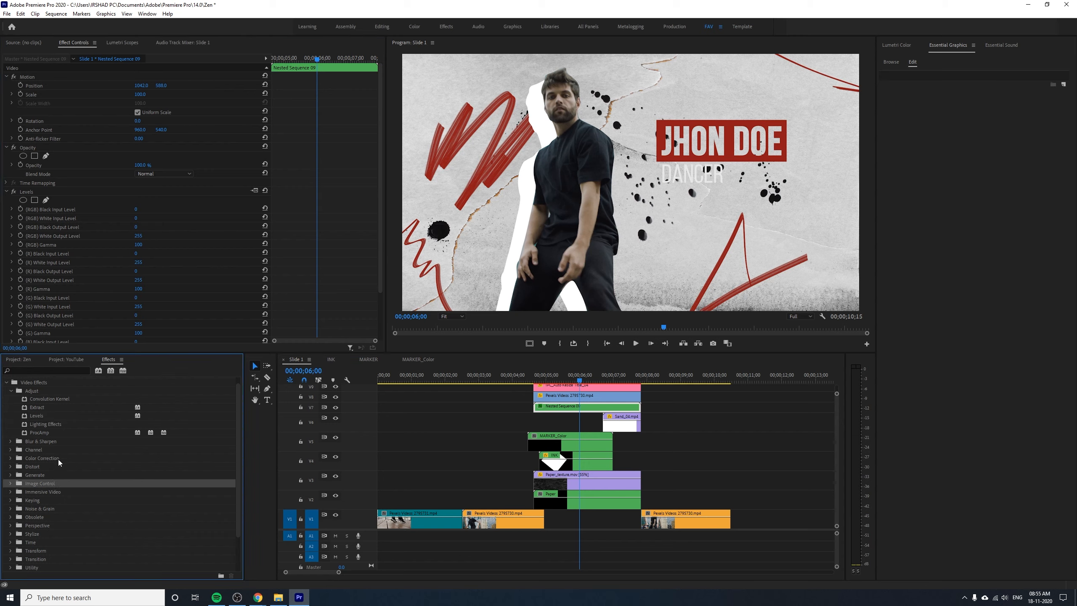
pyautogui.scroll(1, 67, 474)
pyautogui.scroll(-1, 64, 479)
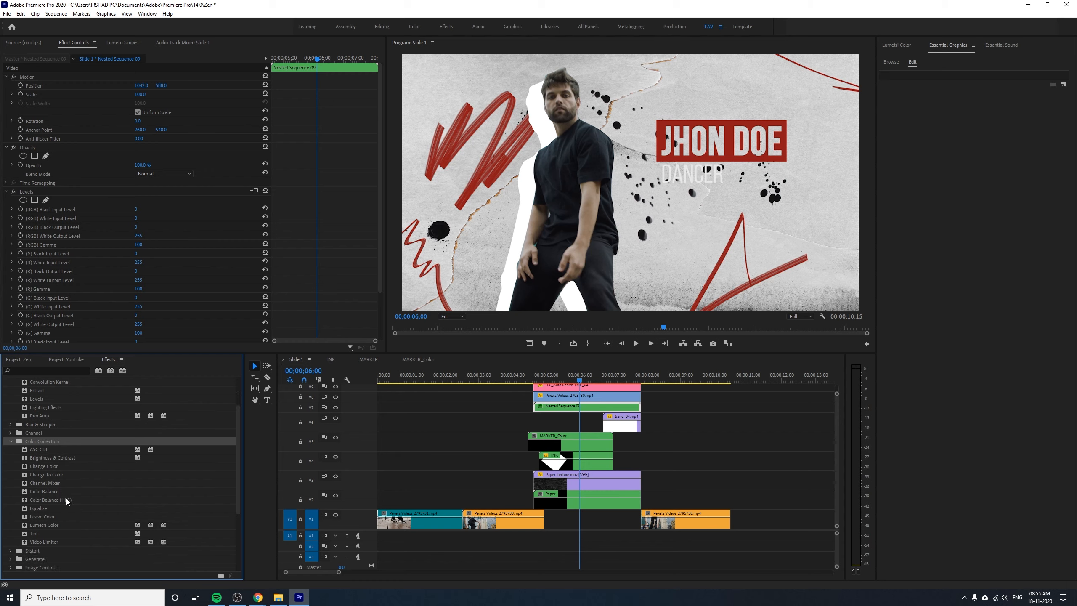
pyautogui.click(67, 475)
pyautogui.moveTo(55, 475); pyautogui.dragTo(575, 411)
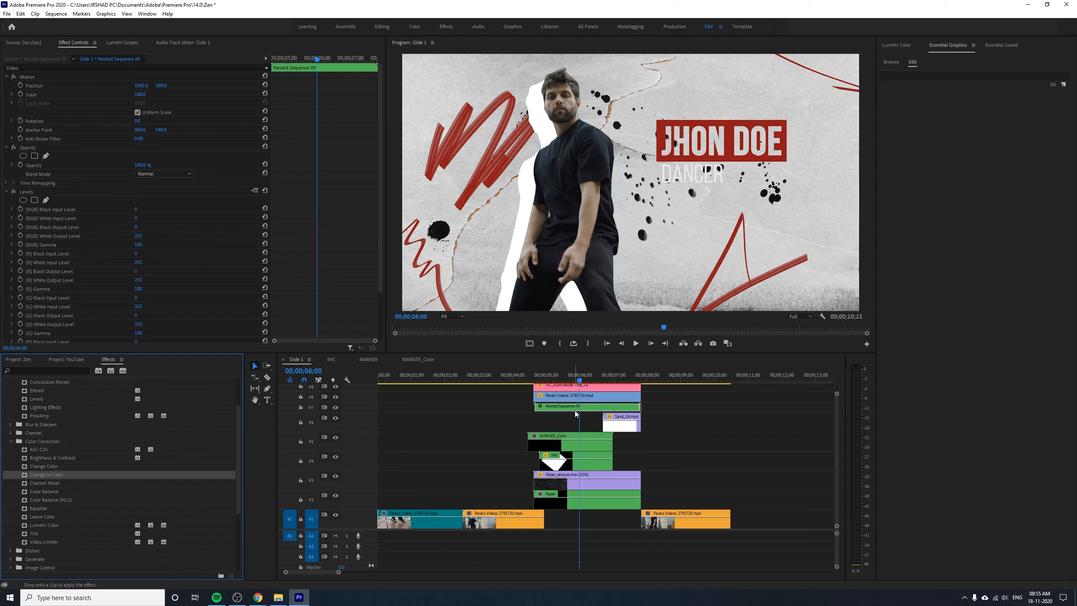
pyautogui.click(7, 192)
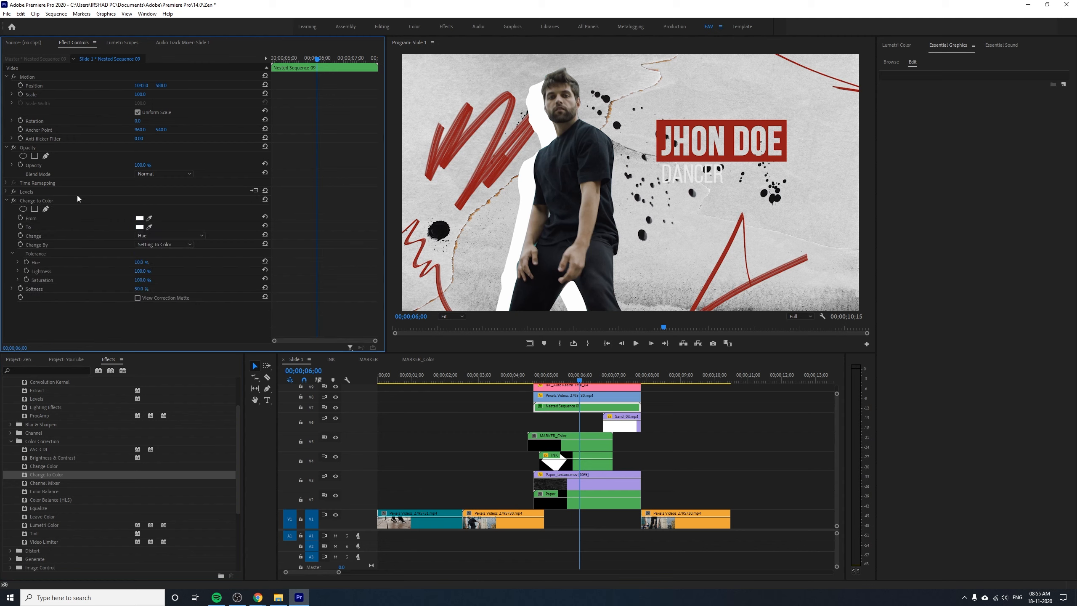
pyautogui.click(36, 202)
# - Change the silhouette's white to the marker strokes' red, with Change set to Hue, Lightness & Saturation
pyautogui.click(149, 218)
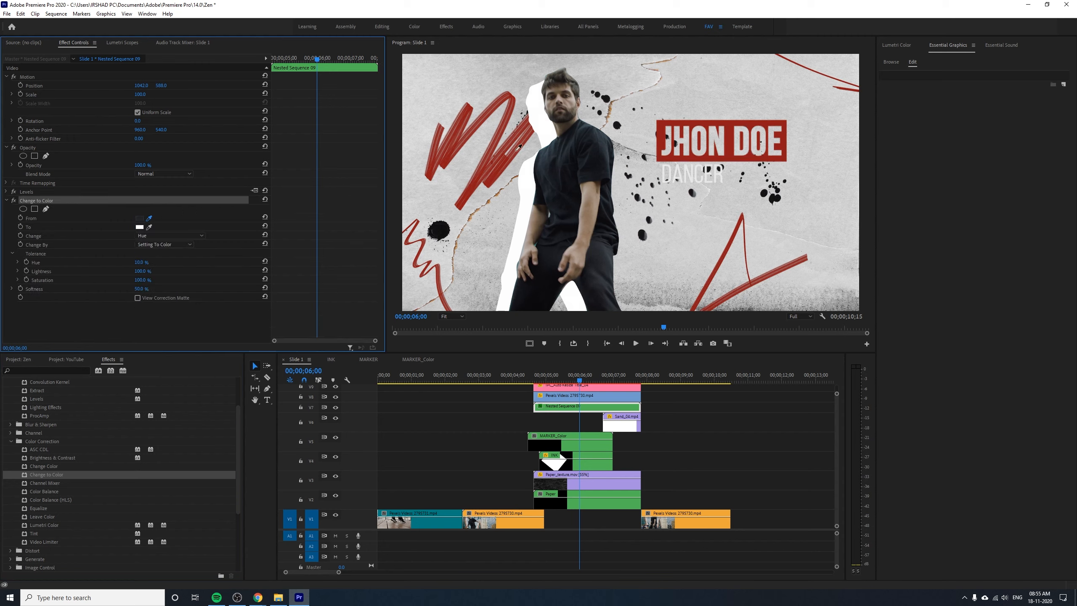
pyautogui.click(546, 127)
pyautogui.click(150, 228)
pyautogui.click(499, 171)
pyautogui.click(144, 236)
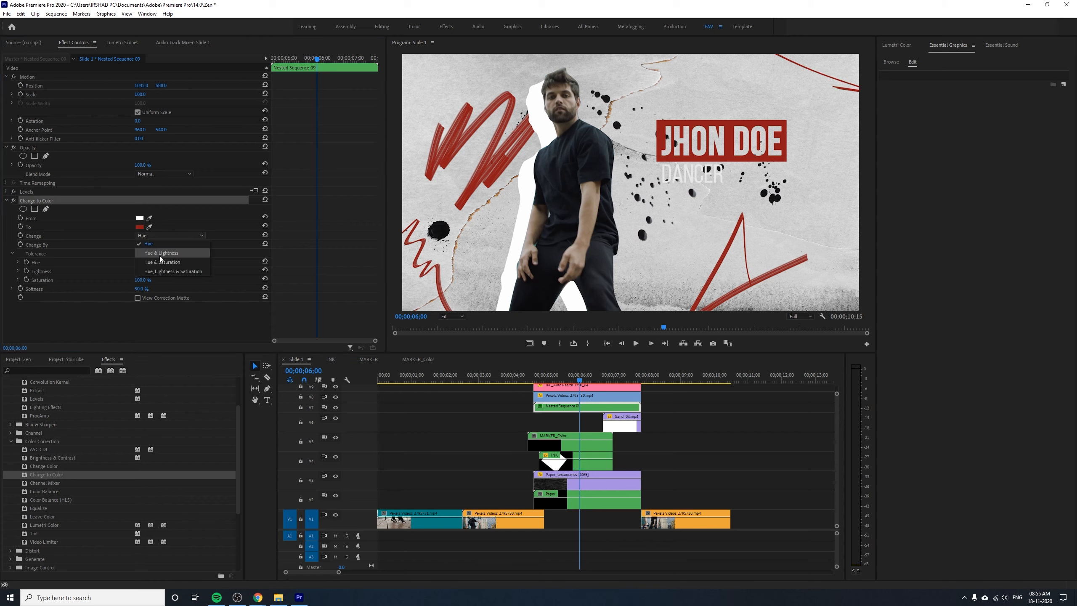
pyautogui.click(165, 271)
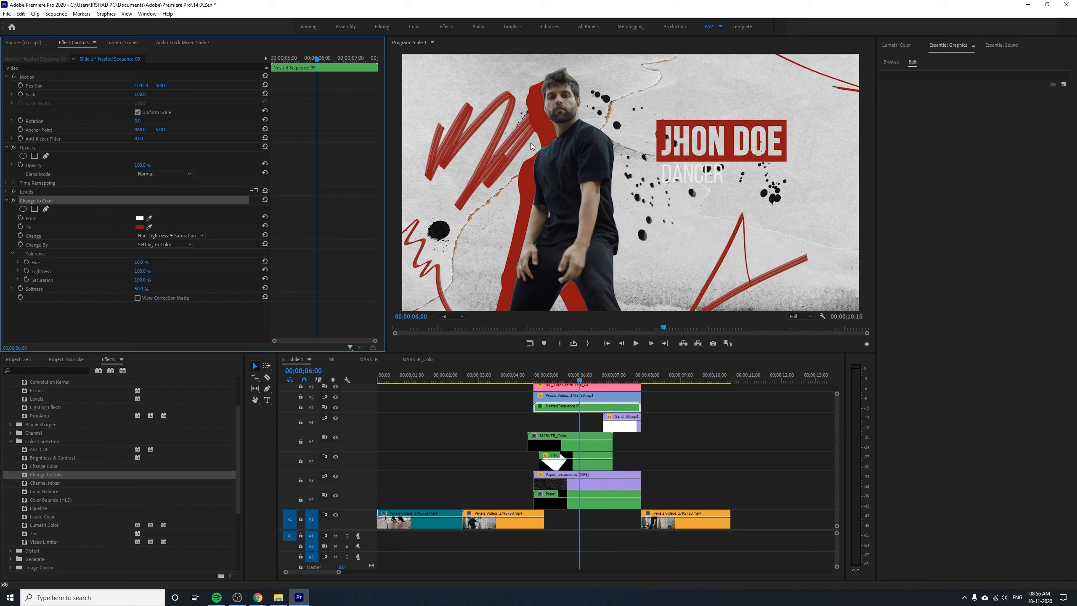
pyautogui.click(7, 200)
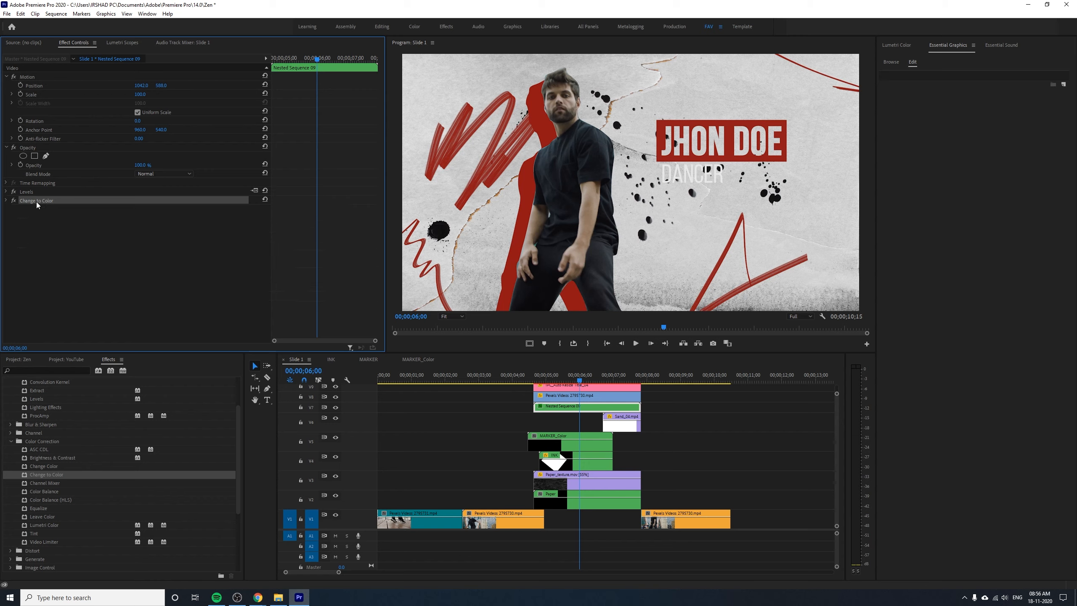